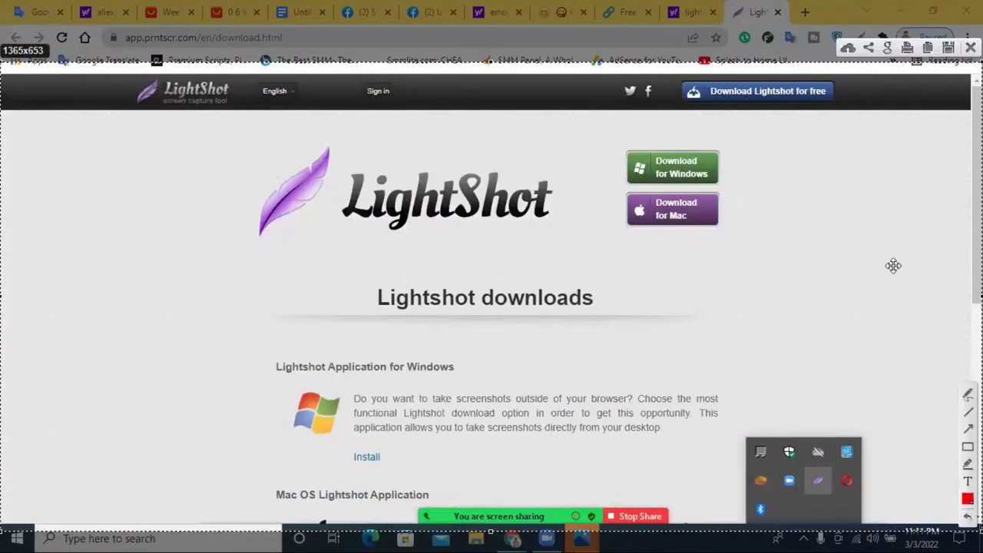
Step: Upload the Lightshot capture of the download page to get a share link and close the upload window
{"action": "key", "text": "ctrl+d"}
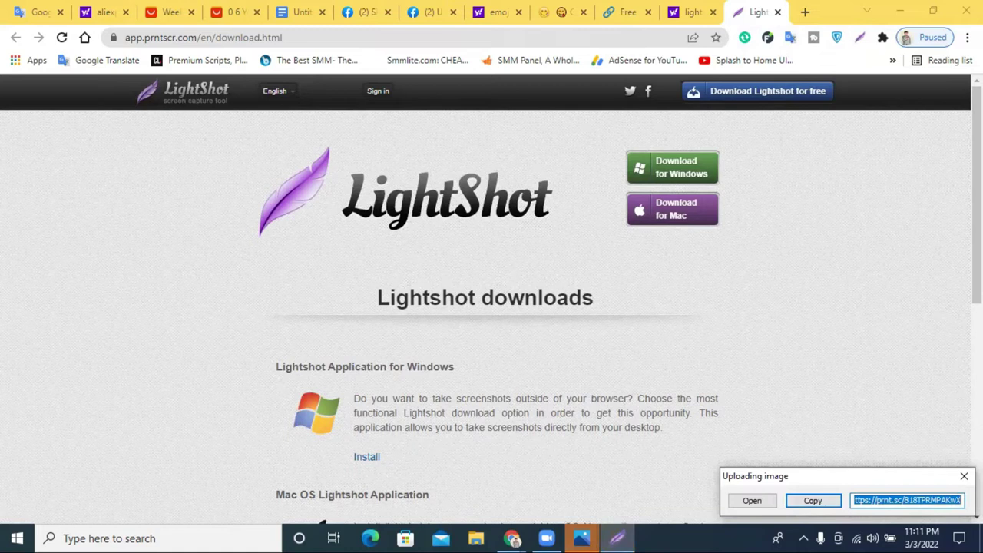
{"action": "left_click", "coordinate": [964, 477]}
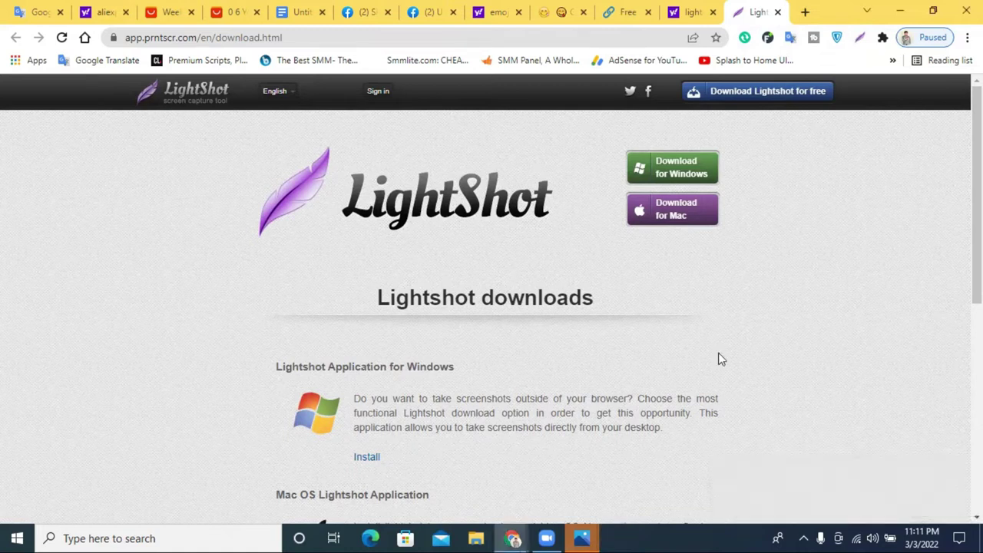
Step: Download the Lightshot installer for Windows and close the Lightshot page and its search results
{"action": "left_click", "coordinate": [673, 178]}
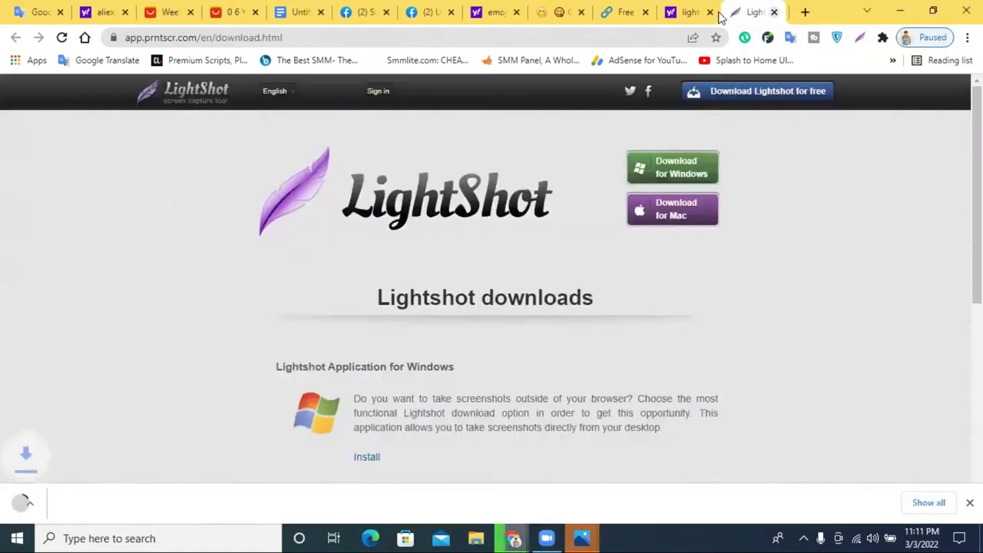
{"action": "left_click", "coordinate": [695, 12]}
{"action": "left_click", "coordinate": [778, 12]}
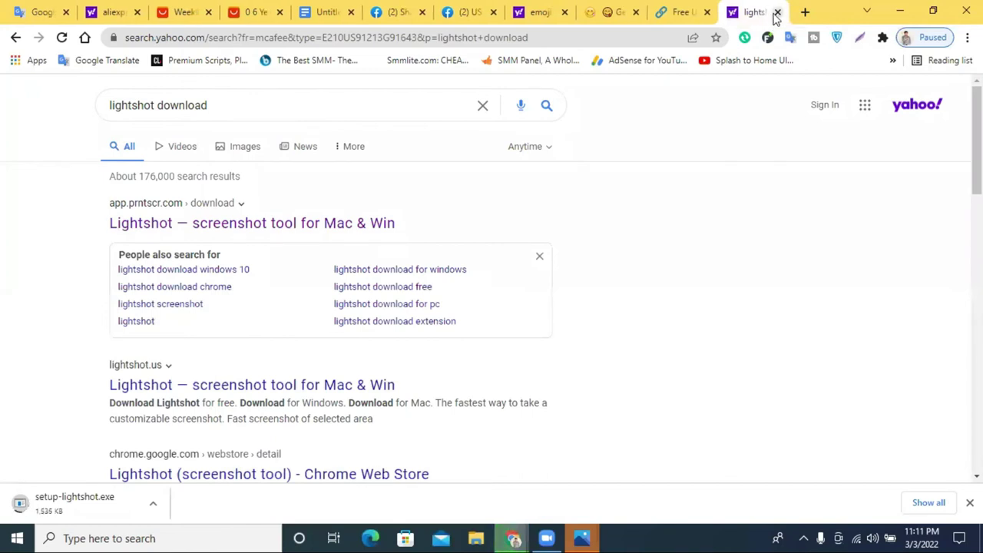
{"action": "left_click", "coordinate": [777, 12]}
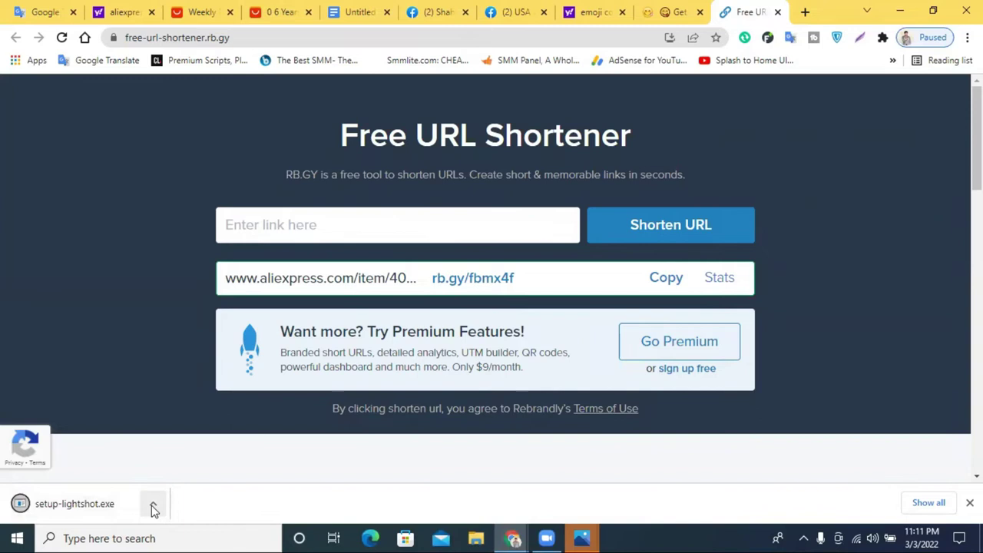
Step: Open the downloaded setup-lightshot.exe and allow it to run
{"action": "left_click", "coordinate": [153, 508]}
{"action": "left_click", "coordinate": [189, 396]}
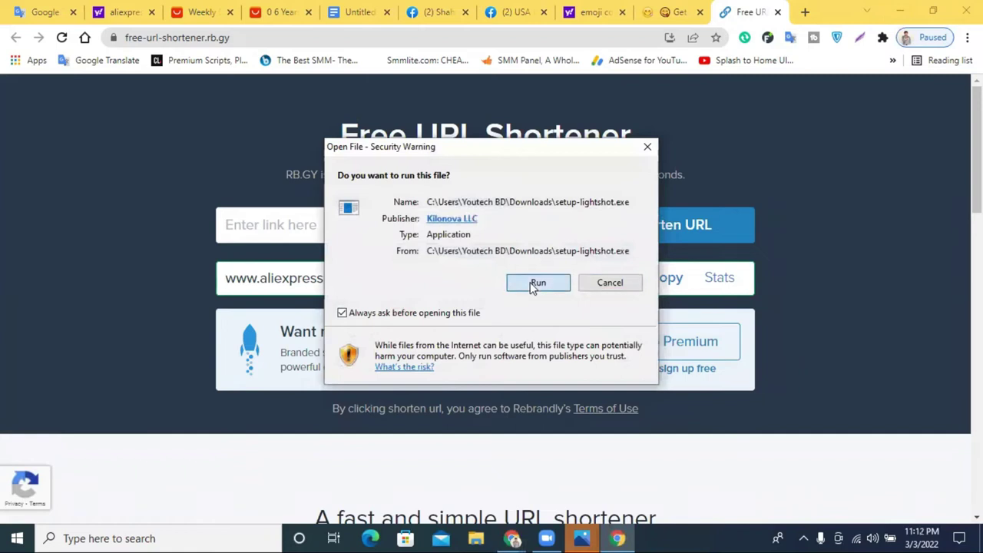
{"action": "left_click", "coordinate": [532, 283]}
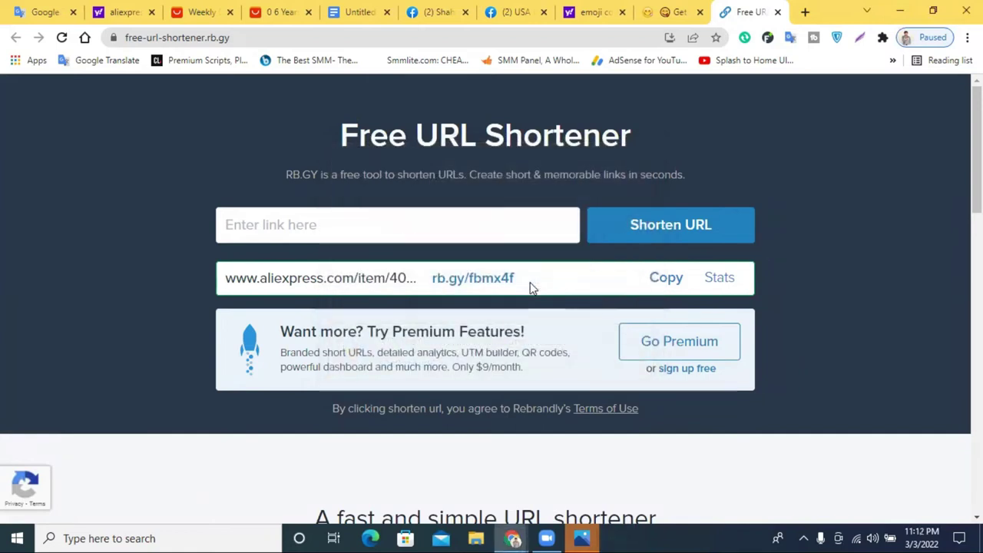
Step: Clear the browser and Photos windows out of the way and accept English as the setup language
{"action": "left_click", "coordinate": [900, 10]}
{"action": "left_click", "coordinate": [967, 10]}
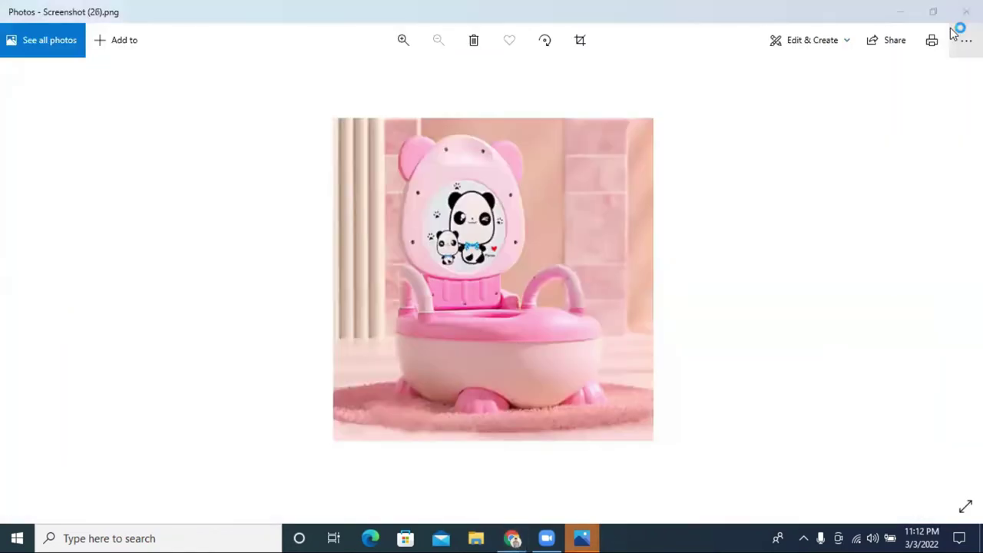
{"action": "left_click", "coordinate": [966, 10]}
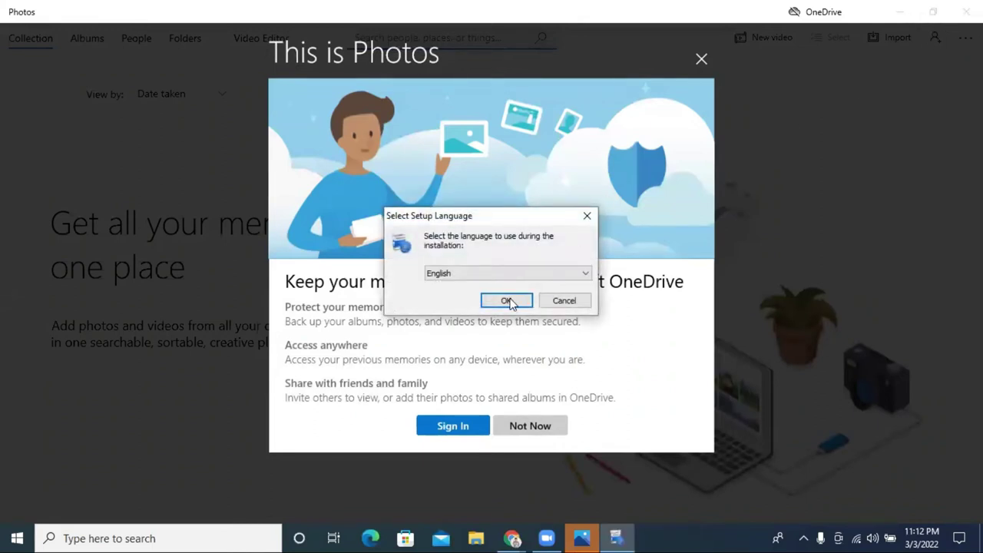
{"action": "left_click", "coordinate": [509, 301]}
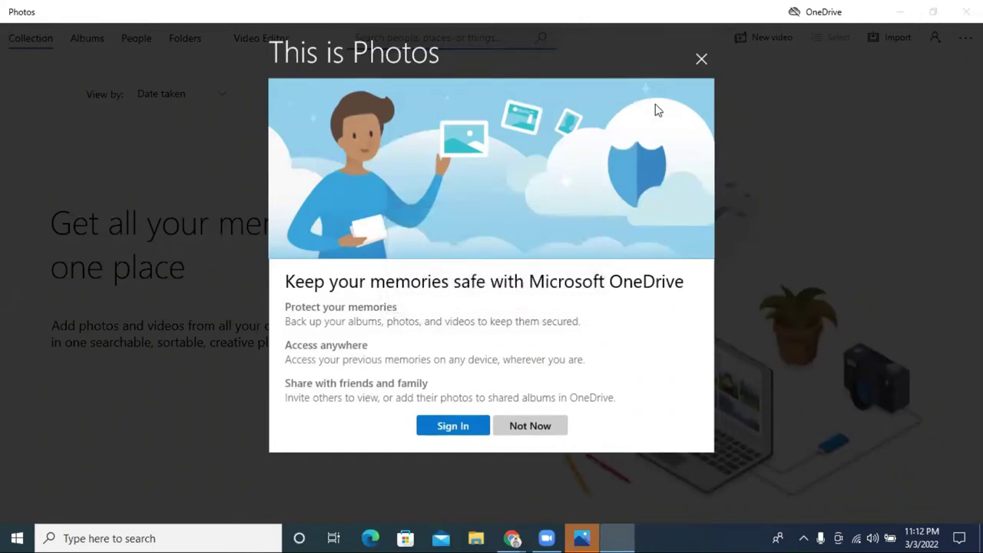
{"action": "left_click", "coordinate": [701, 60]}
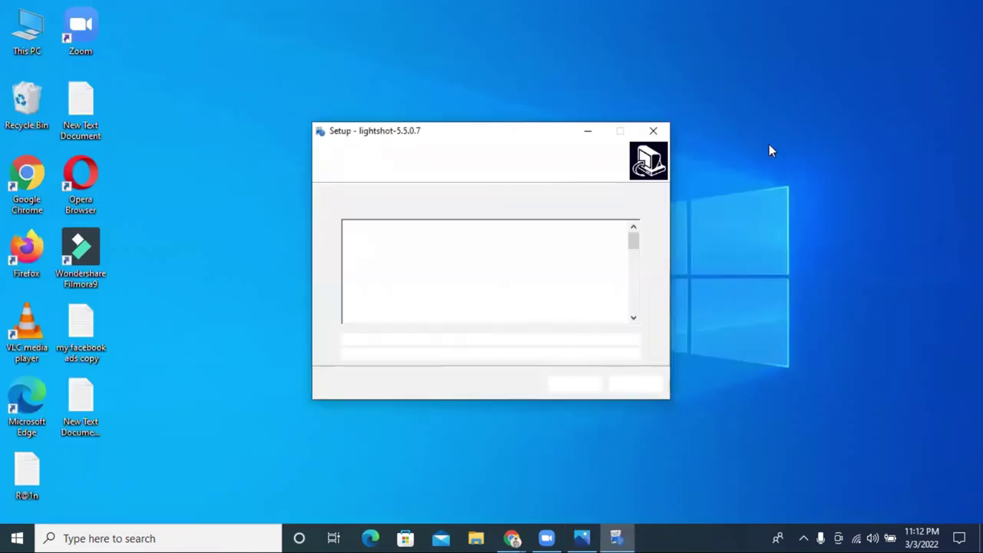
Step: Accept the Lightshot license agreement, let setup automatically close the running Lightshot application, and finish the installation
{"action": "left_click", "coordinate": [346, 340]}
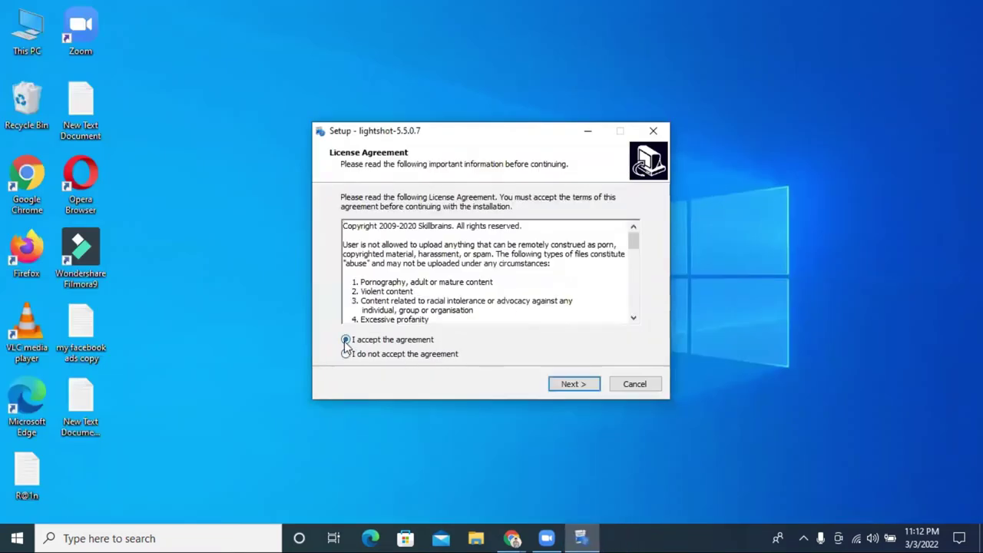
{"action": "left_click", "coordinate": [561, 385]}
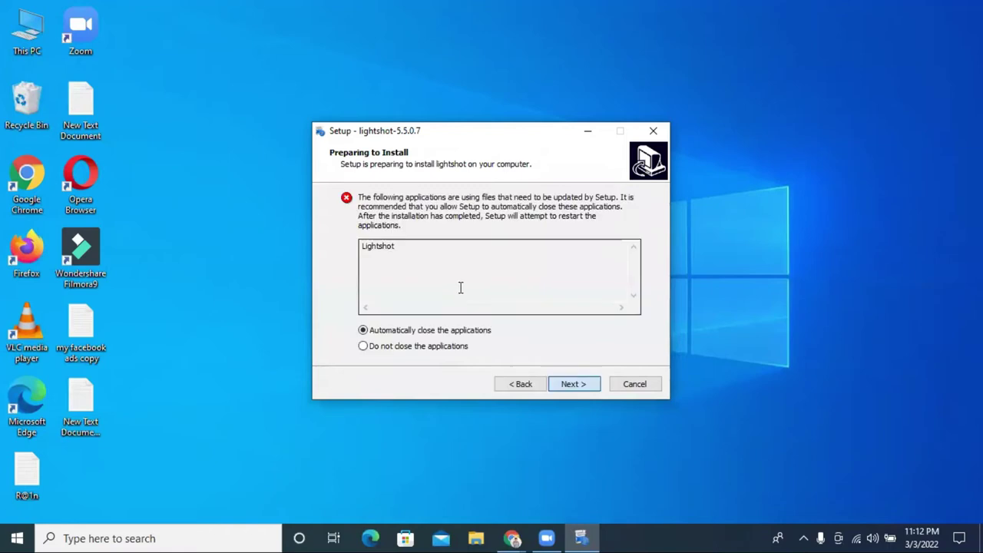
{"action": "left_click", "coordinate": [571, 387]}
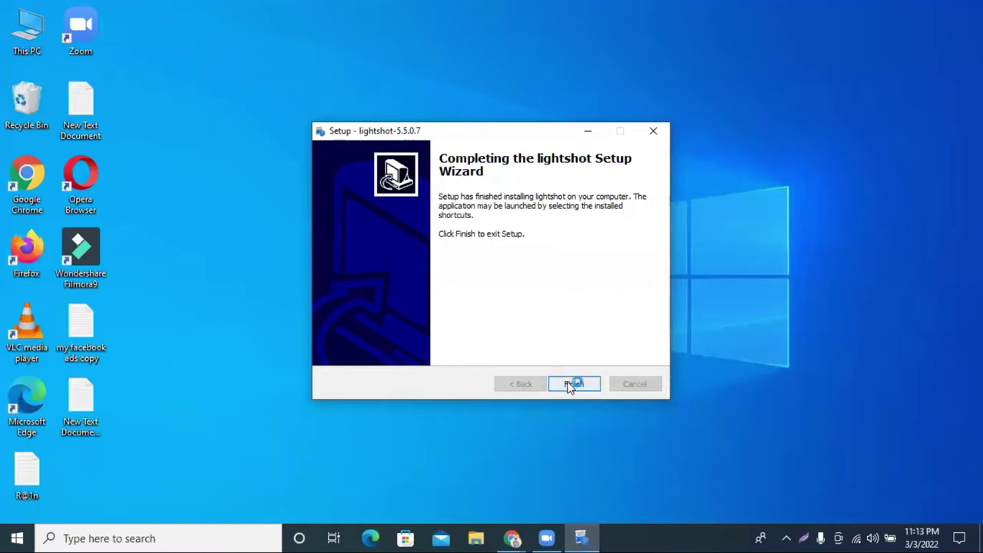
{"action": "left_click", "coordinate": [574, 384]}
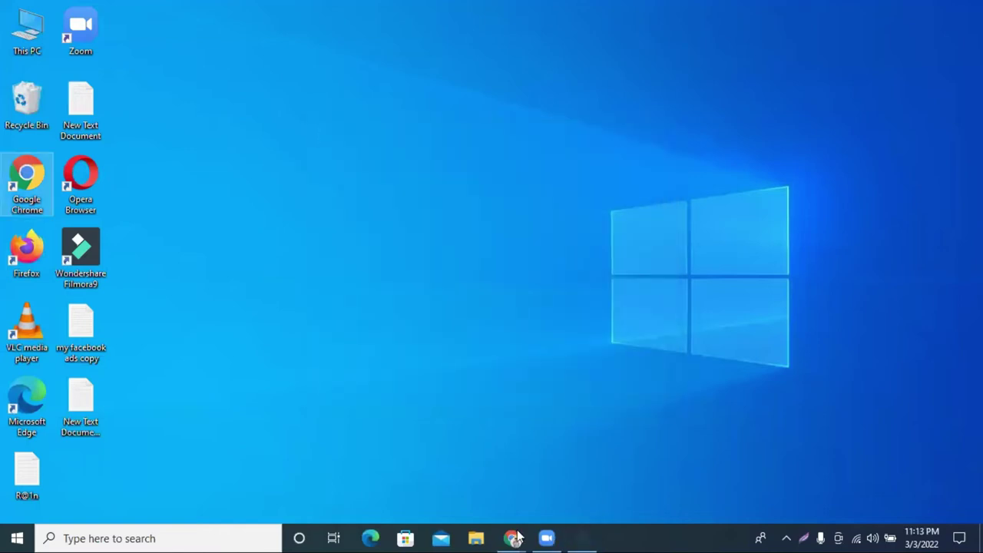
Step: Return to the Chrome window with the URL shortener and view the untitled Google Docs document
{"action": "mouse_move", "coordinate": [515, 537]}
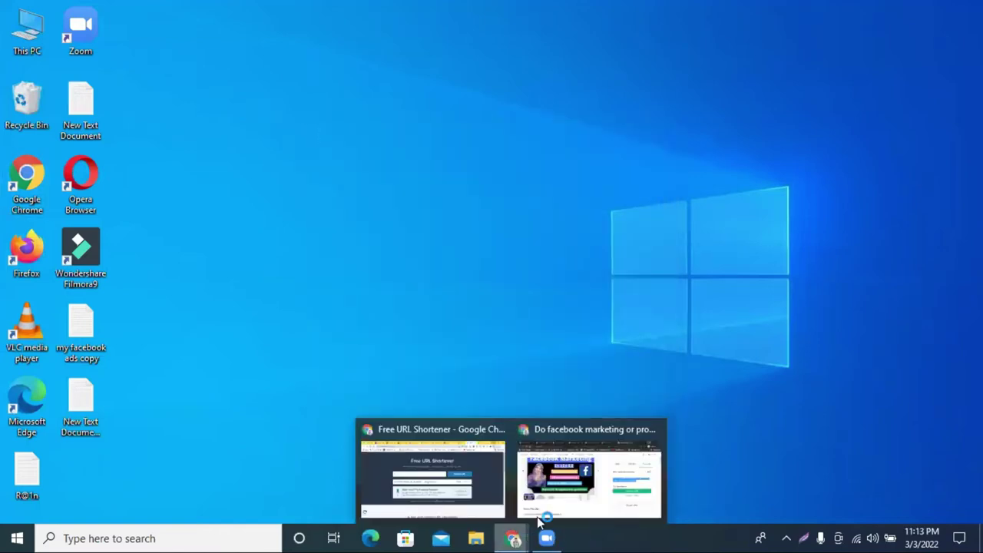
{"action": "left_click", "coordinate": [582, 494]}
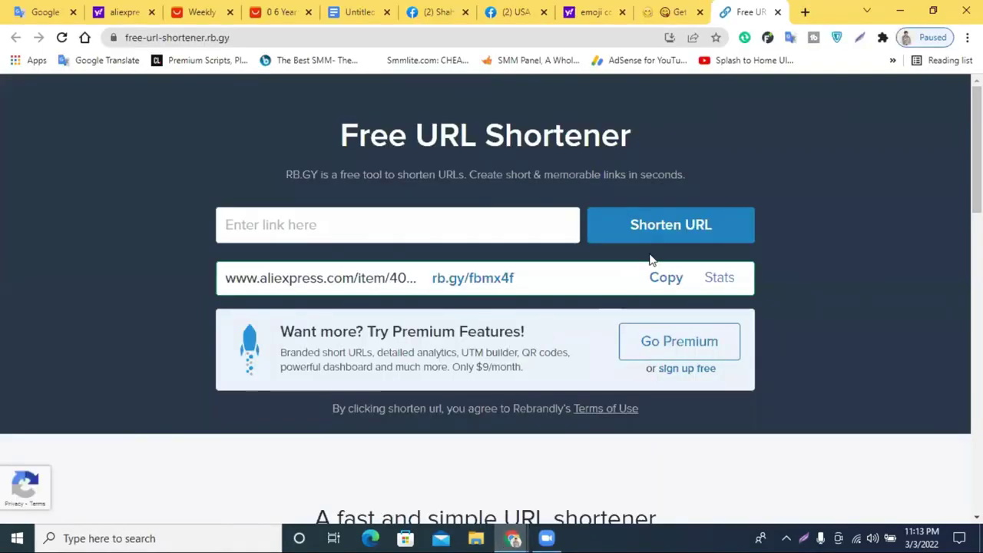
{"action": "left_click", "coordinate": [805, 12]}
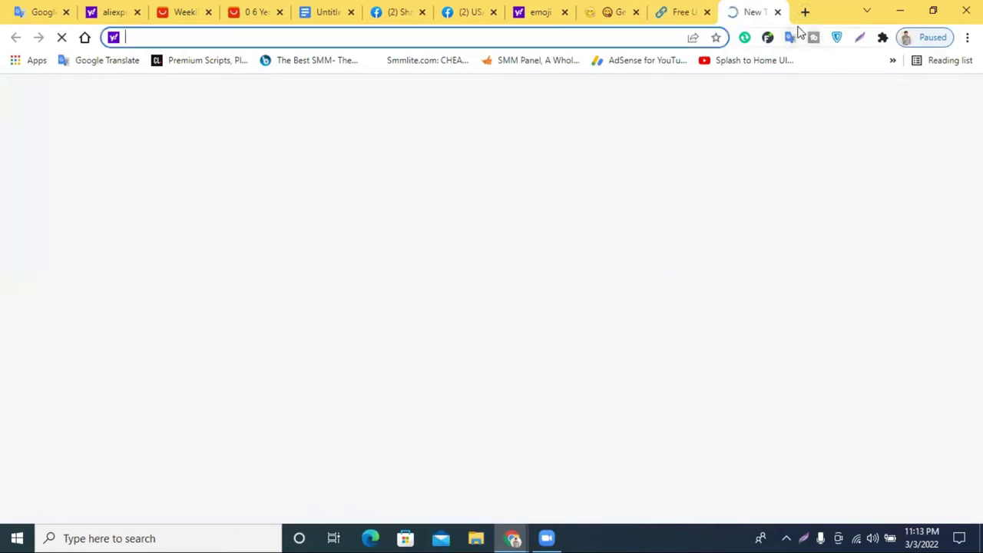
{"action": "left_click", "coordinate": [680, 12]}
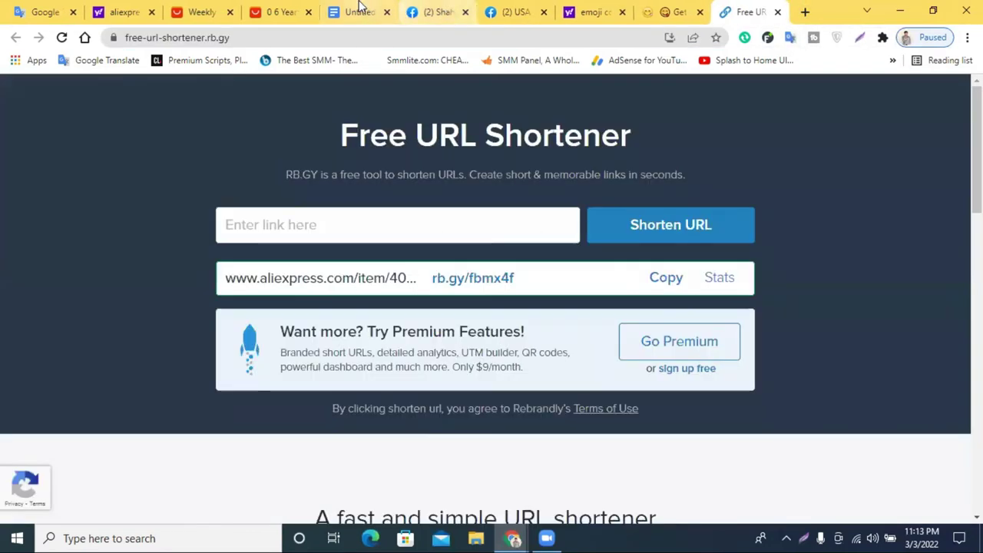
{"action": "left_click", "coordinate": [351, 10]}
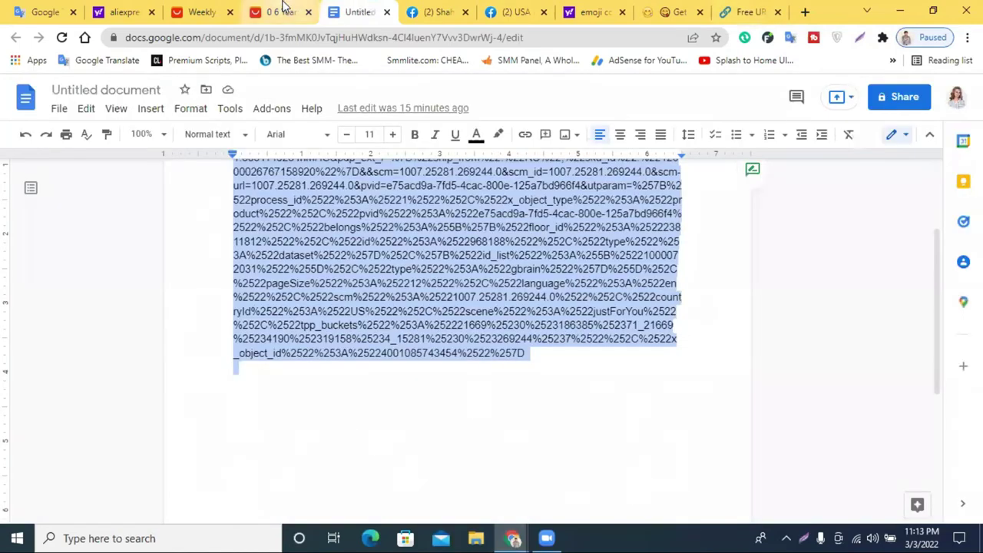
Step: Search for gmail.com in a new tab and open the Gmail inbox from the results
{"action": "left_click", "coordinate": [805, 13]}
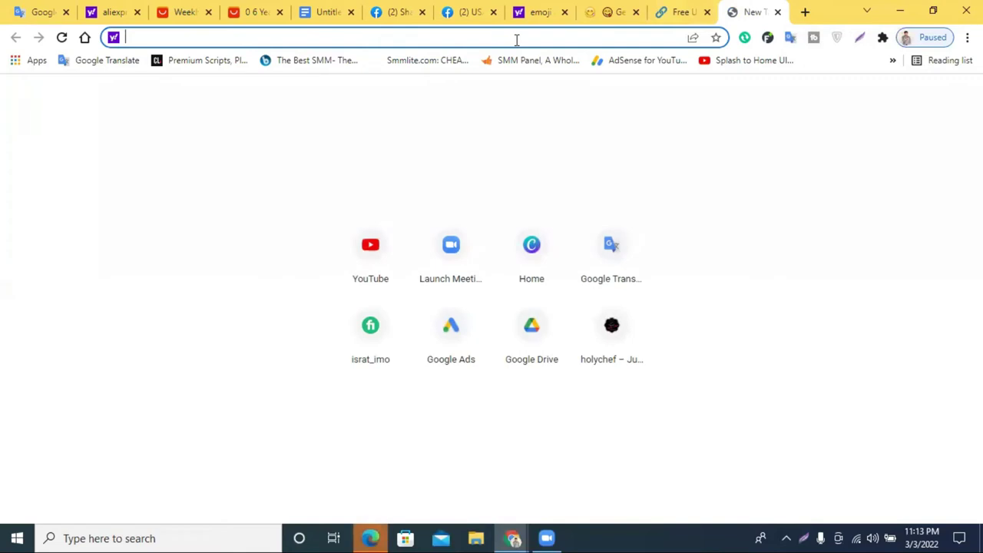
{"action": "type", "text": "gmail.com"}
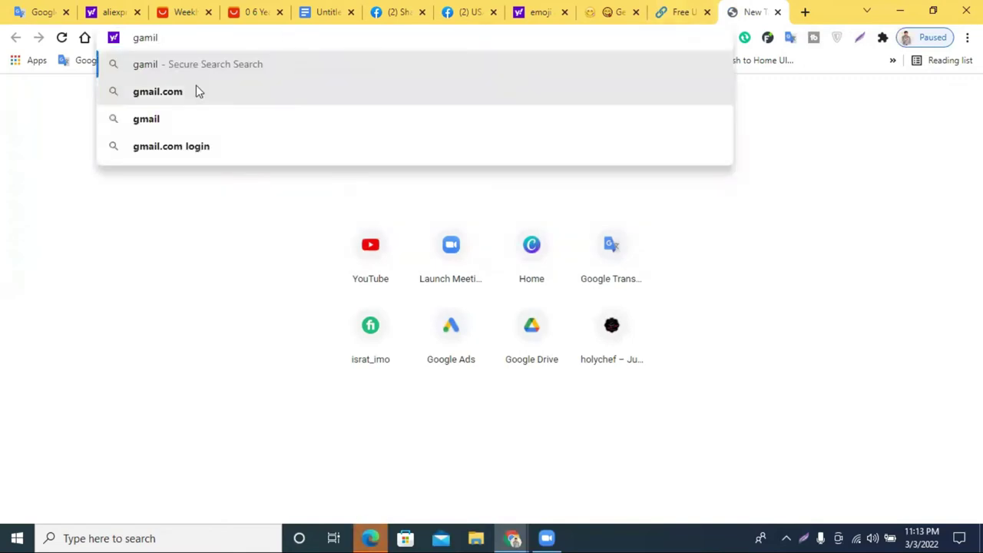
{"action": "left_click", "coordinate": [196, 90]}
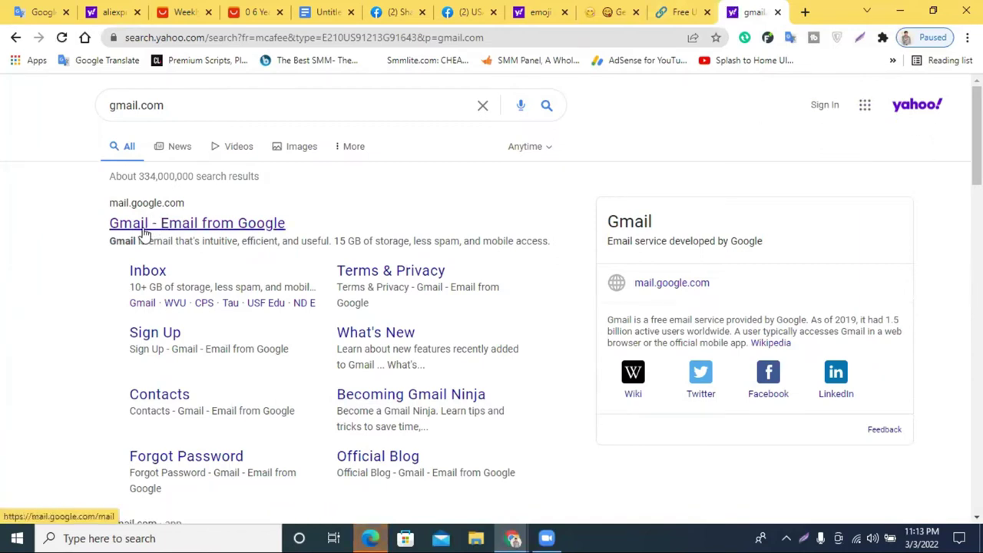
{"action": "left_click", "coordinate": [866, 108]}
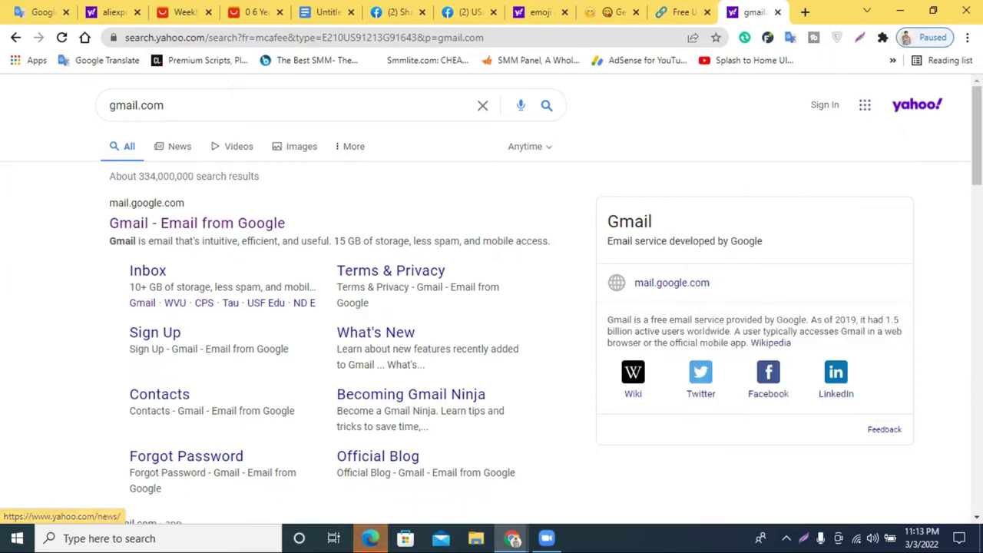
{"action": "left_click", "coordinate": [163, 225]}
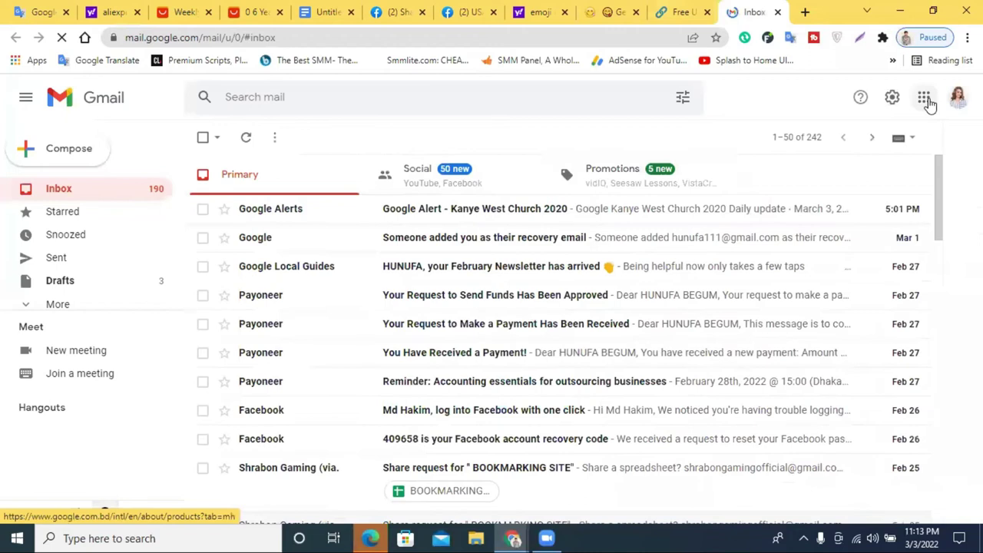
Step: Open Google Drive from Gmail and close the Gmail tab
{"action": "left_click", "coordinate": [925, 98]}
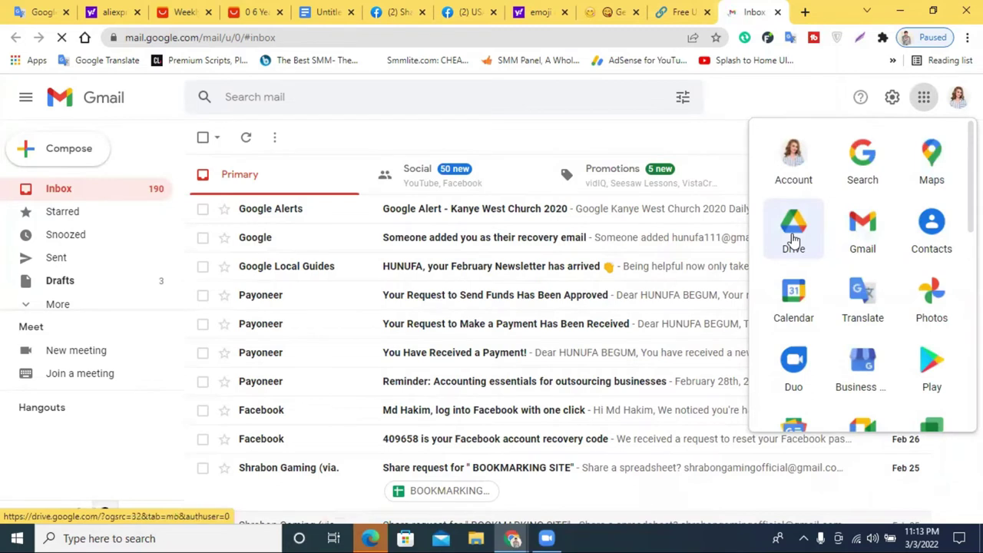
{"action": "left_click", "coordinate": [793, 240]}
{"action": "left_click", "coordinate": [713, 12]}
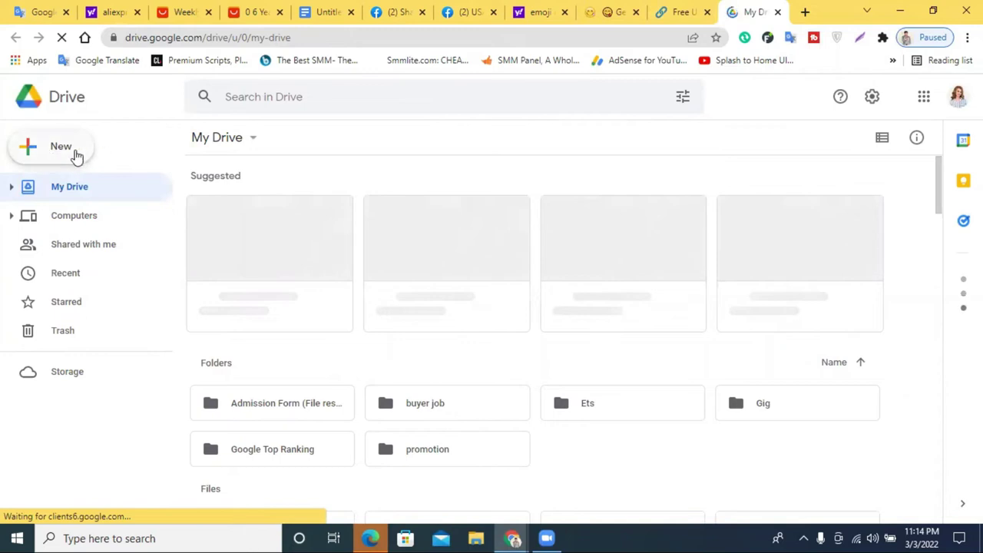
Step: Create a blank Google Sheets spreadsheet in My Drive and close the Drive tab
{"action": "left_click", "coordinate": [53, 154]}
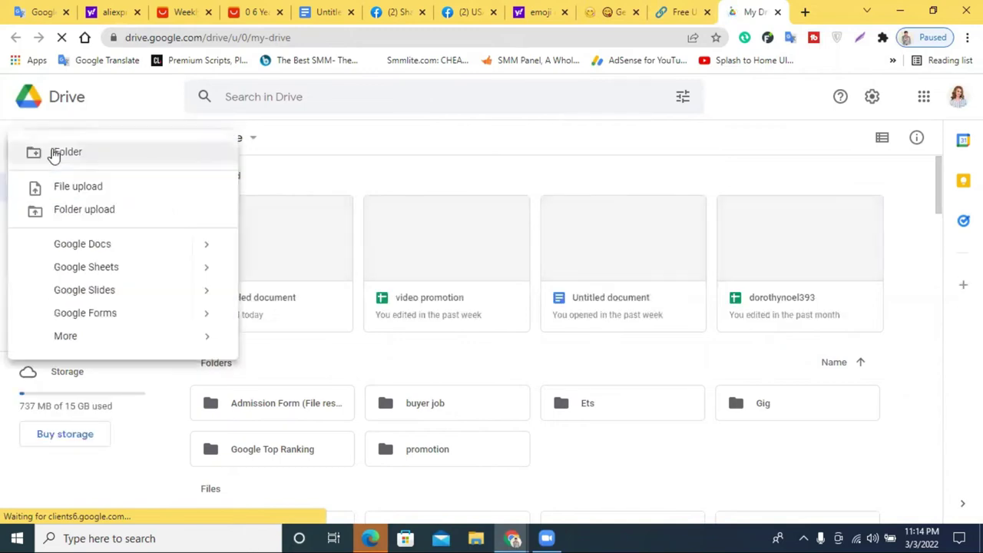
{"action": "left_click", "coordinate": [107, 273]}
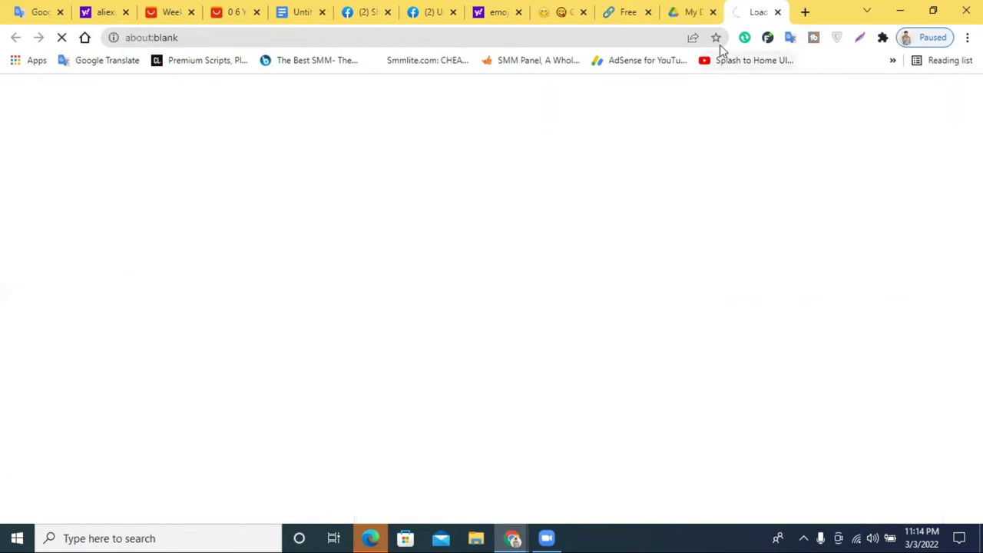
{"action": "left_click", "coordinate": [713, 13]}
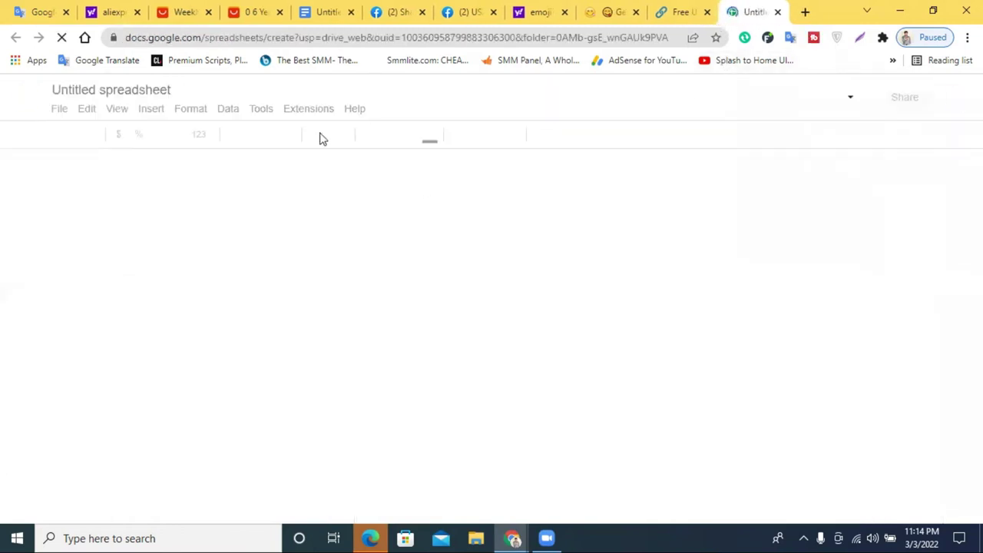
Step: Rename the untitled spreadsheet as "organic facebook marketing job"
{"action": "left_click", "coordinate": [108, 92]}
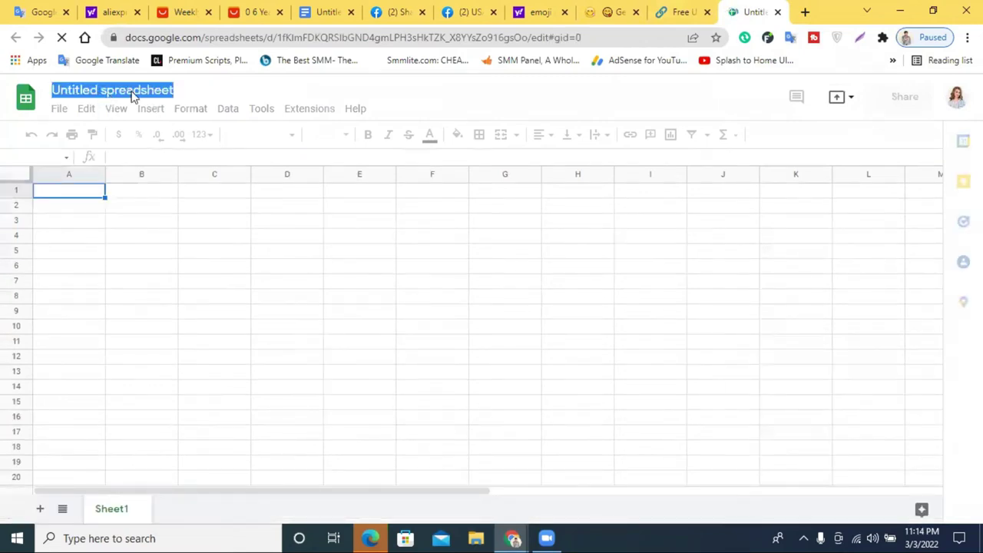
{"action": "triple_click", "coordinate": [134, 91]}
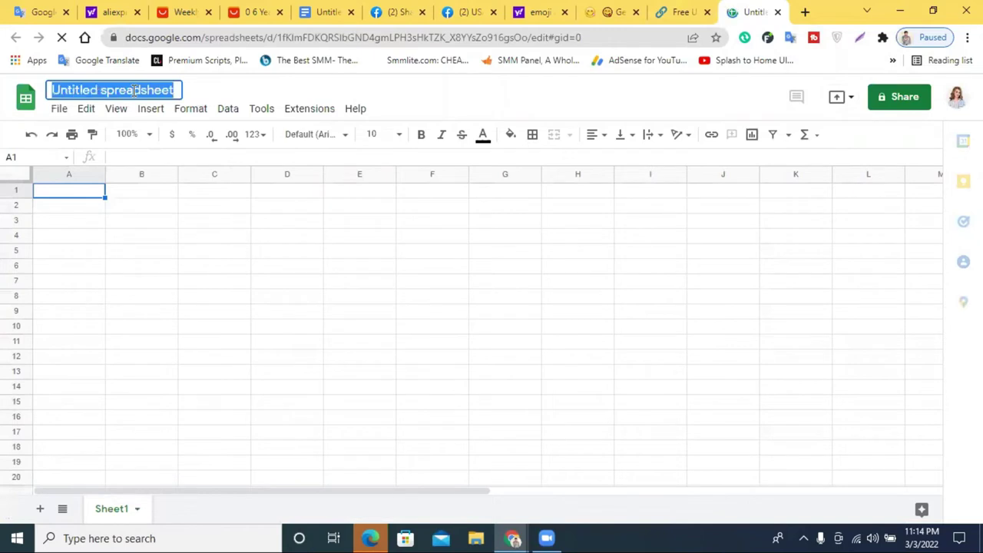
{"action": "type", "text": "o"}
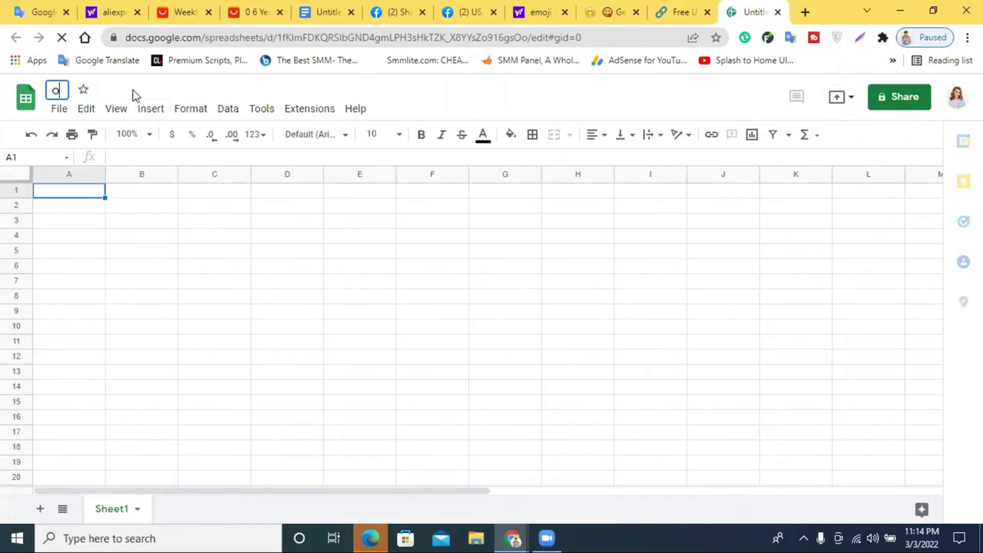
{"action": "type", "text": "rganic"}
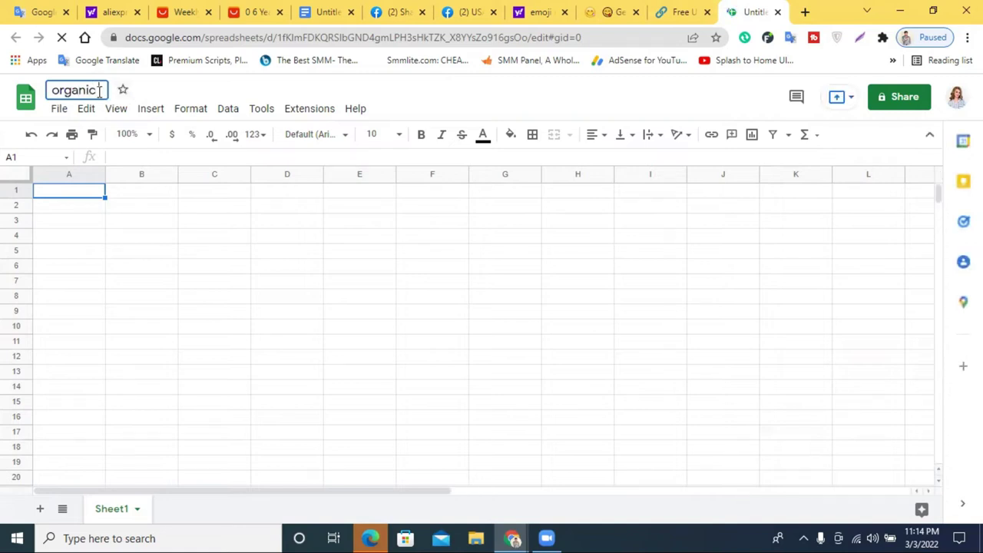
{"action": "type", "text": " facebook marke"}
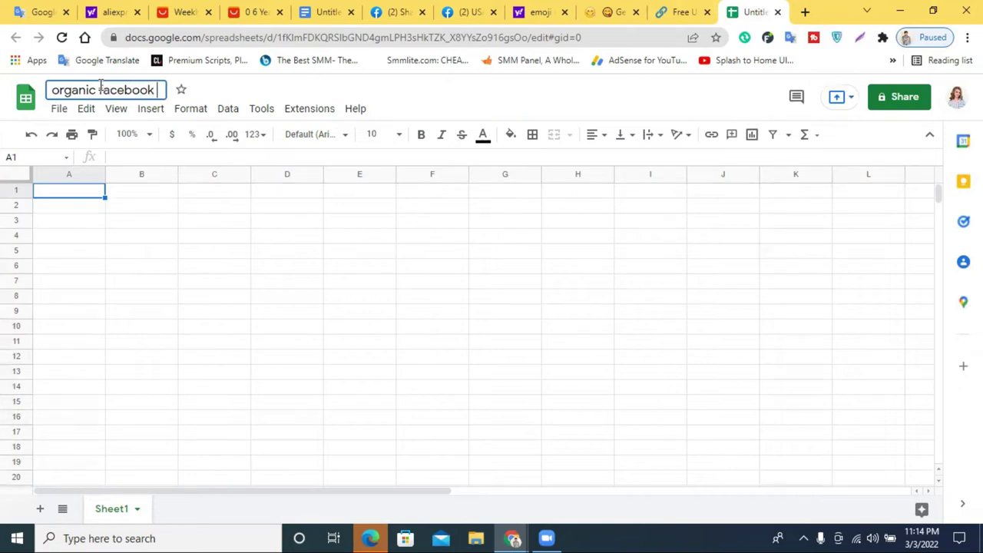
{"action": "type", "text": "t"}
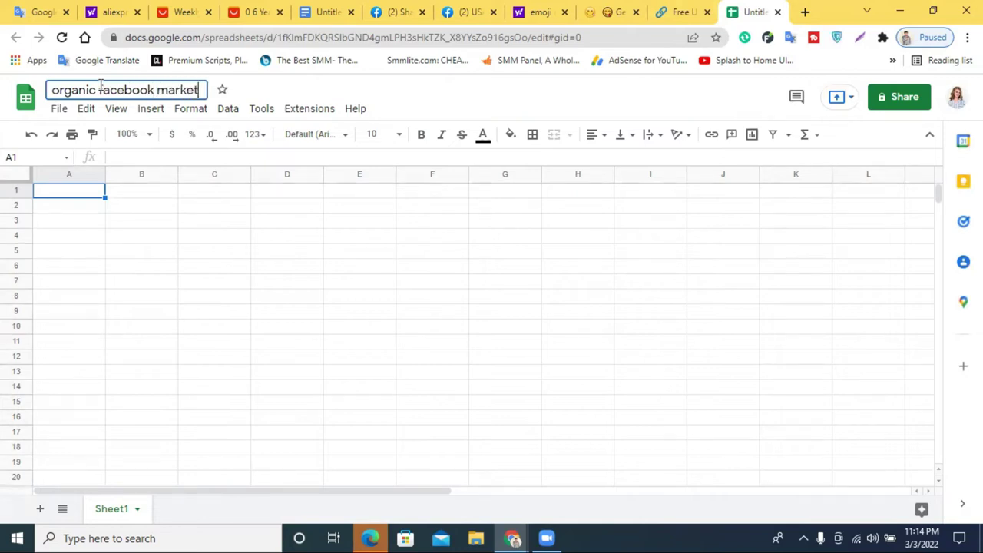
{"action": "type", "text": "ing job"}
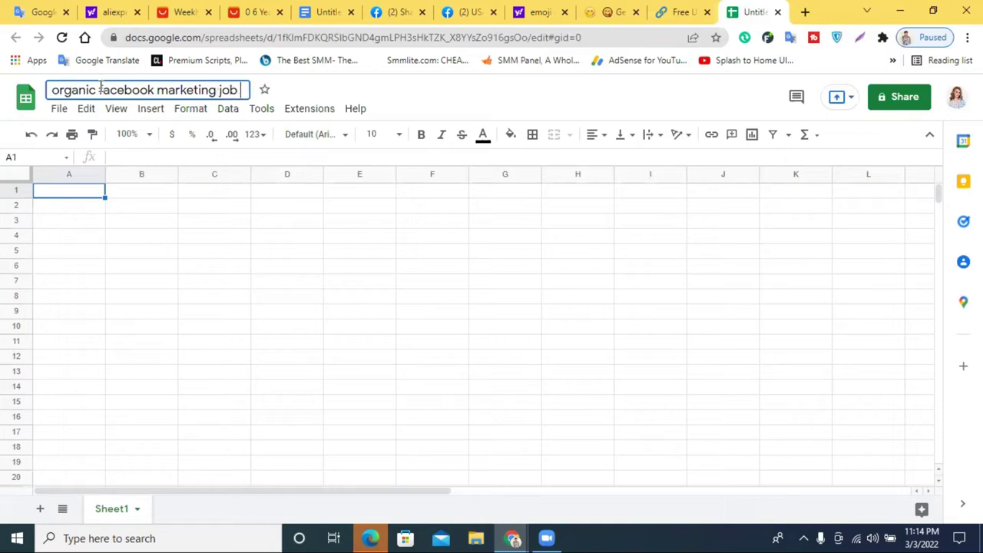
{"action": "key", "text": "Return"}
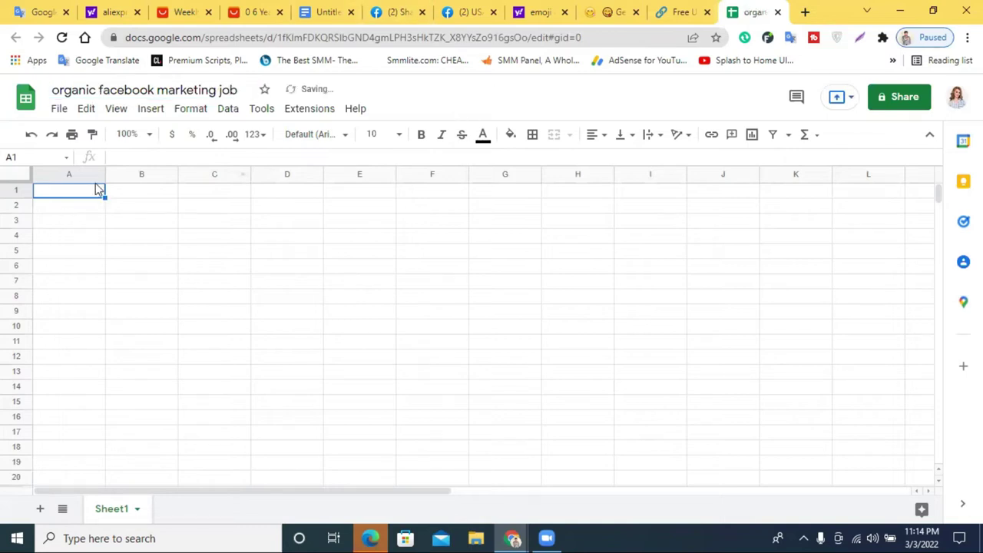
{"action": "key", "text": "Return"}
{"action": "double_click", "coordinate": [226, 89]}
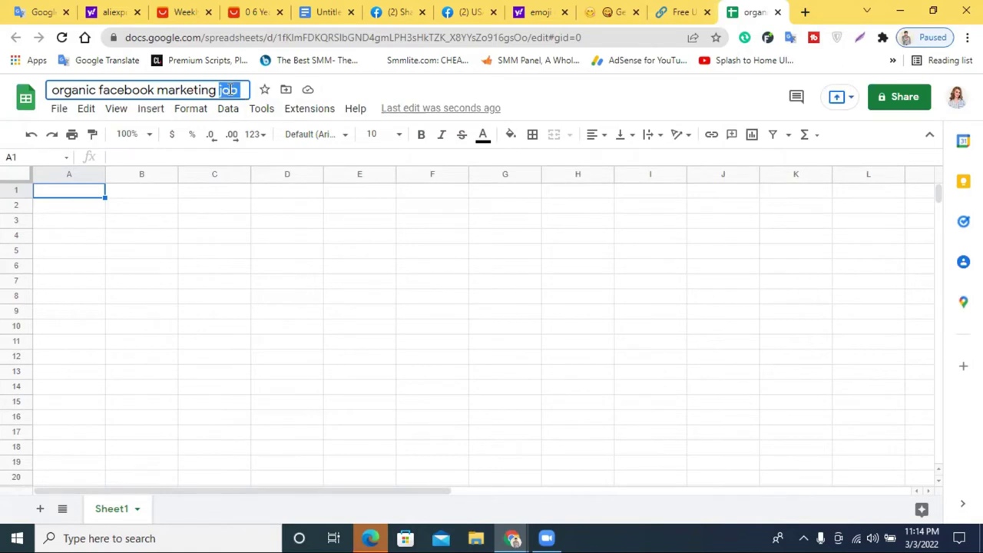
{"action": "key", "text": "Return"}
Step: Narrow column A and widen columns B, C and D of the blank sheet
{"action": "left_click_drag", "start_coordinate": [105, 175], "coordinate": [67, 177]}
{"action": "left_click_drag", "start_coordinate": [140, 175], "coordinate": [225, 177]}
{"action": "left_click_drag", "start_coordinate": [370, 174], "coordinate": [376, 173]}
{"action": "left_click_drag", "start_coordinate": [449, 174], "coordinate": [521, 175]}
Step: Enter the header "NO" in cell A1 and "Facebook Group Link" in cell B1
{"action": "double_click", "coordinate": [54, 194]}
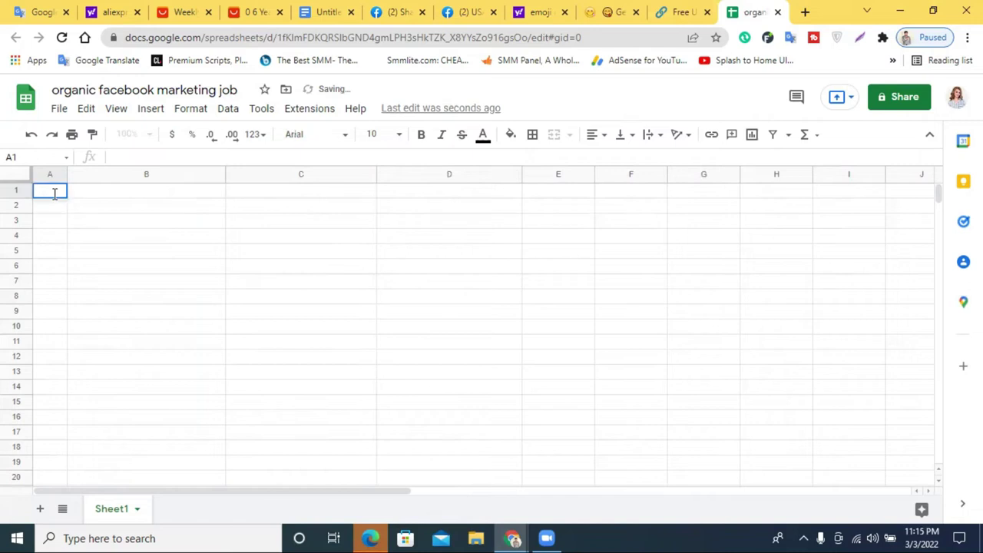
{"action": "type", "text": "NO"}
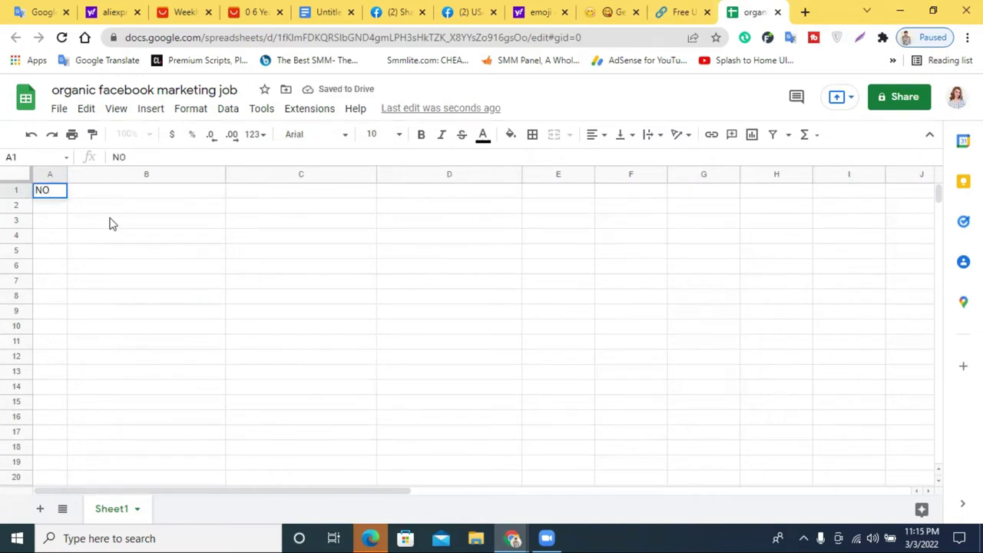
{"action": "double_click", "coordinate": [122, 189]}
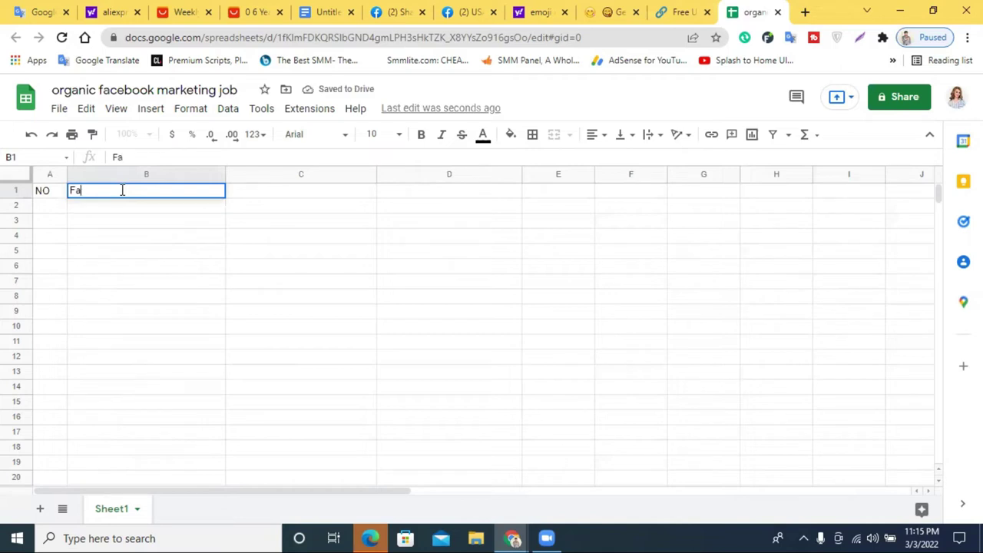
{"action": "type", "text": "Facebook group"}
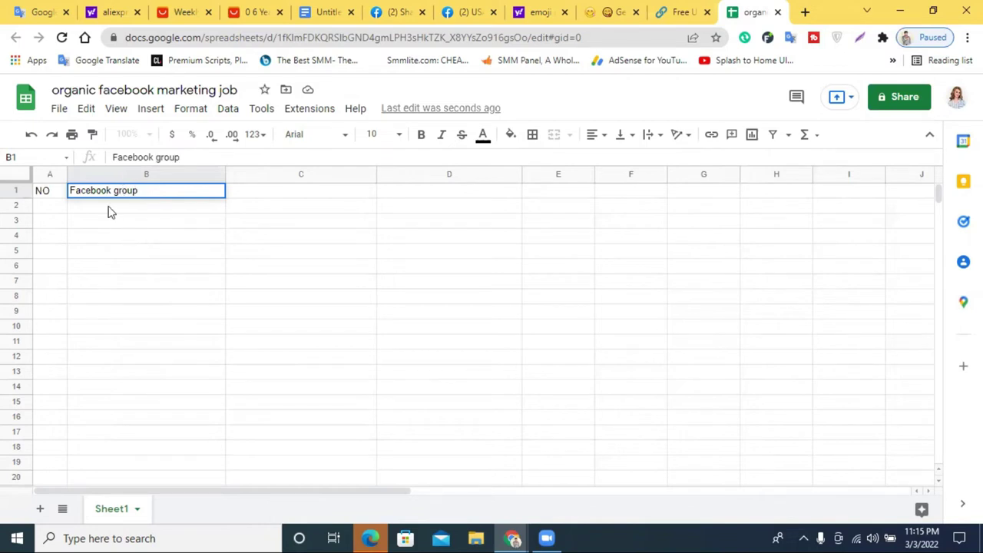
{"action": "double_click", "coordinate": [116, 191]}
{"action": "type", "text": "Group"}
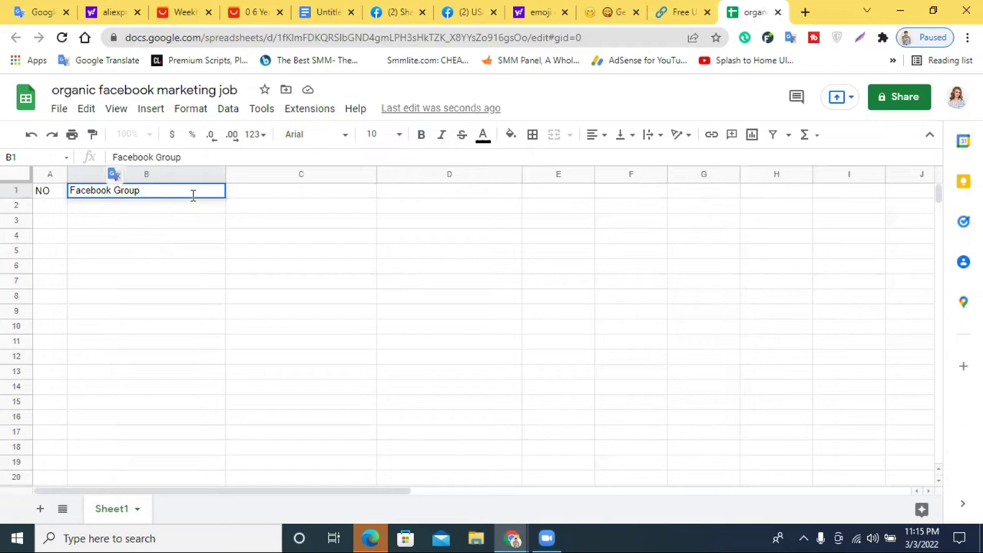
{"action": "type", "text": " LINK"}
{"action": "left_click_drag", "start_coordinate": [142, 190], "coordinate": [160, 189]}
{"action": "left_click", "coordinate": [162, 190]}
{"action": "double_click", "coordinate": [151, 191]}
{"action": "key", "text": "BackSpace"}
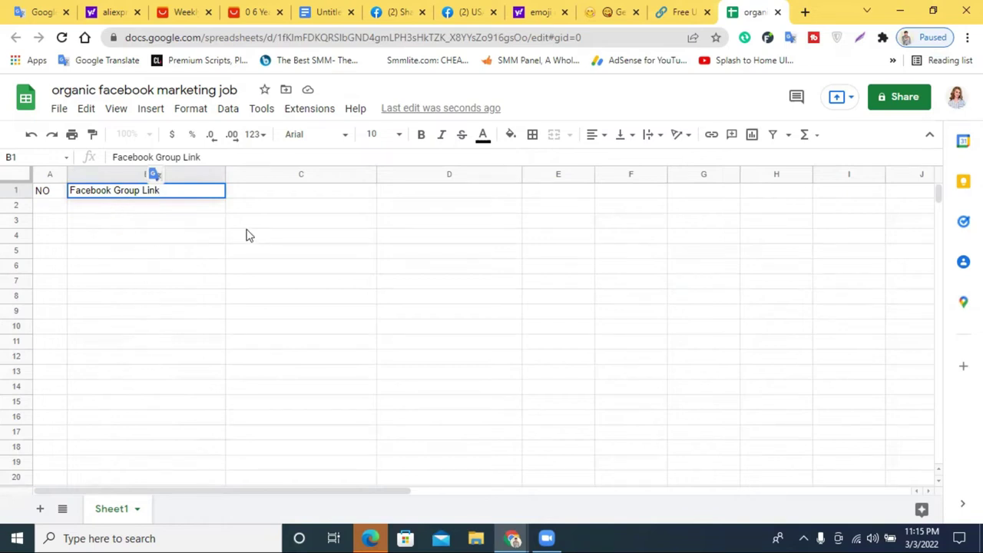
Step: Enter the header "Srcreenshot LInk" in cell C1
{"action": "left_click", "coordinate": [312, 191]}
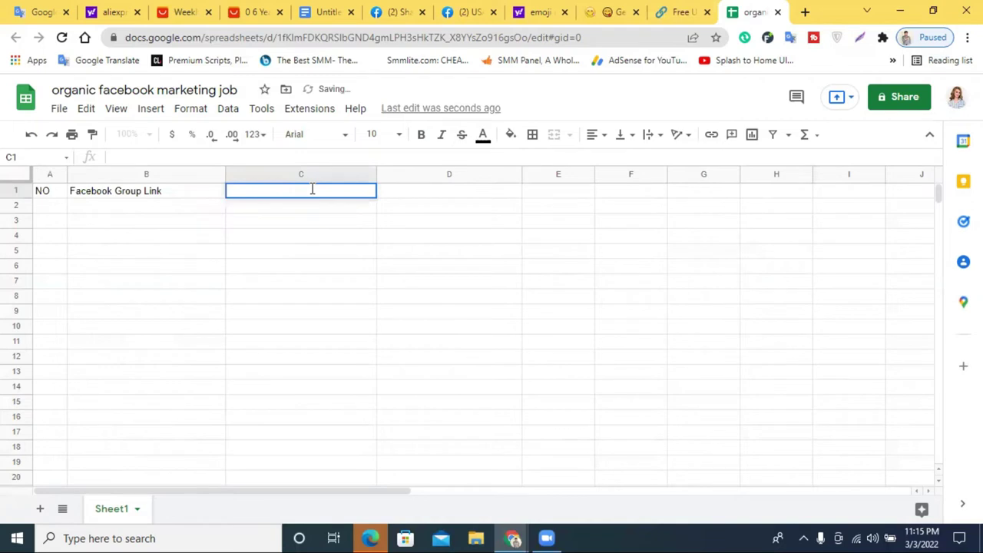
{"action": "type", "text": "Srcreenshot Lin"}
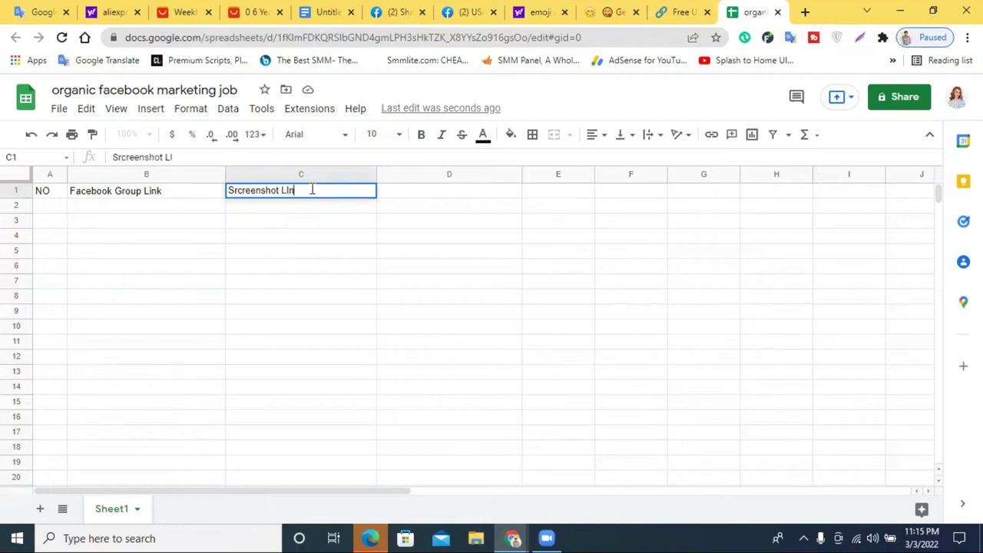
{"action": "key", "text": "Return"}
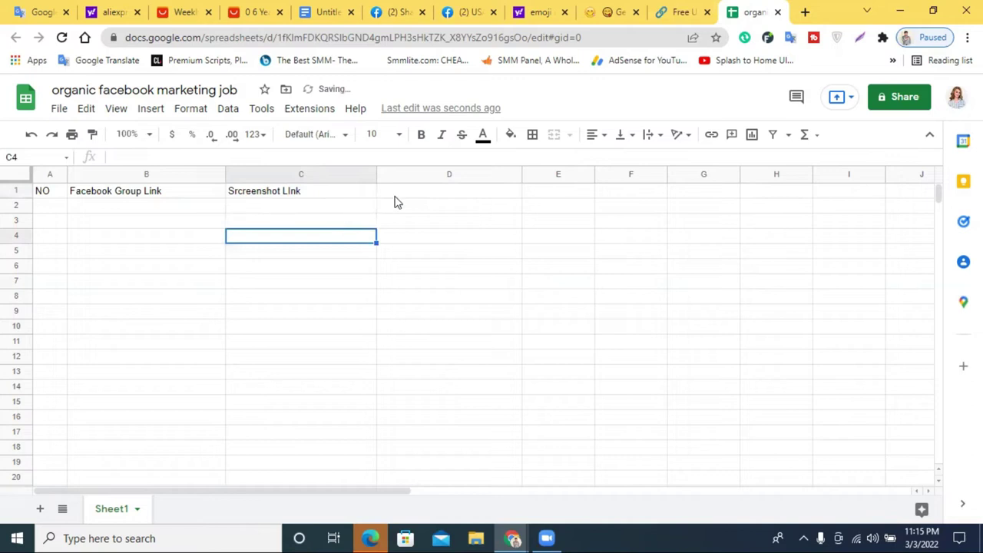
Step: Enter the header "Group Mabher" in cell D1 and narrow column D
{"action": "left_click", "coordinate": [405, 196]}
{"action": "double_click", "coordinate": [408, 194]}
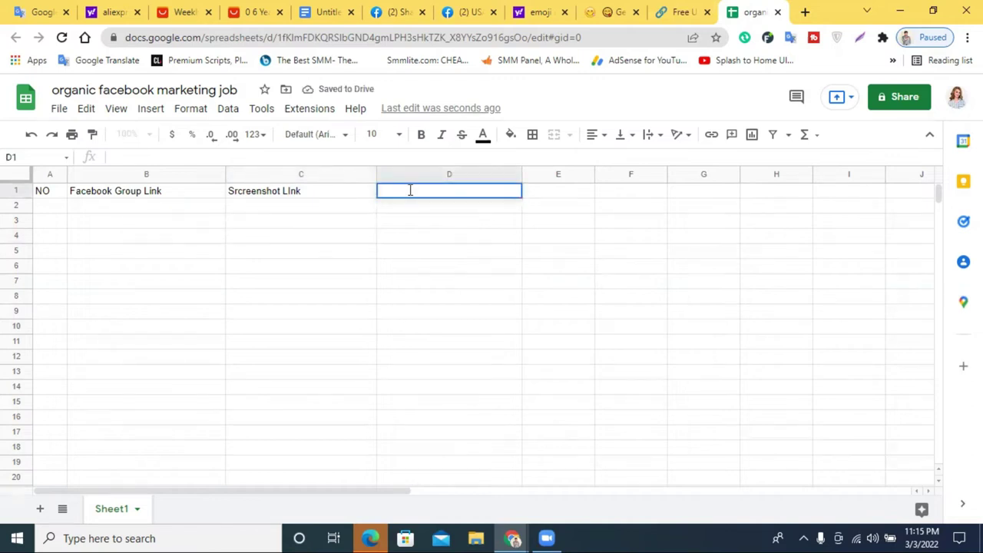
{"action": "type", "text": "Mabher"}
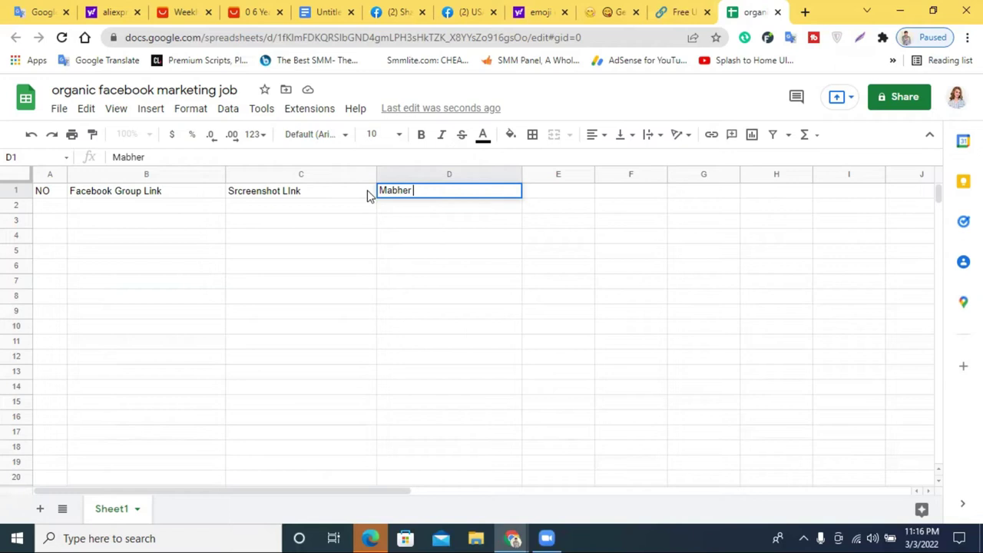
{"action": "type", "text": "Groups"}
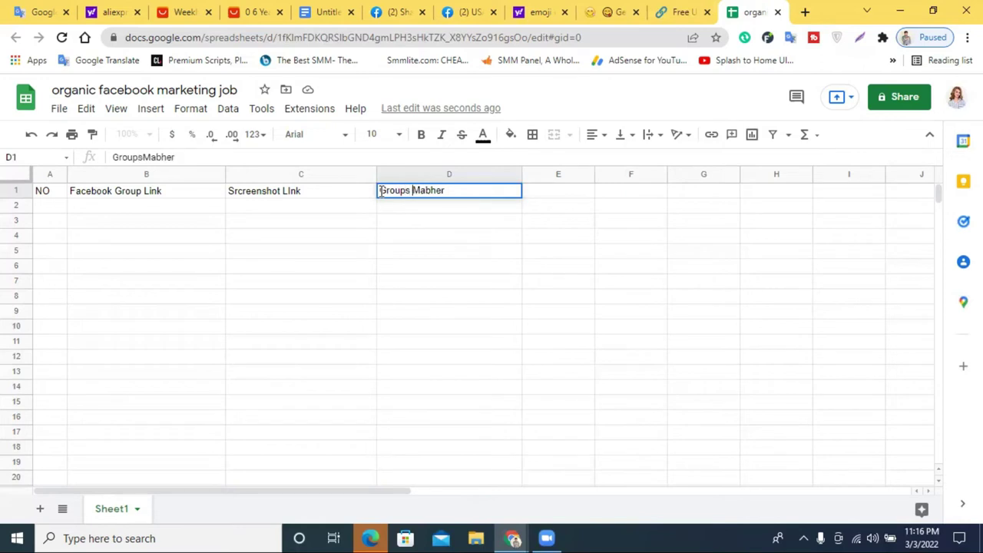
{"action": "key", "text": "BackSpace"}
{"action": "key", "text": "BackSpace"}
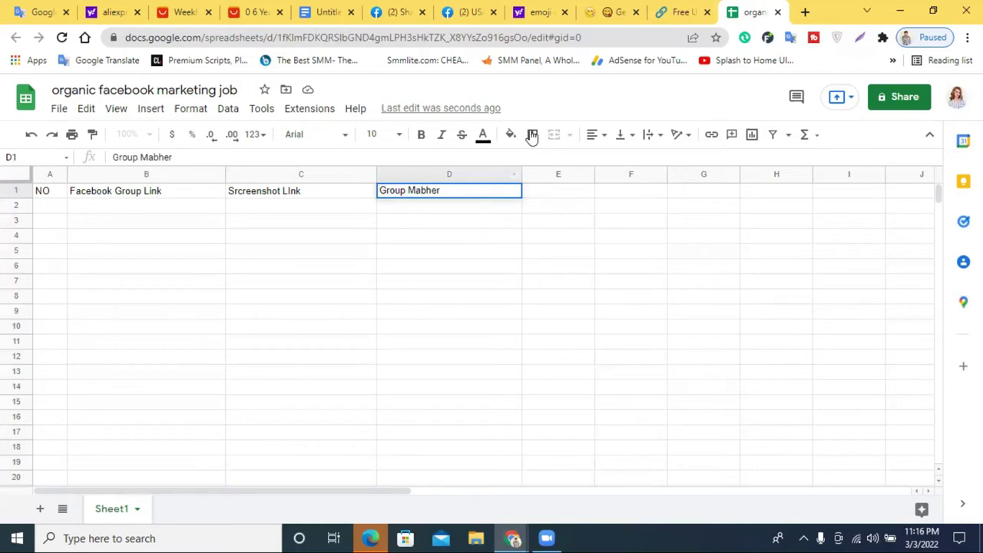
{"action": "key", "text": "Return"}
{"action": "left_click_drag", "start_coordinate": [521, 175], "coordinate": [485, 175]}
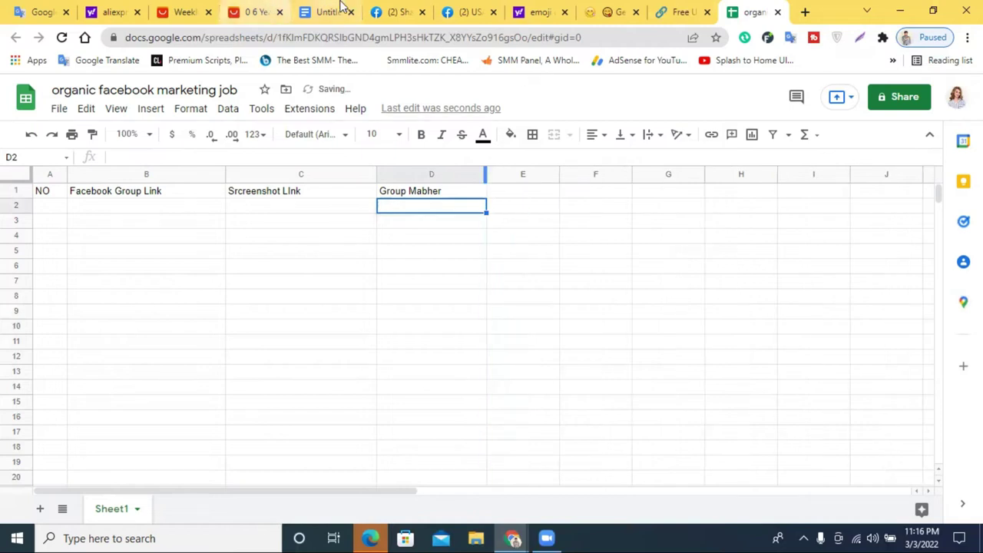
Step: Open the People page of the USA Market Buy & Sell Facebook group in a new tab and copy the word "members" from its header
{"action": "left_click", "coordinate": [404, 11]}
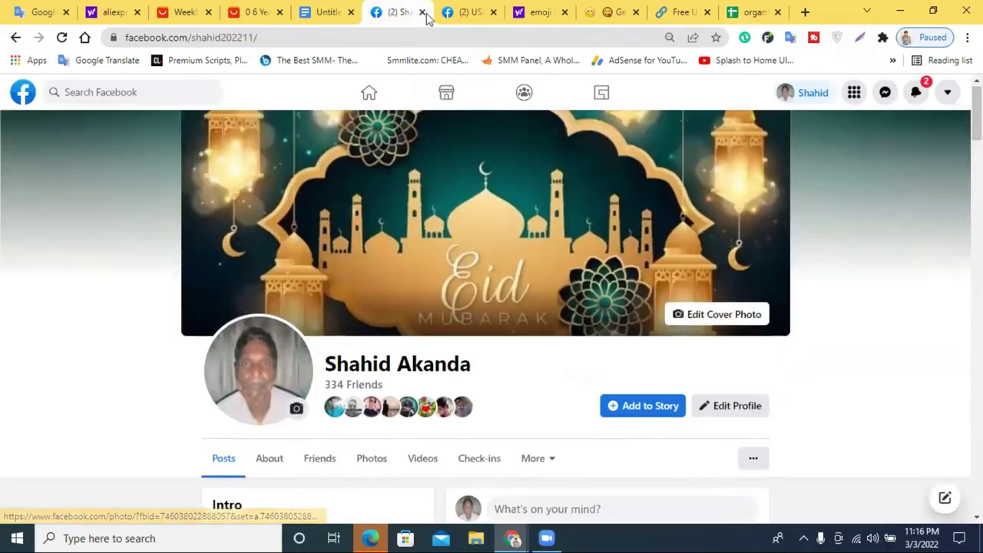
{"action": "left_click", "coordinate": [467, 11]}
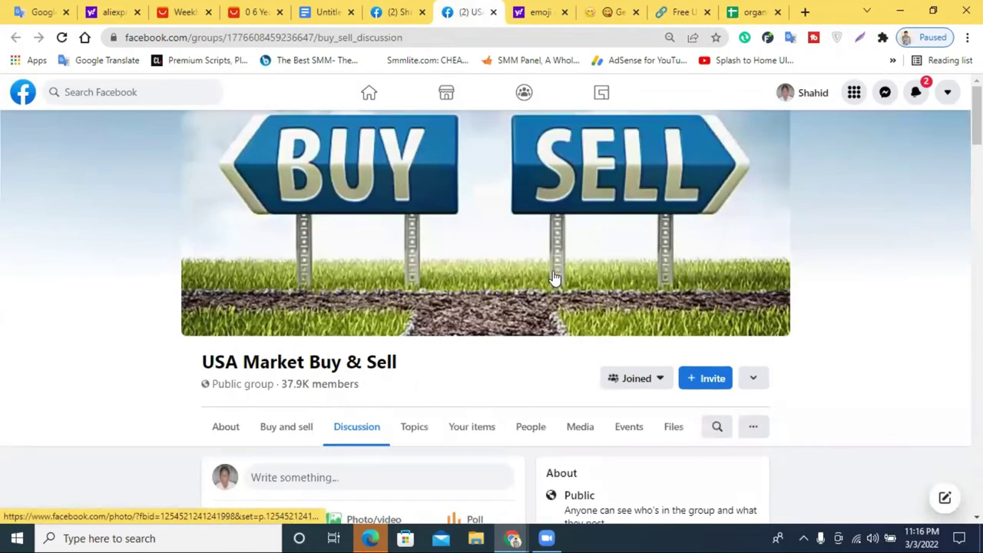
{"action": "scroll", "coordinate": [555, 278], "scroll_direction": "down", "scroll_amount": 1}
{"action": "right_click", "coordinate": [521, 359]}
{"action": "left_click", "coordinate": [553, 368]}
{"action": "left_click", "coordinate": [498, 12]}
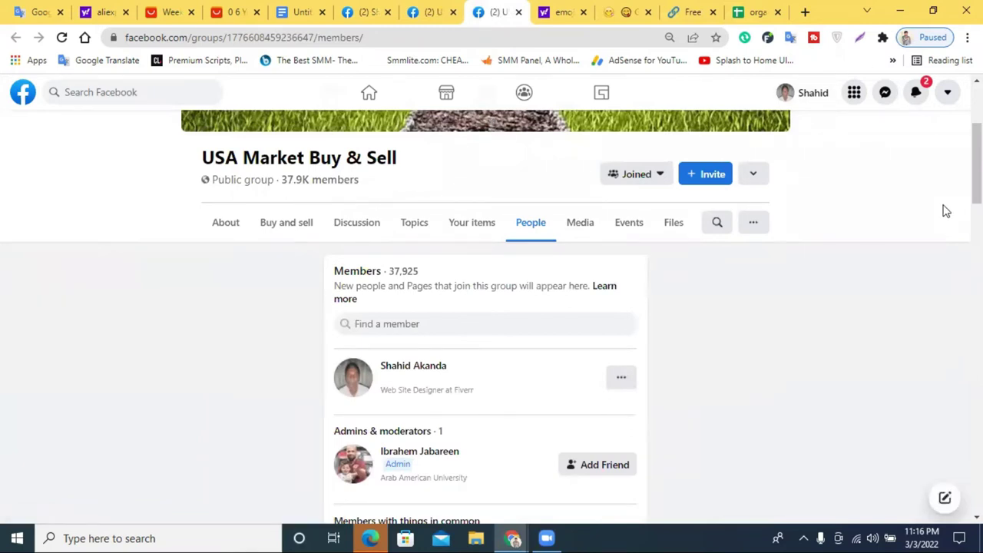
{"action": "left_click_drag", "start_coordinate": [358, 180], "coordinate": [312, 180]}
{"action": "key", "text": "ctrl+c"}
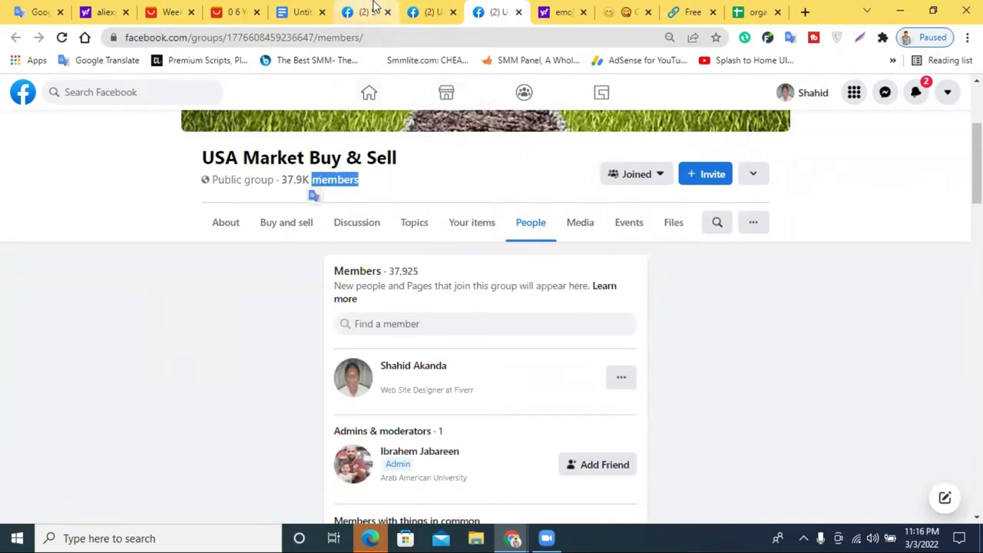
Step: Return to the spreadsheet and correct the D1 header to "Group Members" using the copied word
{"action": "left_click", "coordinate": [756, 12]}
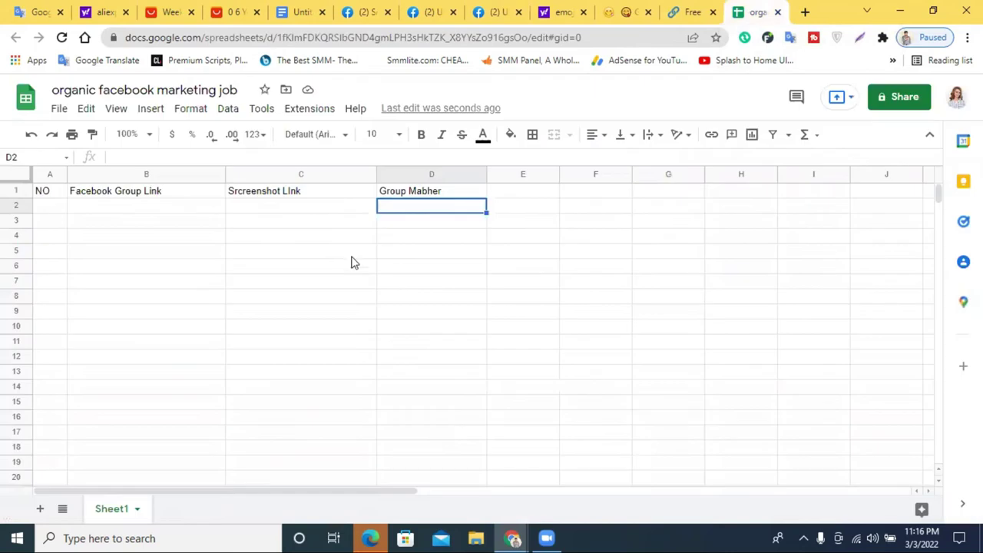
{"action": "left_click", "coordinate": [430, 191]}
{"action": "double_click", "coordinate": [422, 190]}
{"action": "double_click", "coordinate": [422, 190]}
{"action": "key", "text": "ctrl+v"}
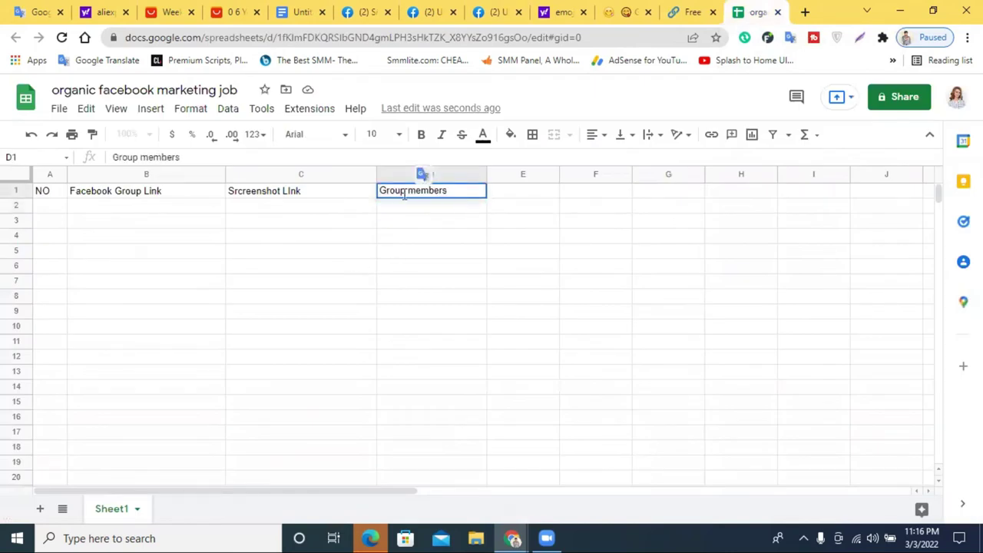
{"action": "left_click_drag", "start_coordinate": [408, 191], "coordinate": [415, 191]}
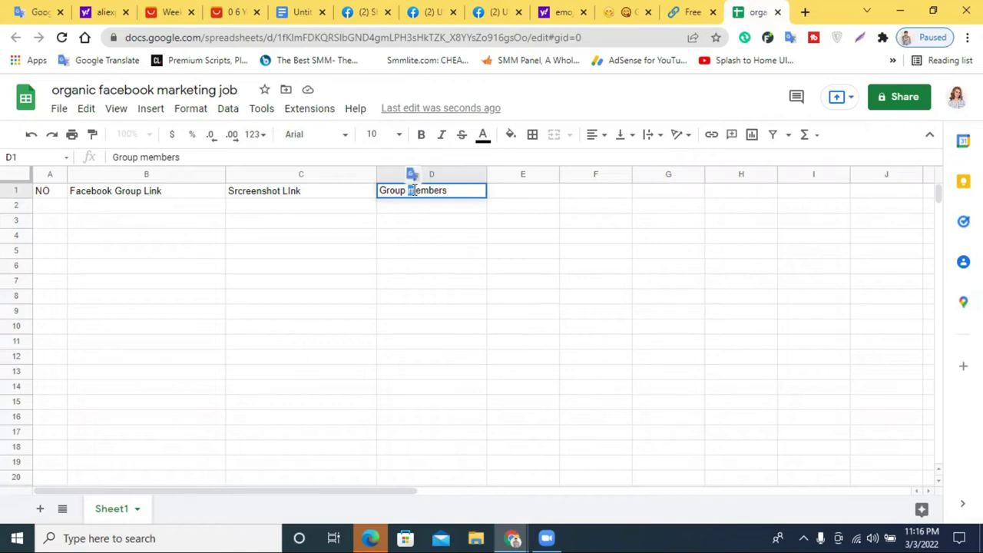
{"action": "left_click", "coordinate": [528, 197]}
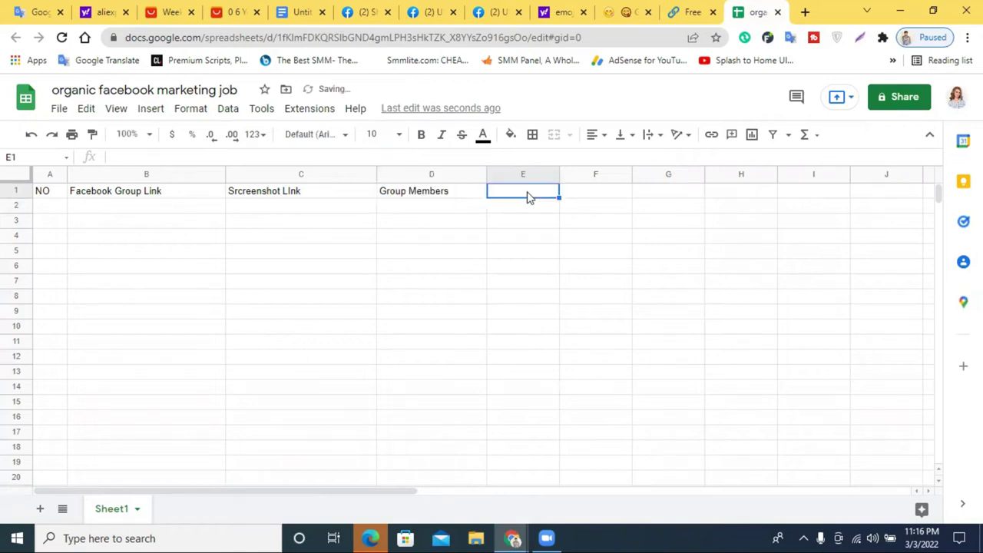
Step: Widen column E to several times its width and enter "Live" in cell E1
{"action": "left_click_drag", "start_coordinate": [560, 176], "coordinate": [888, 177]}
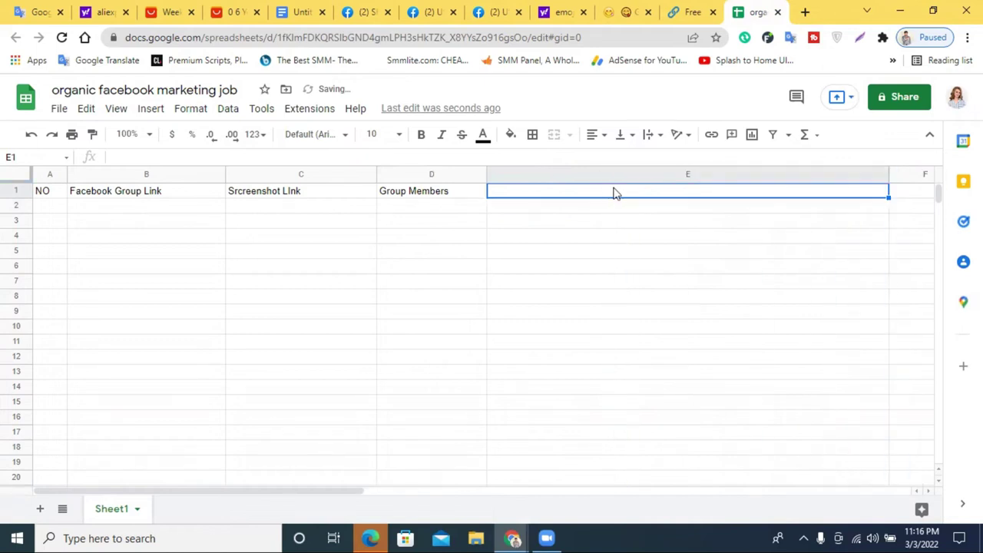
{"action": "double_click", "coordinate": [612, 192]}
{"action": "type", "text": "Live"}
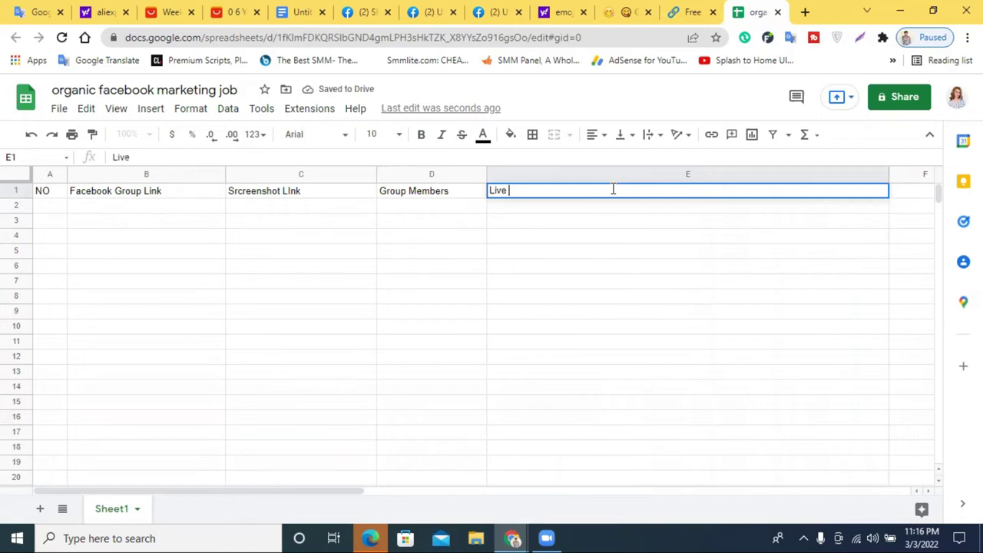
Step: Set the row 1 headers to font size 14 and widen columns D and B to give them more room
{"action": "left_click", "coordinate": [13, 190]}
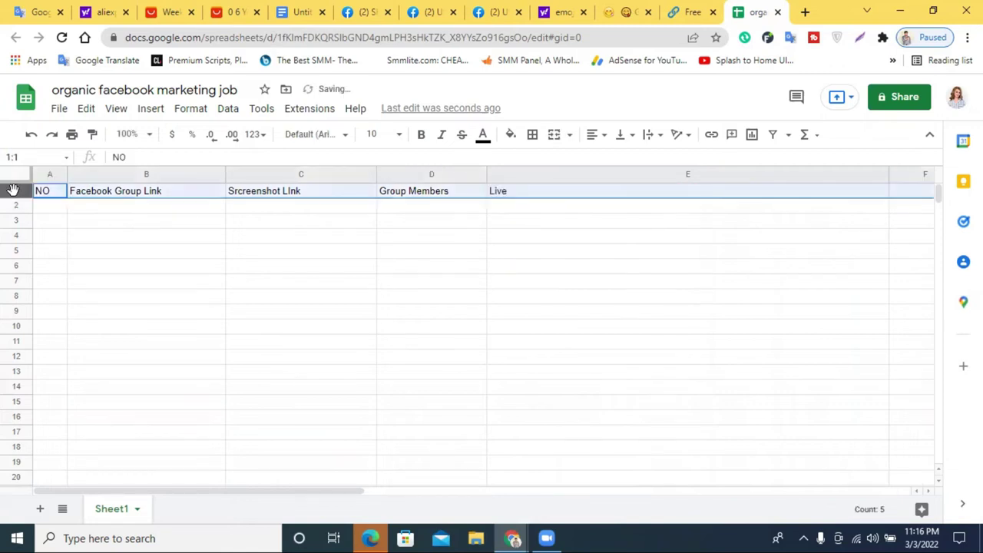
{"action": "left_click", "coordinate": [399, 135]}
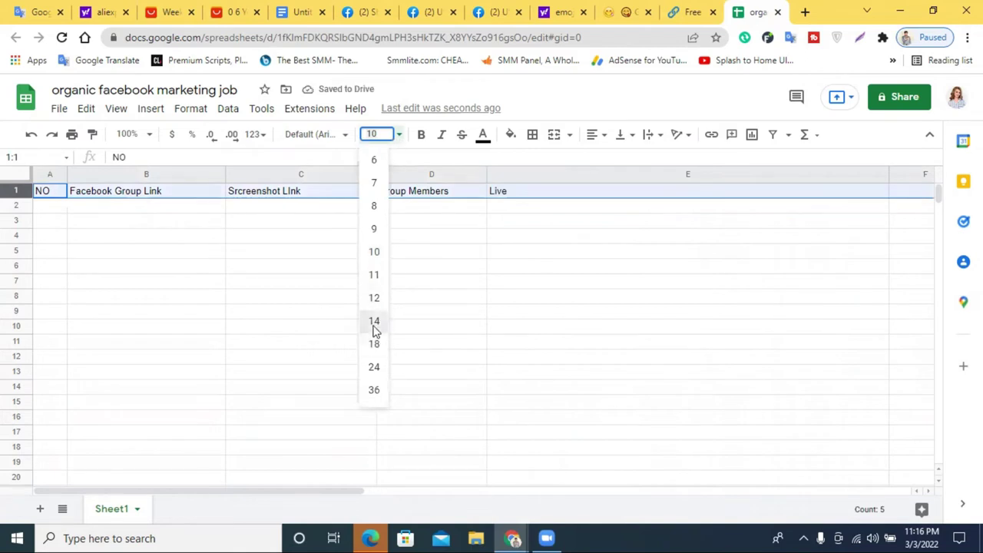
{"action": "left_click", "coordinate": [375, 323]}
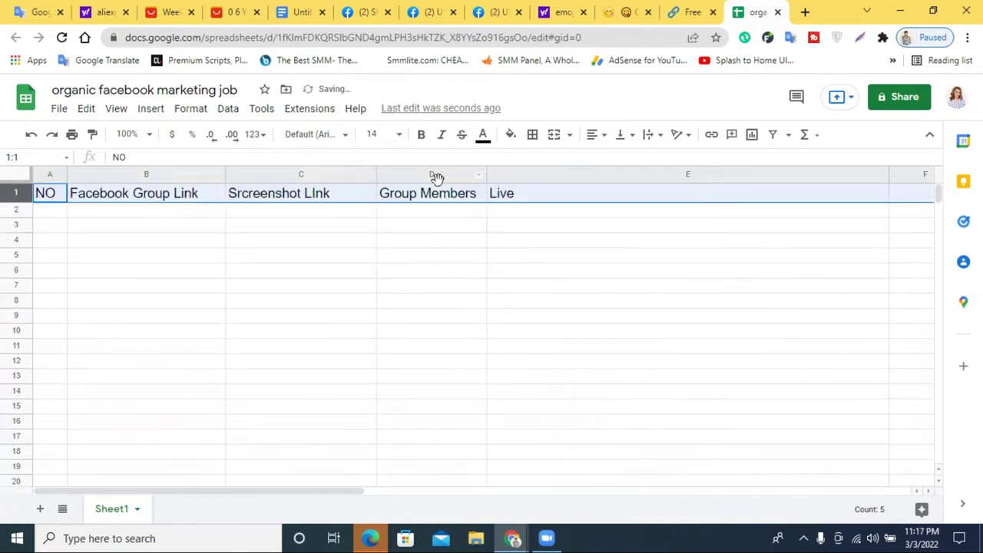
{"action": "left_click_drag", "start_coordinate": [485, 168], "coordinate": [534, 168]}
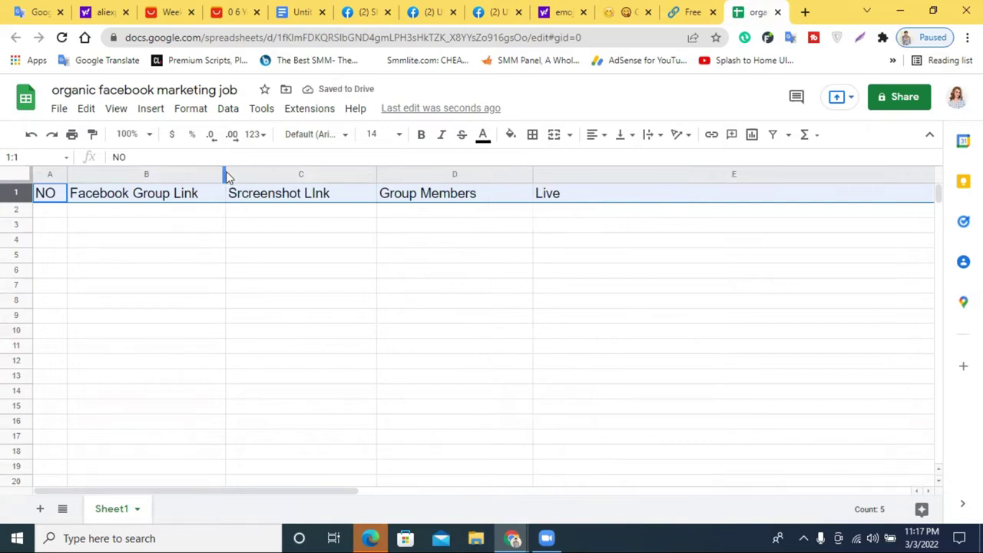
{"action": "left_click_drag", "start_coordinate": [224, 173], "coordinate": [243, 174]}
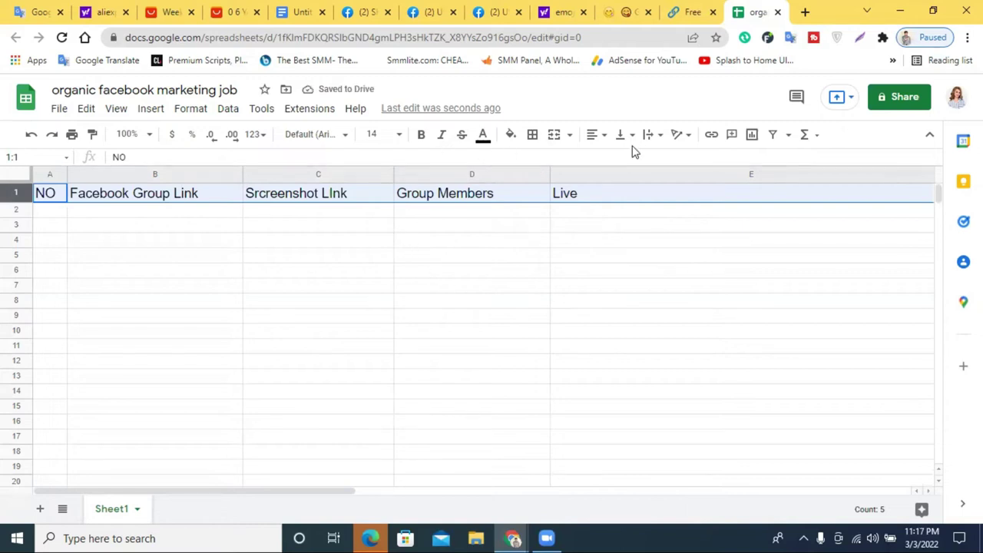
Step: Center the row 1 headers horizontally and fill the row with the standard yellow theme color
{"action": "left_click", "coordinate": [592, 135]}
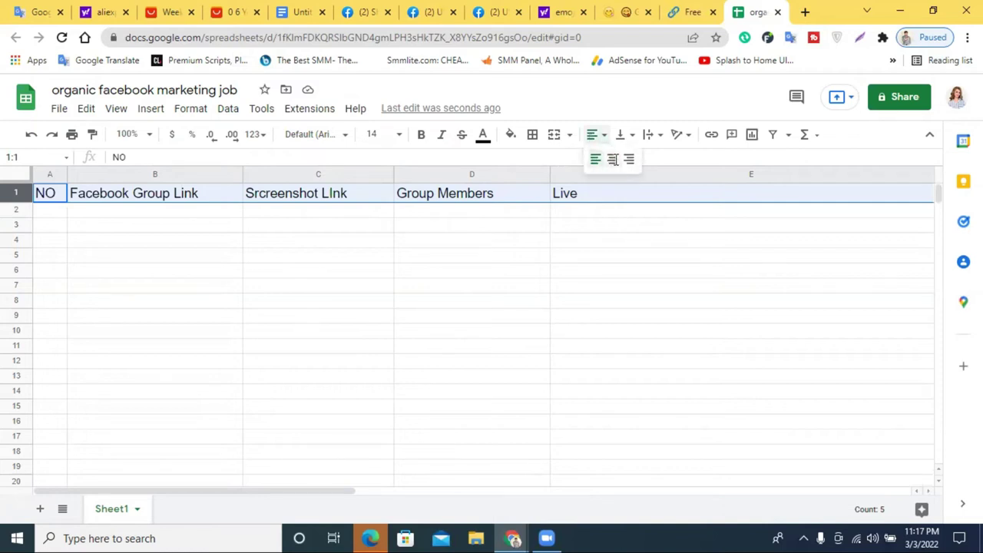
{"action": "left_click", "coordinate": [615, 159]}
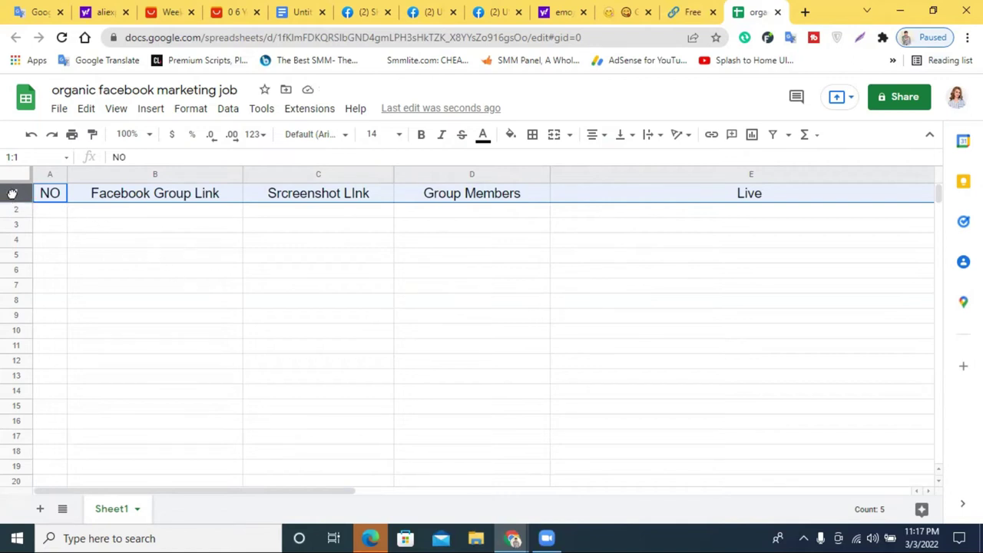
{"action": "left_click", "coordinate": [511, 135]}
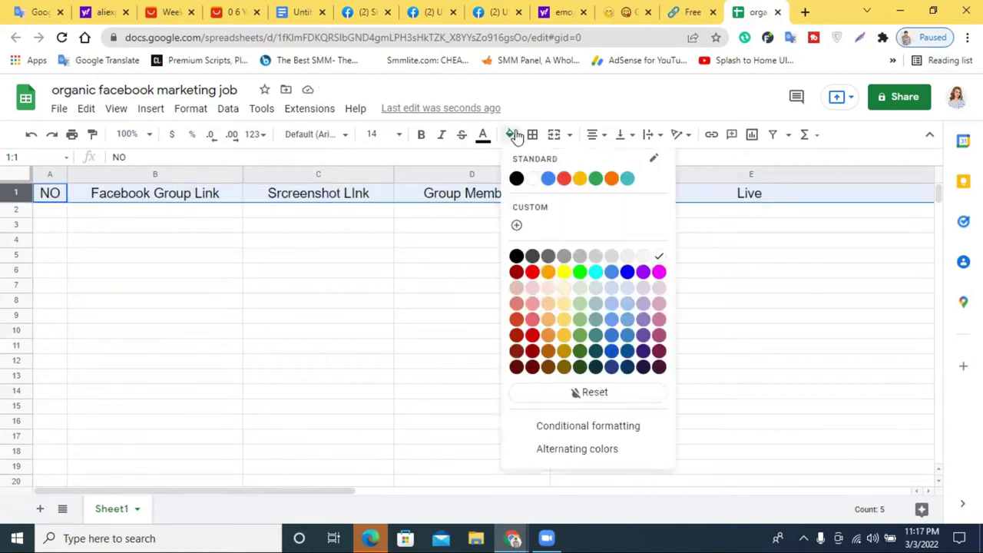
{"action": "left_click", "coordinate": [579, 180]}
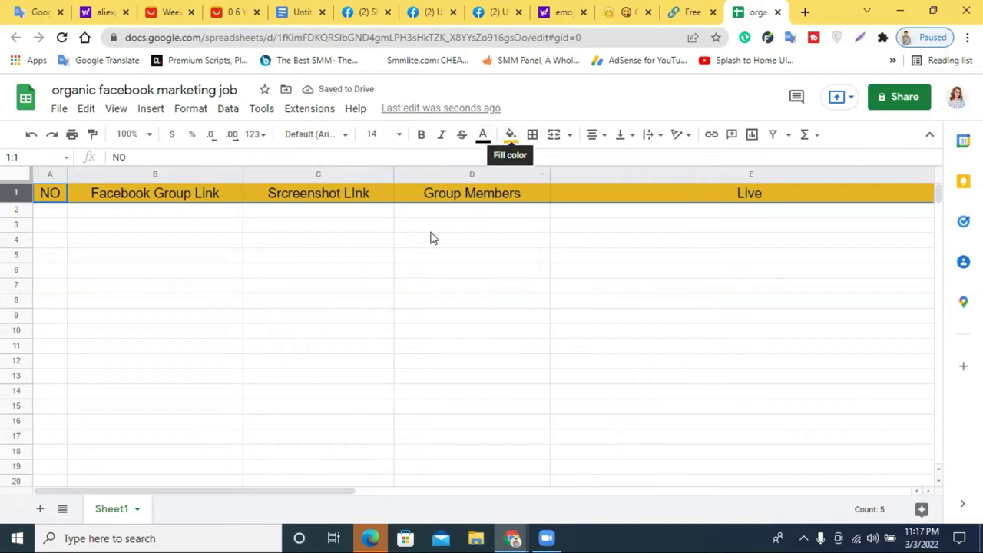
{"action": "left_click", "coordinate": [511, 137]}
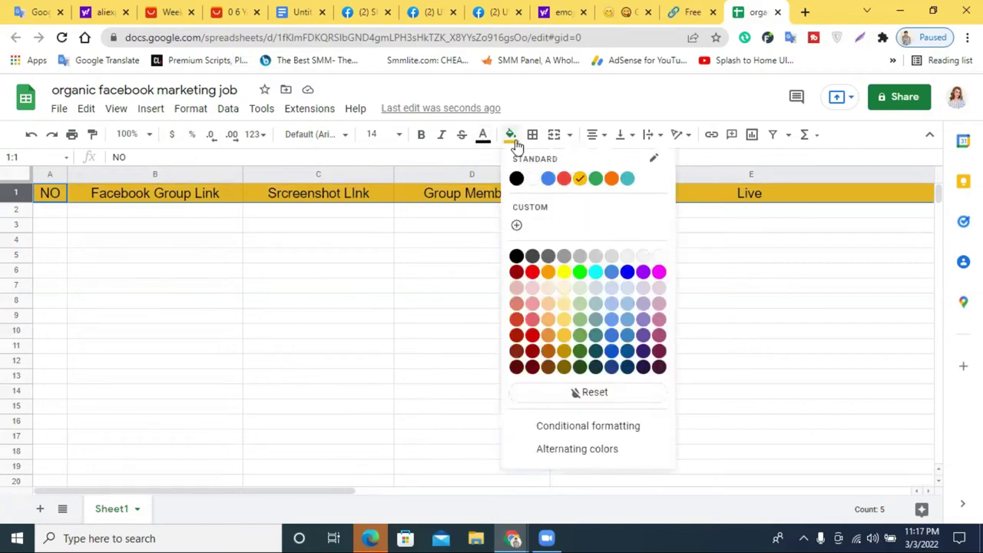
{"action": "left_click", "coordinate": [407, 245]}
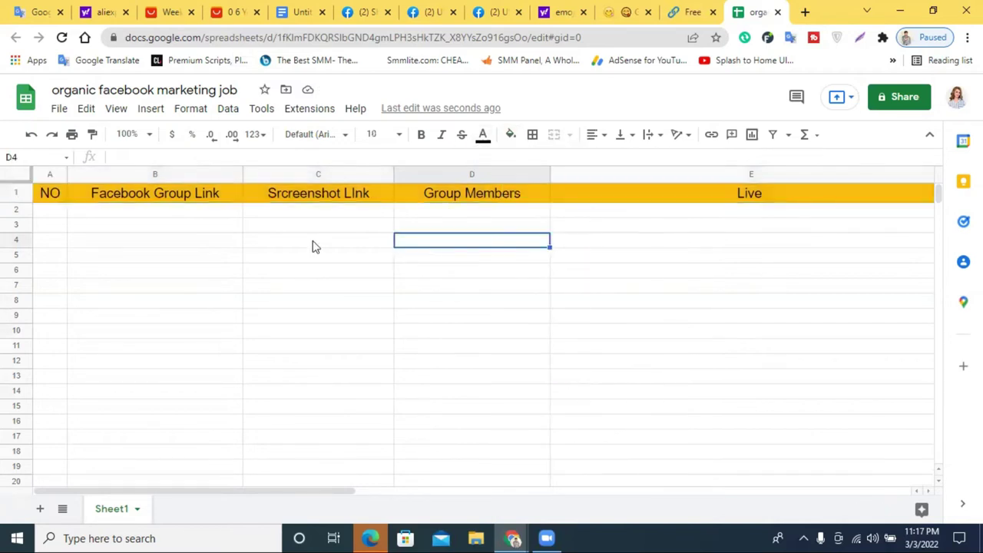
Step: Try bold formatting on the row 1 headers
{"action": "left_click", "coordinate": [20, 192]}
{"action": "left_click", "coordinate": [424, 136]}
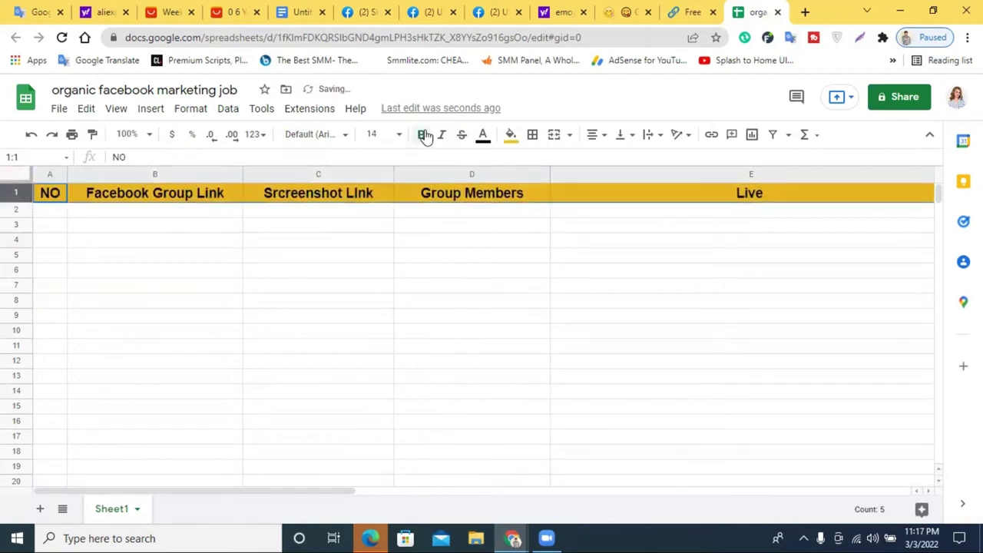
{"action": "left_click", "coordinate": [424, 135]}
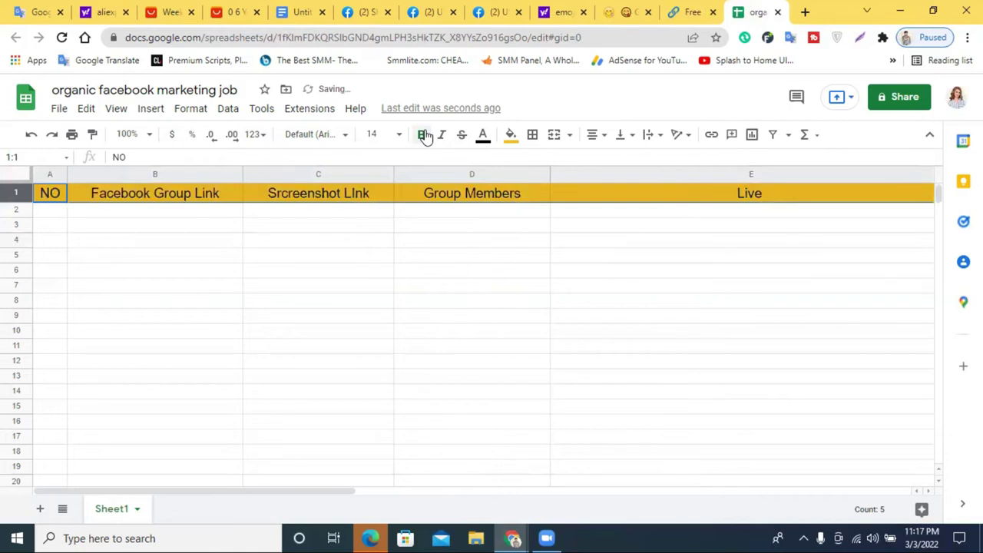
{"action": "left_click", "coordinate": [355, 303]}
Step: Number the report rows in the NO column from 1 to 21, filling A2:A22 as a series
{"action": "double_click", "coordinate": [51, 211]}
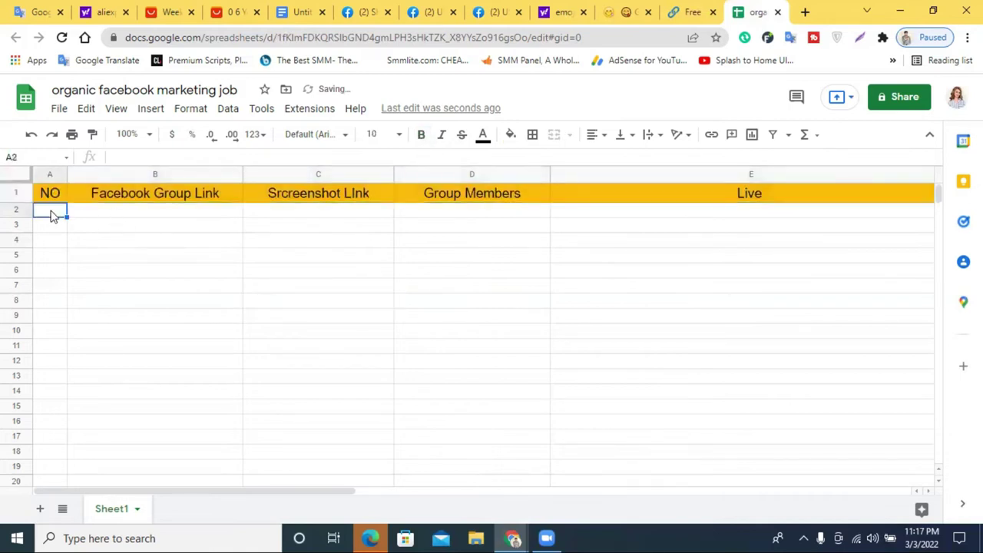
{"action": "type", "text": "1"}
{"action": "key", "text": "Return"}
{"action": "type", "text": "2"}
{"action": "left_click", "coordinate": [135, 232]}
{"action": "left_click_drag", "start_coordinate": [51, 213], "coordinate": [60, 492]}
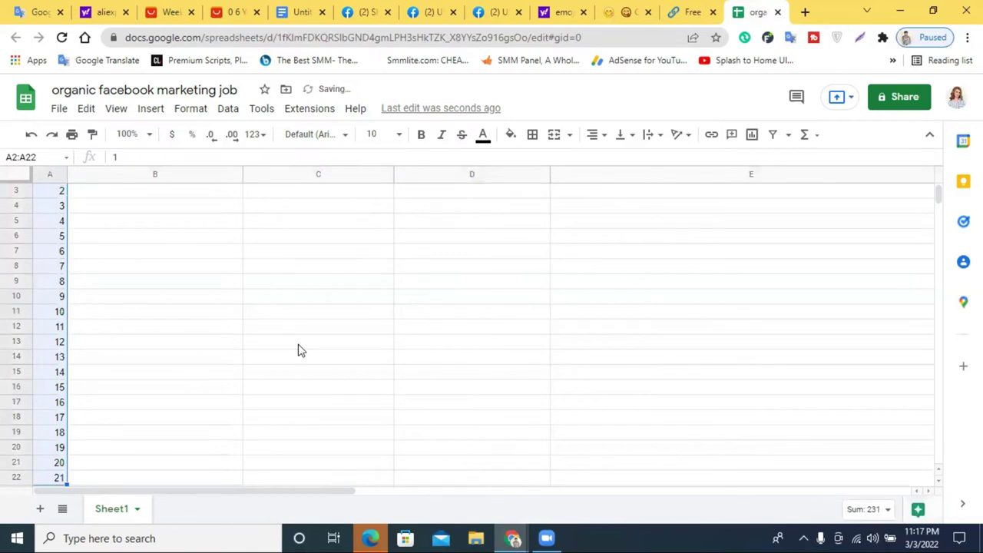
{"action": "scroll", "coordinate": [99, 314], "scroll_direction": "up", "scroll_amount": 1}
{"action": "left_click", "coordinate": [338, 317]}
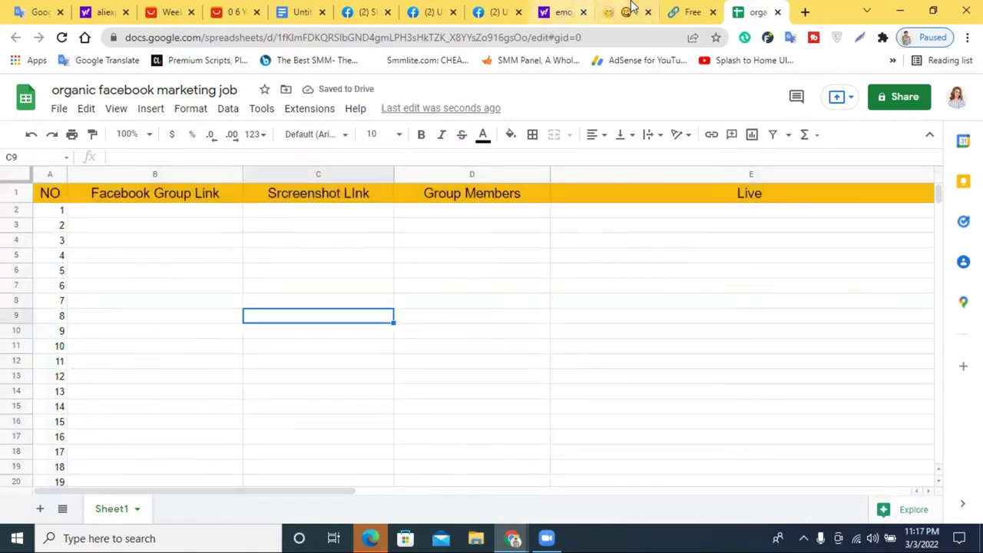
Step: Capture the page showing the Baby Potty post in the USA Market Buy & Sell group with Lightshot, marking the post with a red rectangle and arrow
{"action": "left_click", "coordinate": [443, 9]}
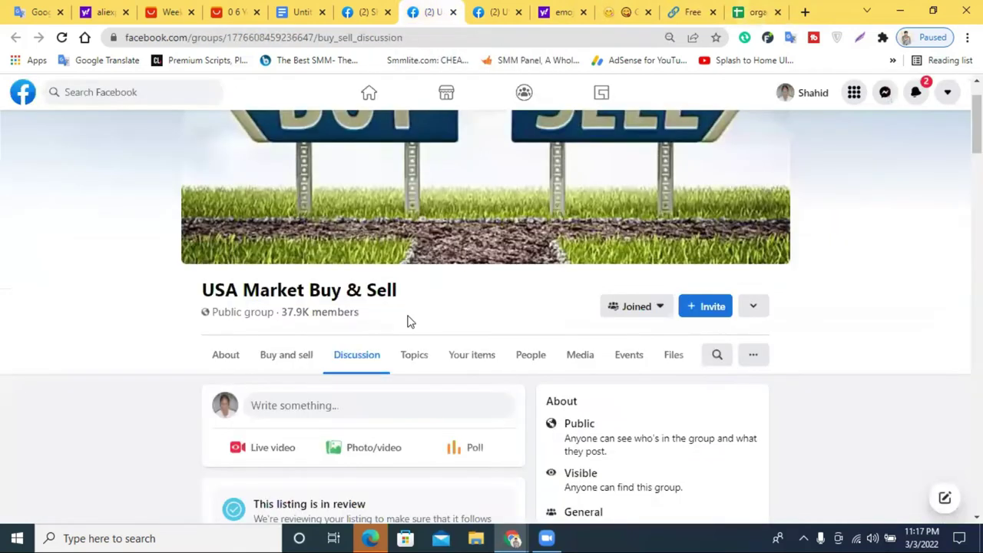
{"action": "scroll", "coordinate": [382, 358], "scroll_direction": "down", "scroll_amount": 8}
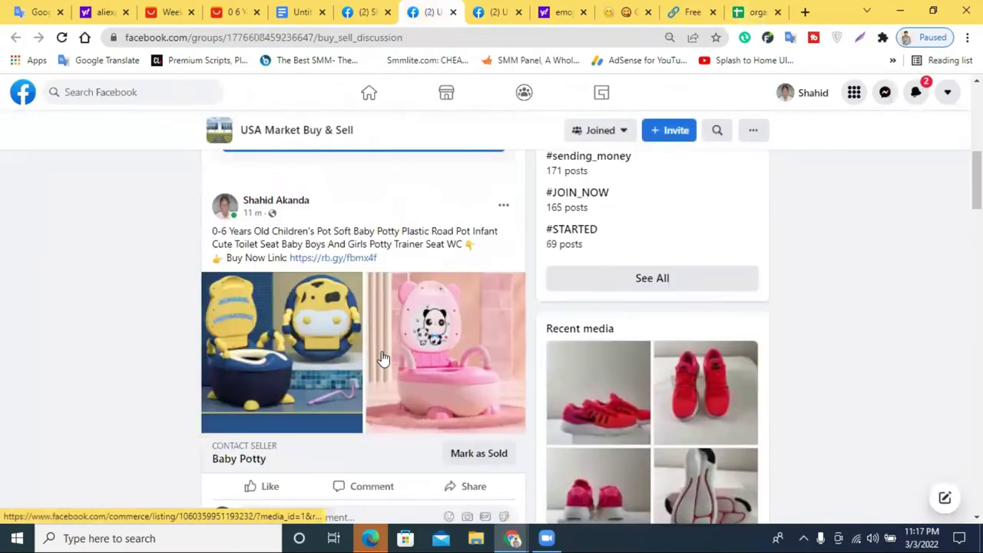
{"action": "scroll", "coordinate": [369, 356], "scroll_direction": "down", "scroll_amount": 1}
{"action": "scroll", "coordinate": [367, 356], "scroll_direction": "up", "scroll_amount": 1}
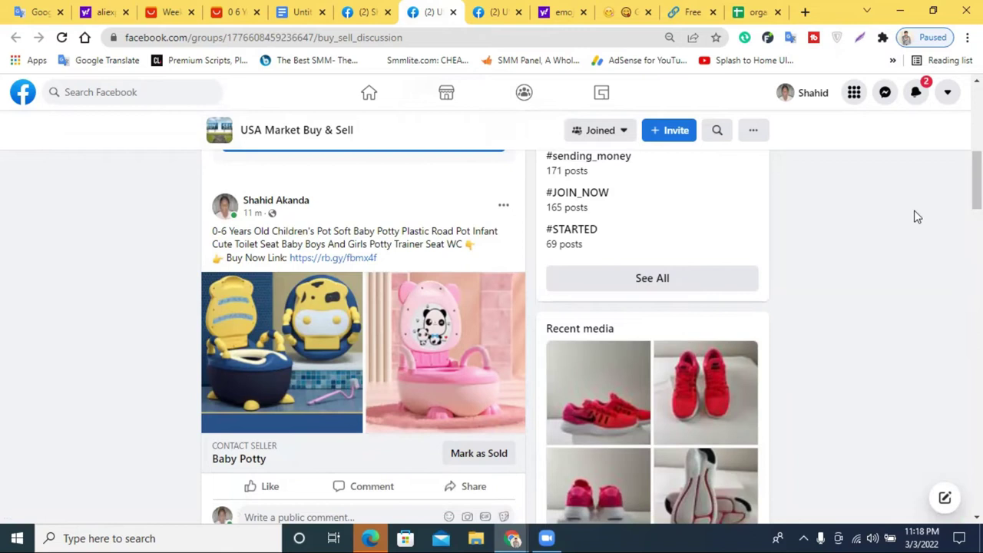
{"action": "left_click", "coordinate": [861, 38]}
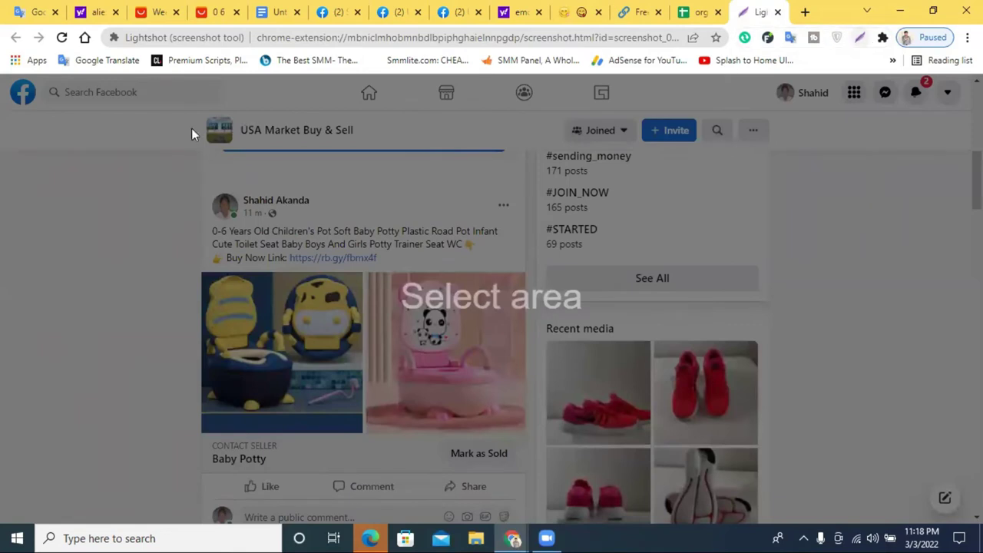
{"action": "left_click_drag", "start_coordinate": [2, 75], "coordinate": [982, 524]}
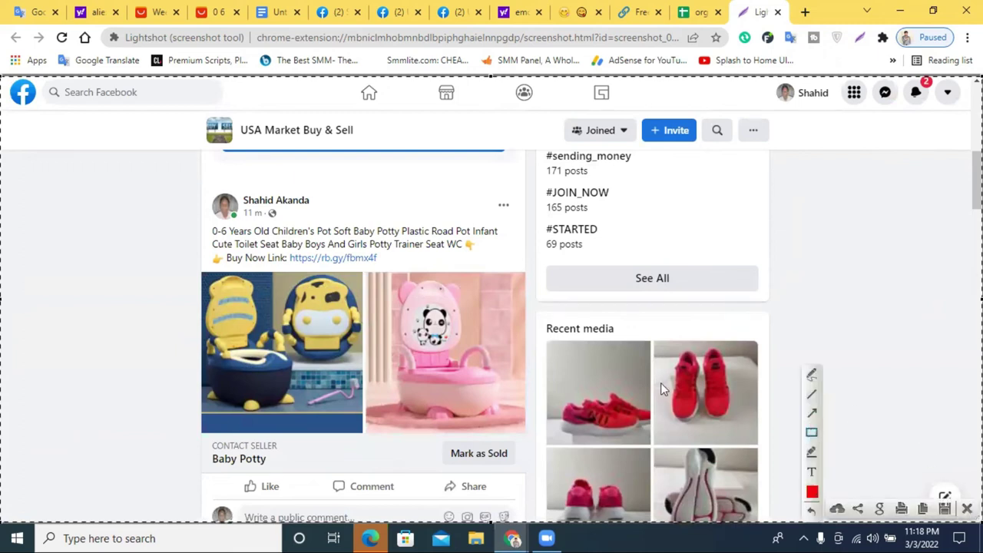
{"action": "mouse_move", "coordinate": [204, 157]}
{"action": "left_mouse_down"}
{"action": "mouse_move", "coordinate": [211, 329]}
{"action": "mouse_move", "coordinate": [235, 473]}
{"action": "mouse_move", "coordinate": [270, 503]}
{"action": "mouse_move", "coordinate": [529, 496]}
{"action": "mouse_move", "coordinate": [529, 478]}
{"action": "left_mouse_up"}
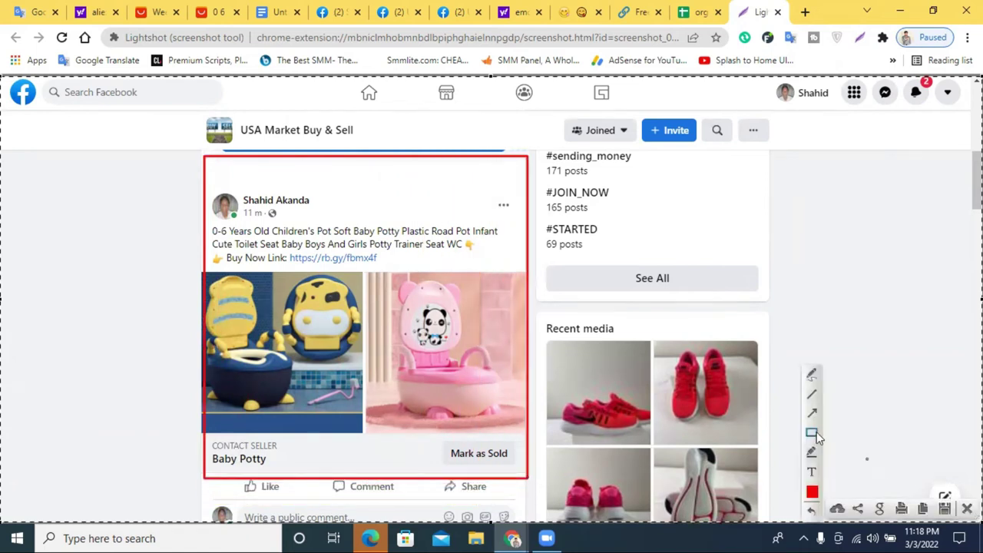
{"action": "mouse_move", "coordinate": [970, 296]}
{"action": "left_mouse_down"}
{"action": "mouse_move", "coordinate": [676, 300]}
{"action": "mouse_move", "coordinate": [459, 261]}
{"action": "mouse_move", "coordinate": [436, 206]}
{"action": "left_mouse_up"}
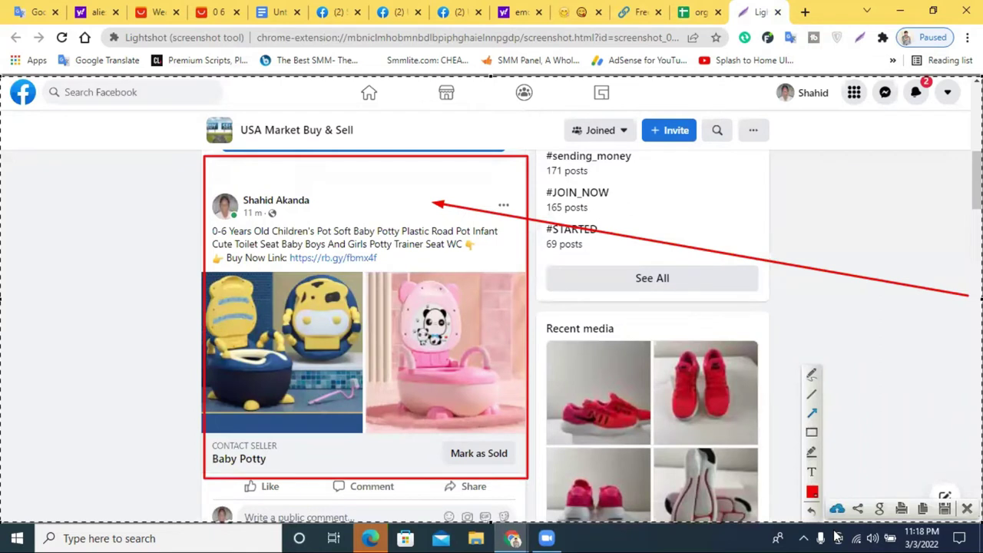
Step: Upload the annotated screenshot to prnt.sc, open its page and copy the screenshot link
{"action": "key", "text": "ctrl+w"}
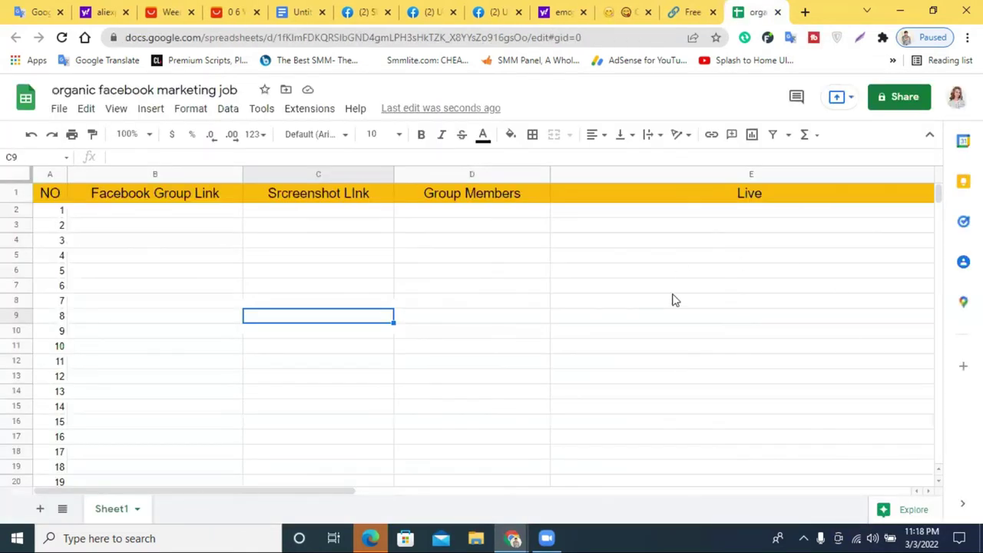
{"action": "key", "text": "ctrl+shift+t"}
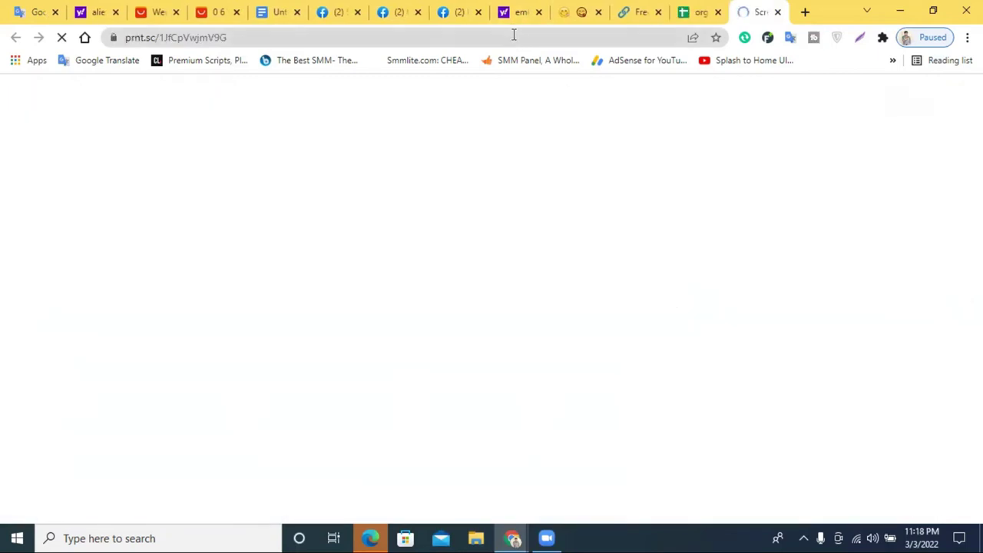
{"action": "left_click", "coordinate": [514, 38]}
{"action": "key", "text": "ctrl+c"}
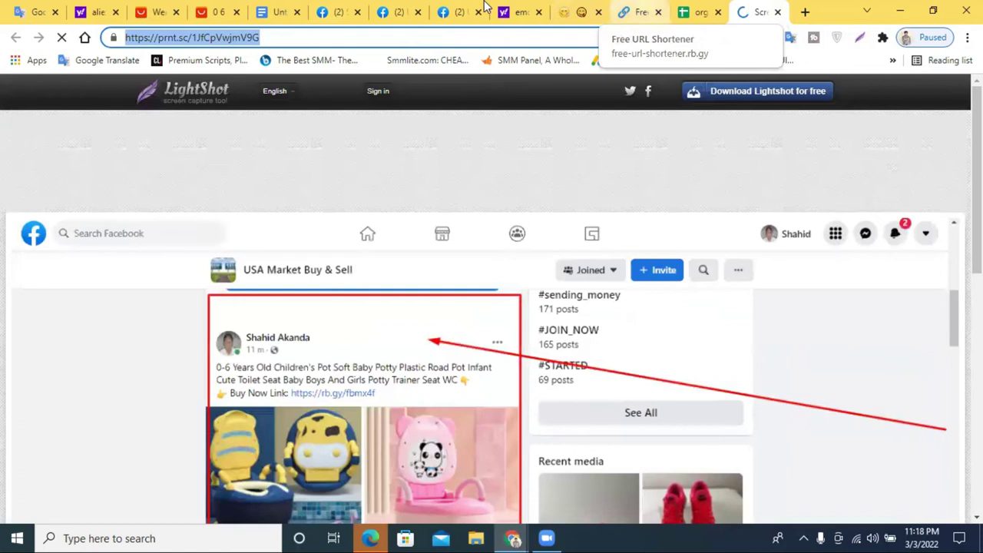
{"action": "left_click", "coordinate": [691, 11]}
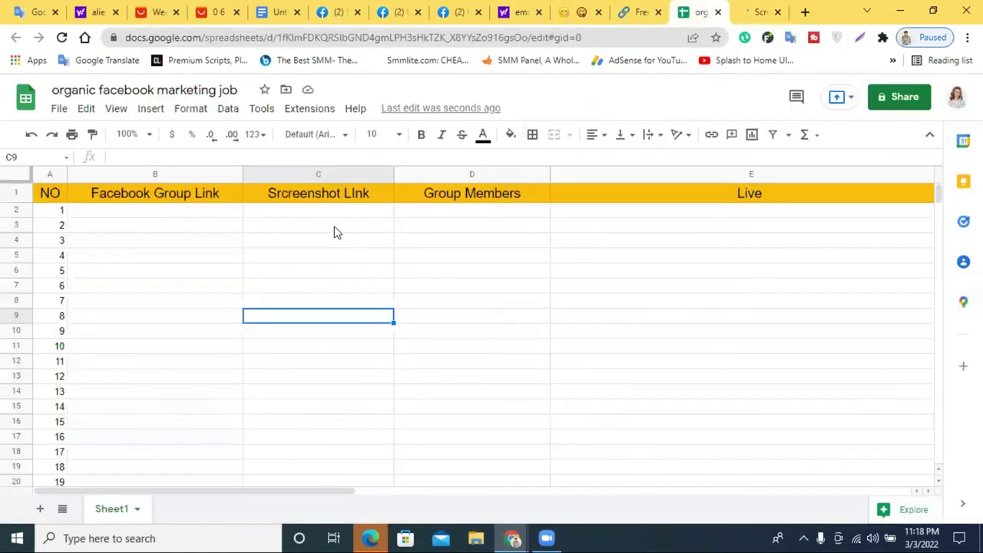
{"action": "double_click", "coordinate": [311, 210]}
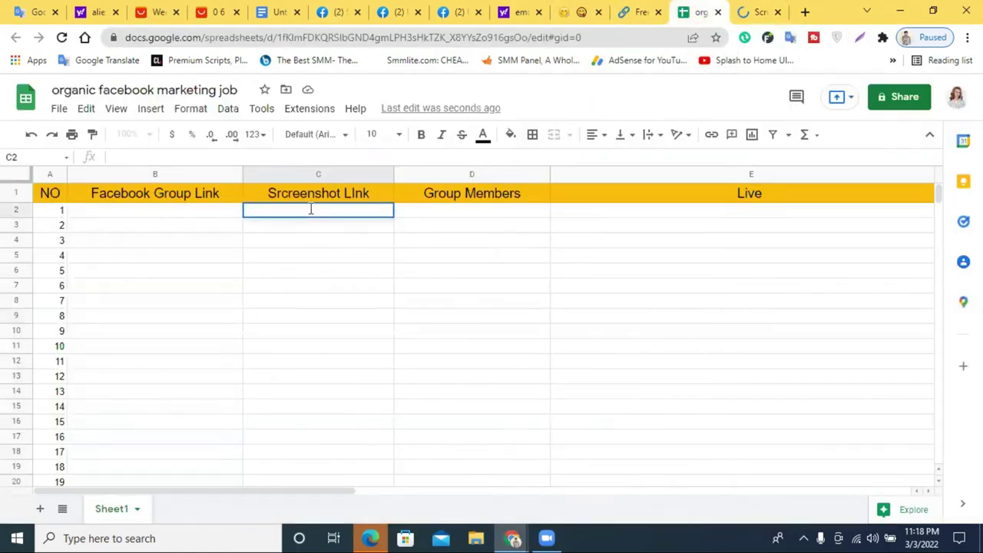
{"action": "key", "text": "ctrl+v"}
{"action": "left_click", "coordinate": [336, 261]}
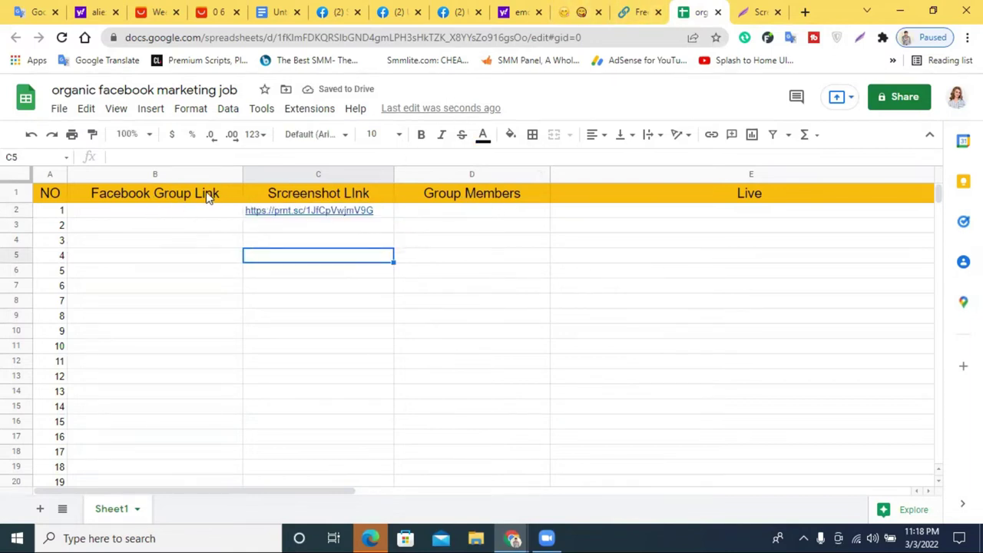
Step: Open the About page of the USA Market Buy & Sell Facebook group and inspect the group ID in its web address
{"action": "left_click", "coordinate": [405, 9]}
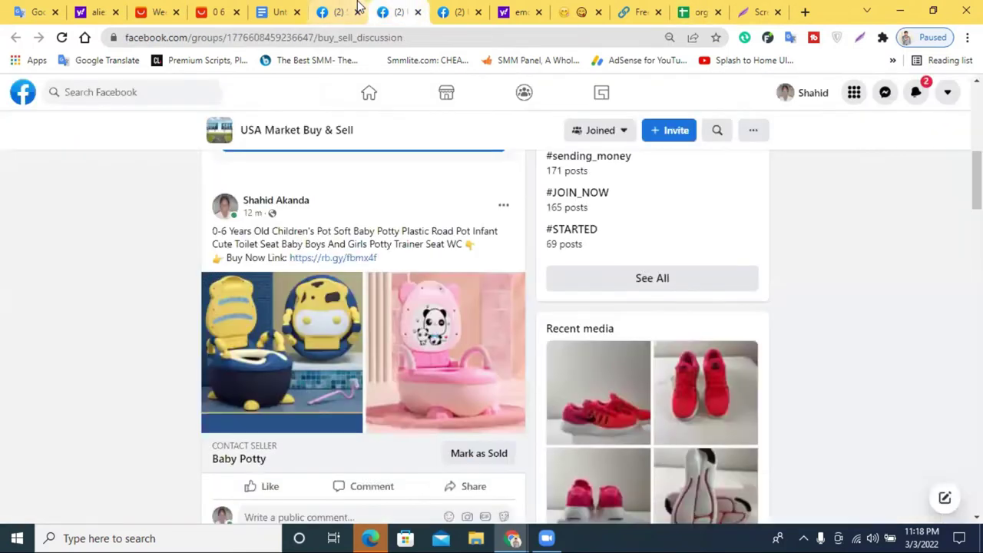
{"action": "scroll", "coordinate": [346, 263], "scroll_direction": "up", "scroll_amount": 7}
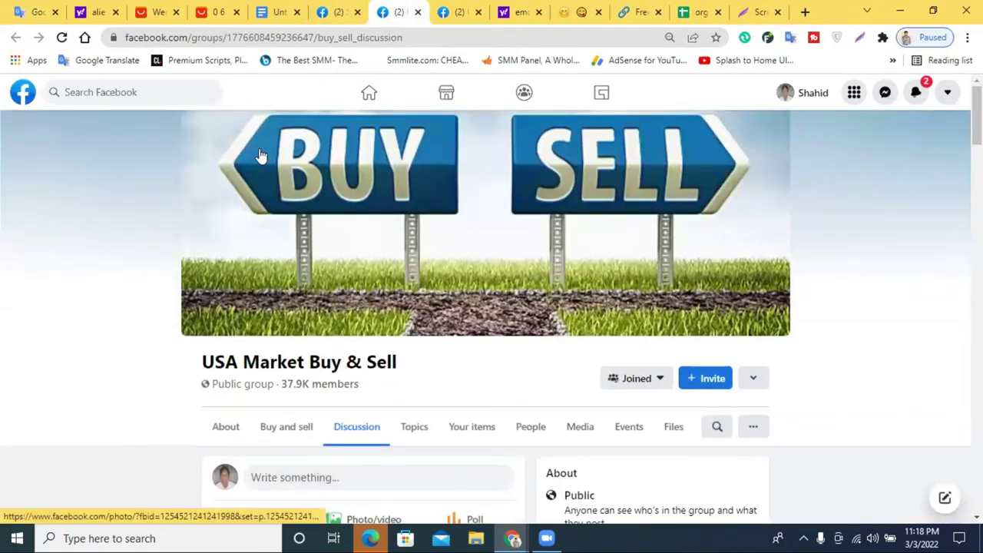
{"action": "scroll", "coordinate": [261, 156], "scroll_direction": "down", "scroll_amount": 2}
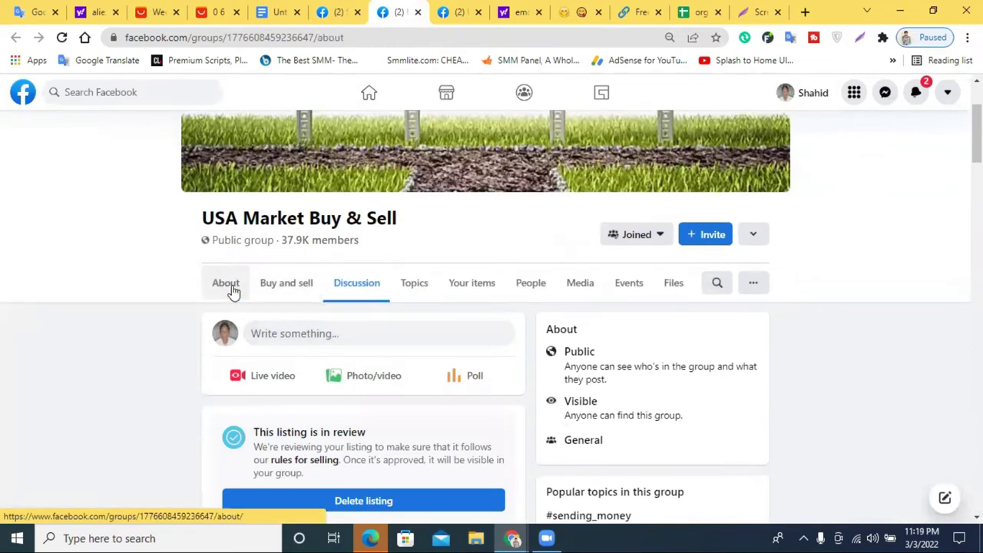
{"action": "left_click", "coordinate": [232, 291]}
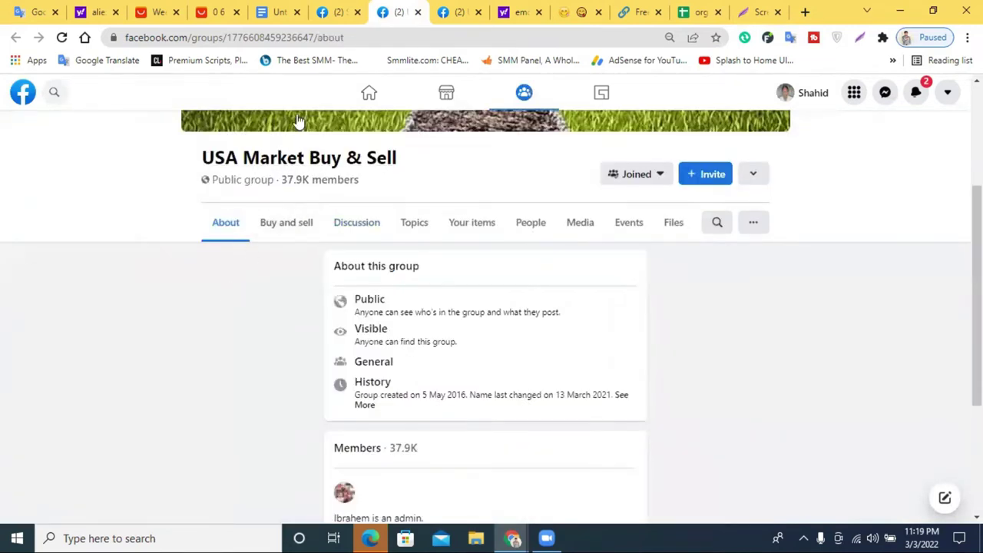
{"action": "left_click", "coordinate": [311, 42]}
{"action": "left_click", "coordinate": [338, 42]}
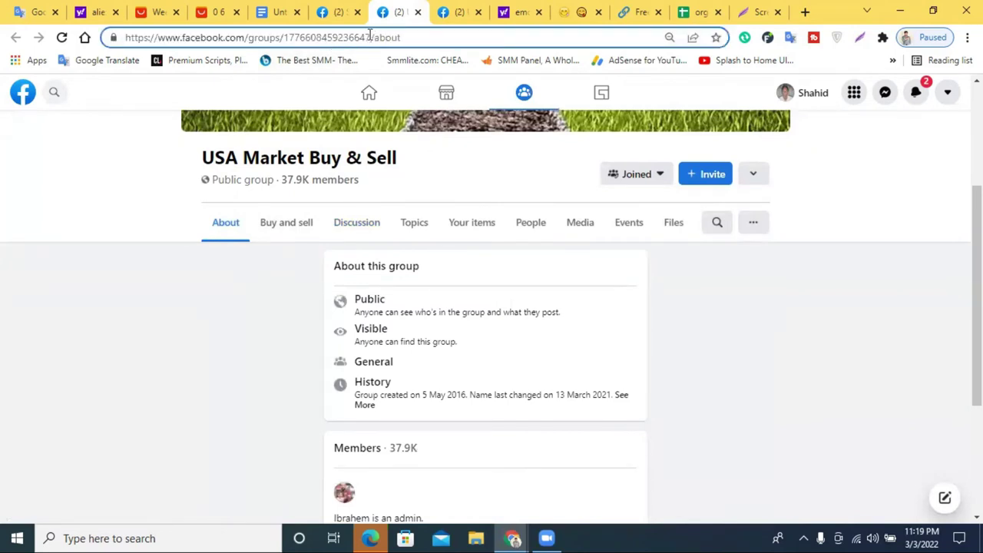
{"action": "left_click_drag", "start_coordinate": [358, 35], "coordinate": [307, 35]}
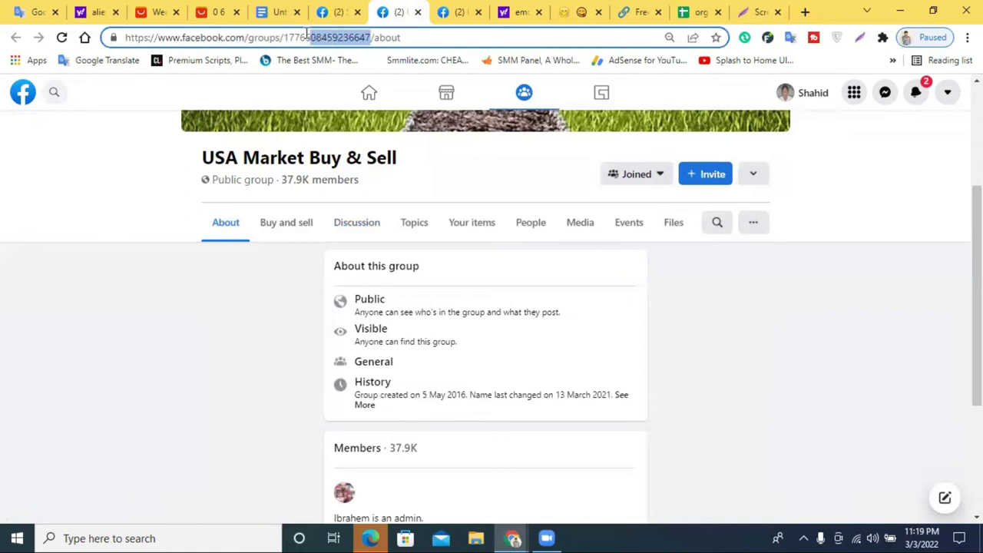
Step: Copy the web address of the group's Discussion page and paste it into cell B2 of the report spreadsheet
{"action": "left_click", "coordinate": [363, 226]}
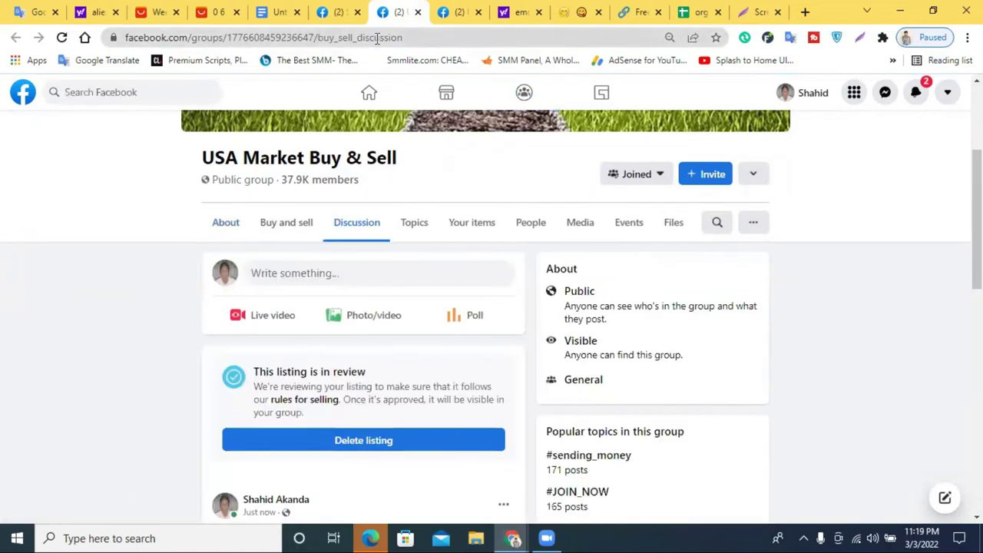
{"action": "left_click", "coordinate": [431, 35]}
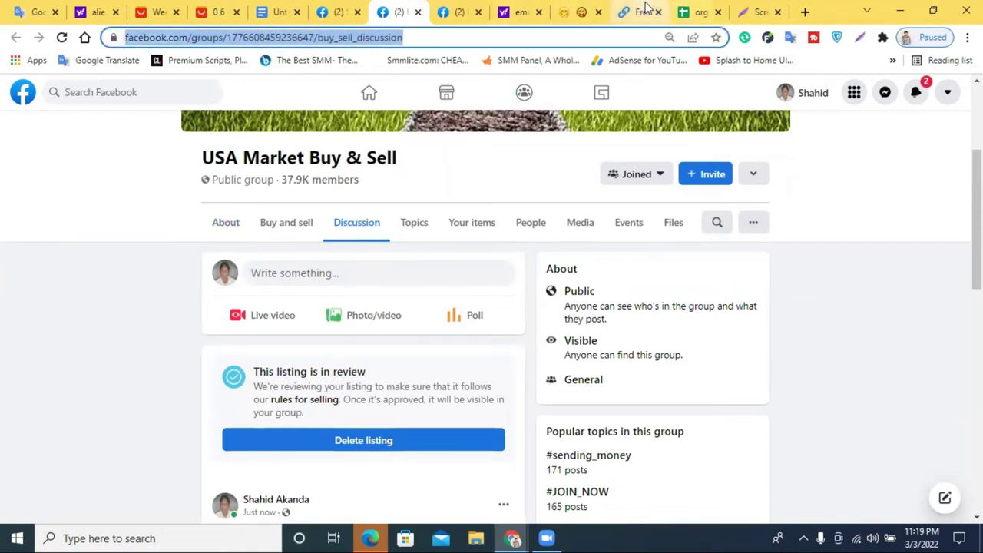
{"action": "left_click", "coordinate": [690, 11]}
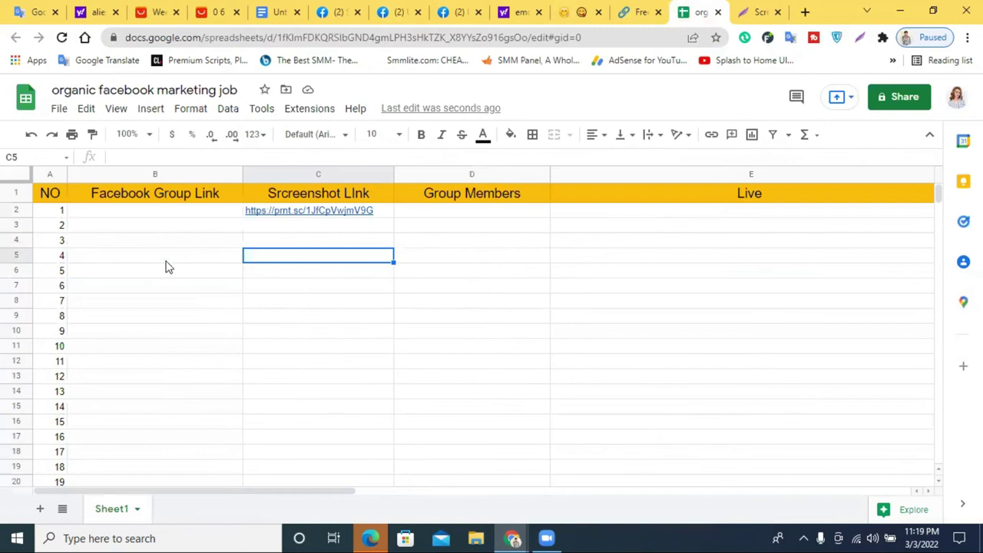
{"action": "double_click", "coordinate": [157, 211]}
{"action": "key", "text": "ctrl+v"}
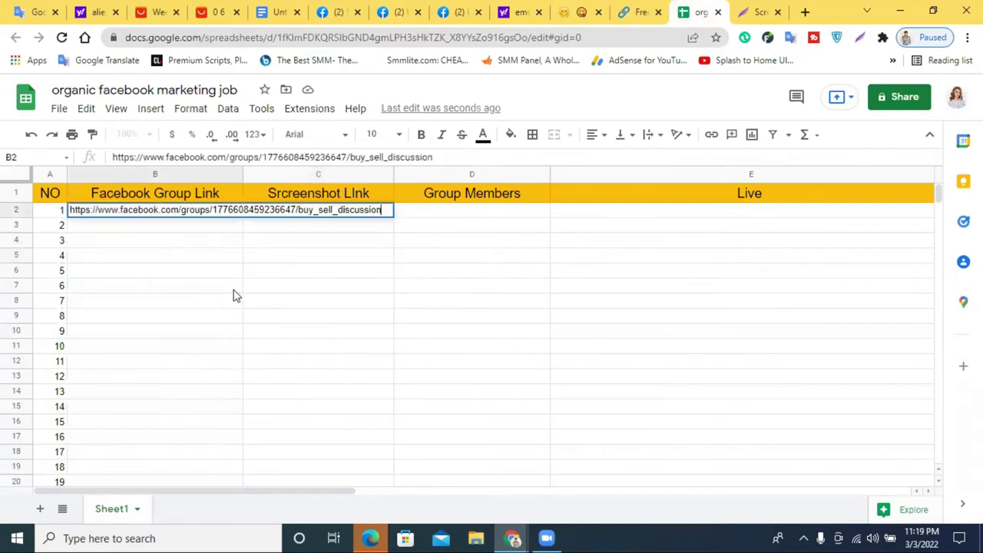
{"action": "left_click", "coordinate": [234, 294]}
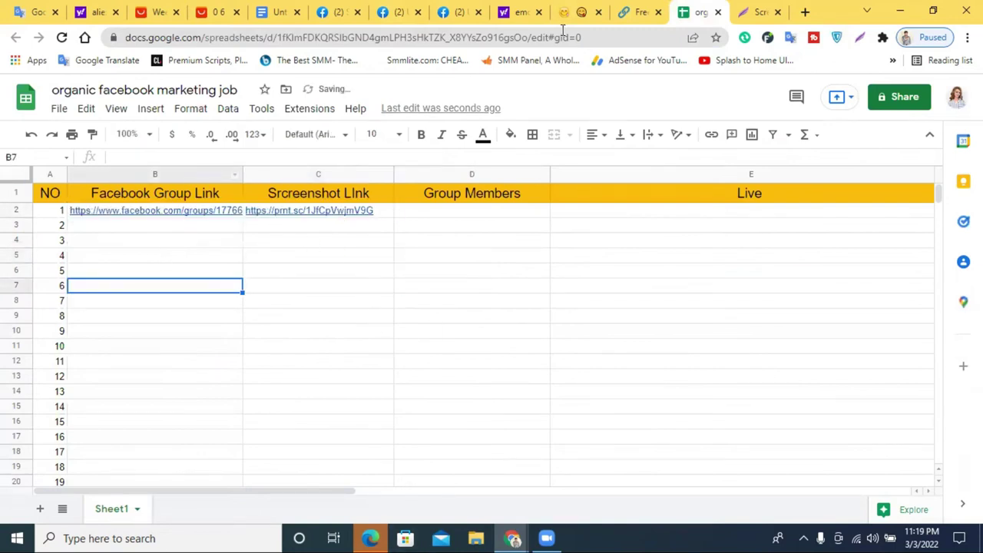
Step: Open the People page of the USA Market Buy & Sell group and copy the exact member count
{"action": "left_click", "coordinate": [447, 11]}
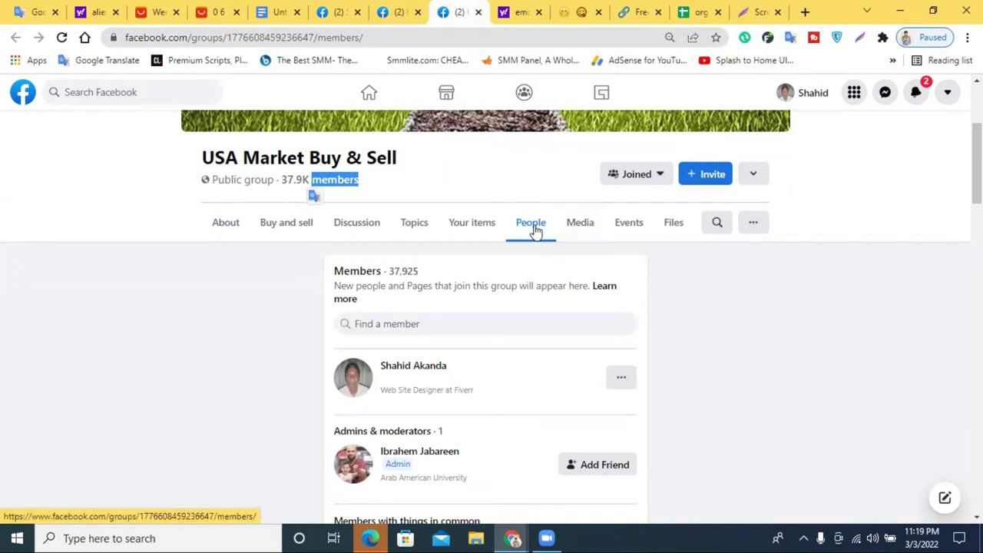
{"action": "double_click", "coordinate": [396, 271]}
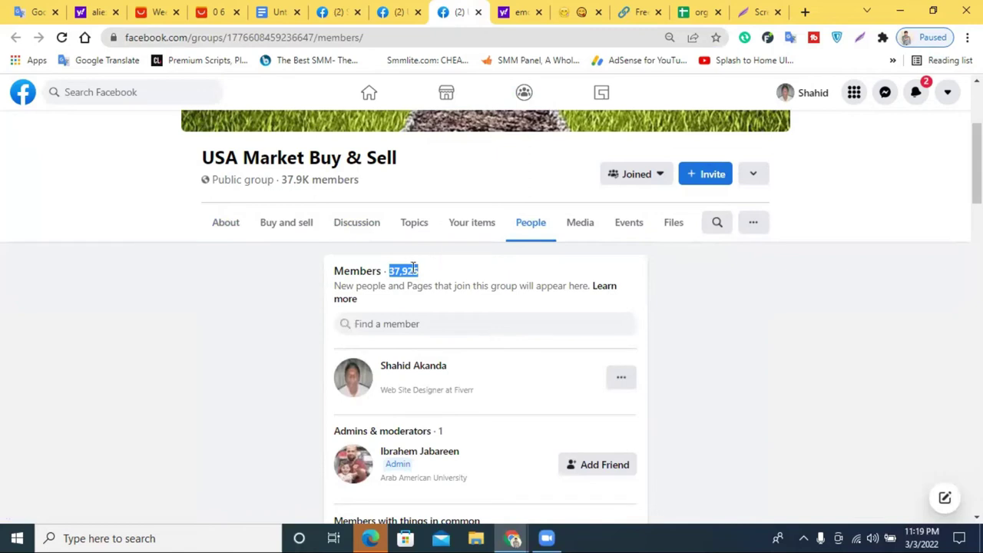
{"action": "left_click", "coordinate": [304, 227]}
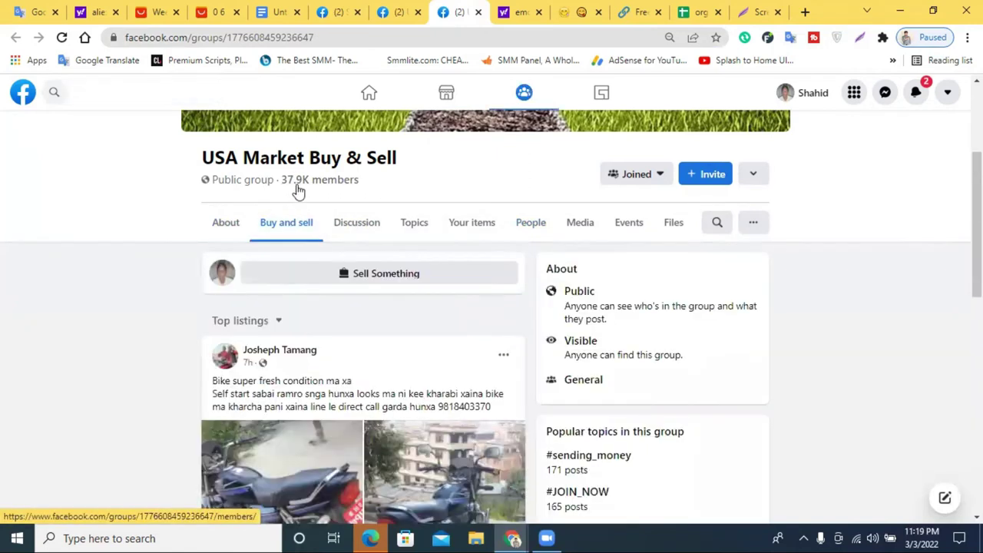
{"action": "left_click", "coordinate": [534, 228]}
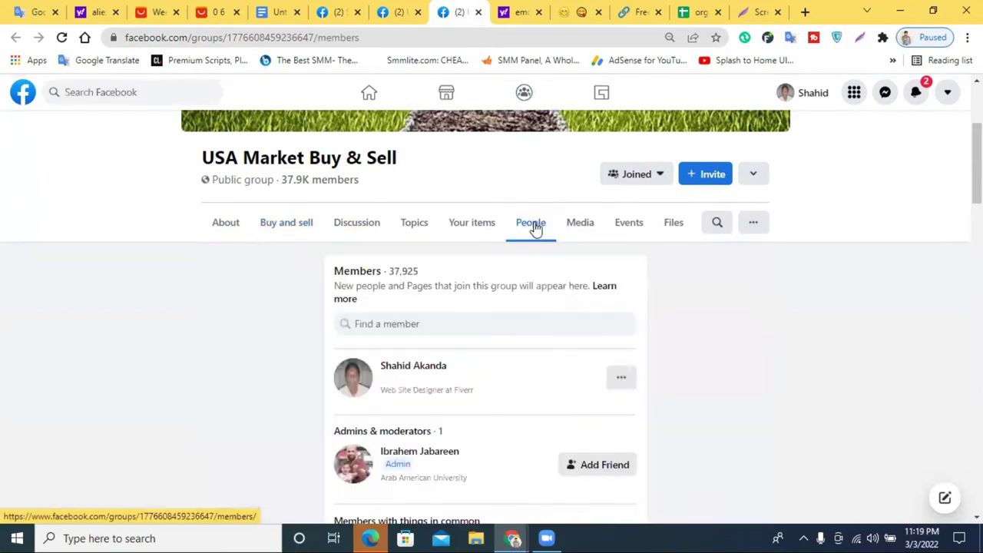
{"action": "double_click", "coordinate": [398, 271]}
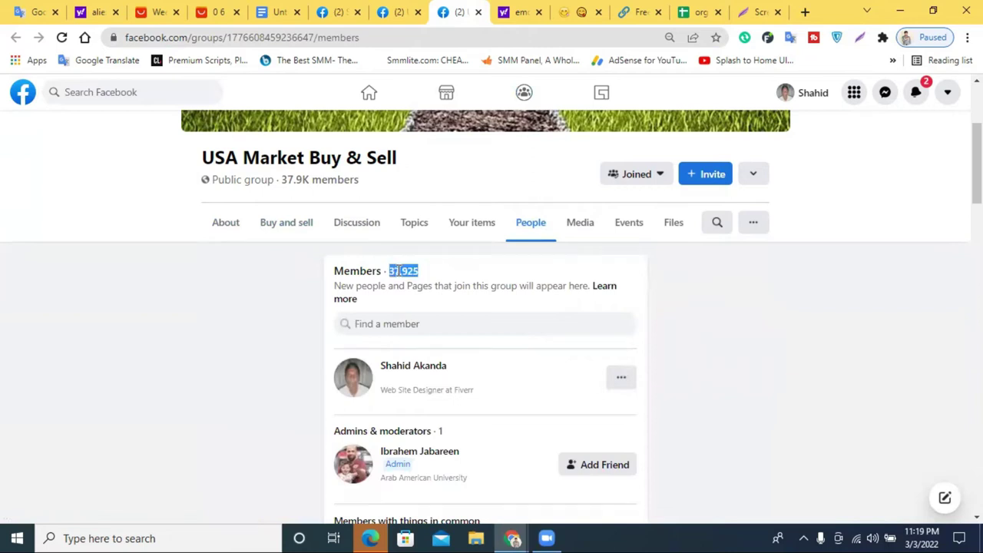
{"action": "right_click", "coordinate": [400, 270]}
{"action": "left_click", "coordinate": [444, 282]}
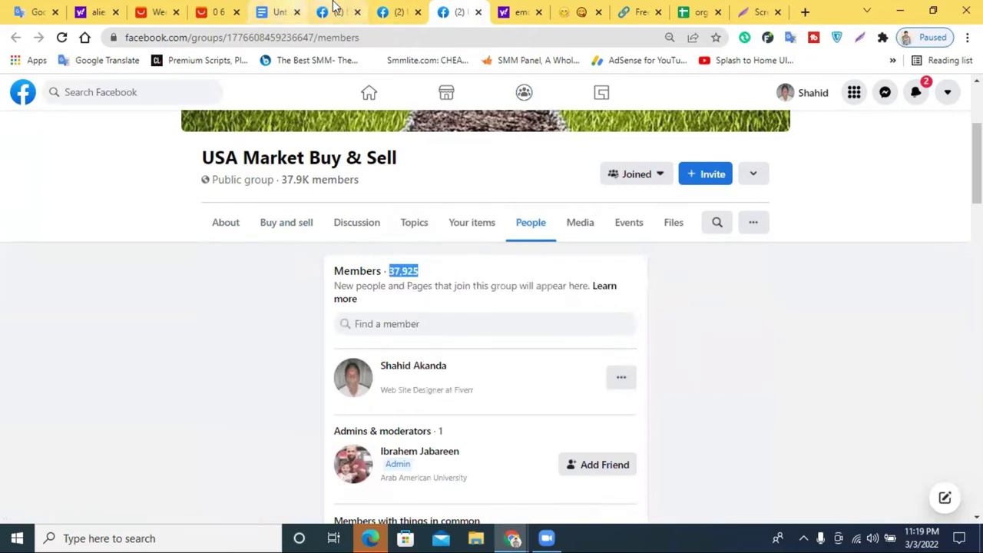
Step: Return to the report spreadsheet and enter the member count 37,925 in cell D2 under Group Members
{"action": "left_click", "coordinate": [712, 11]}
{"action": "left_click", "coordinate": [421, 214]}
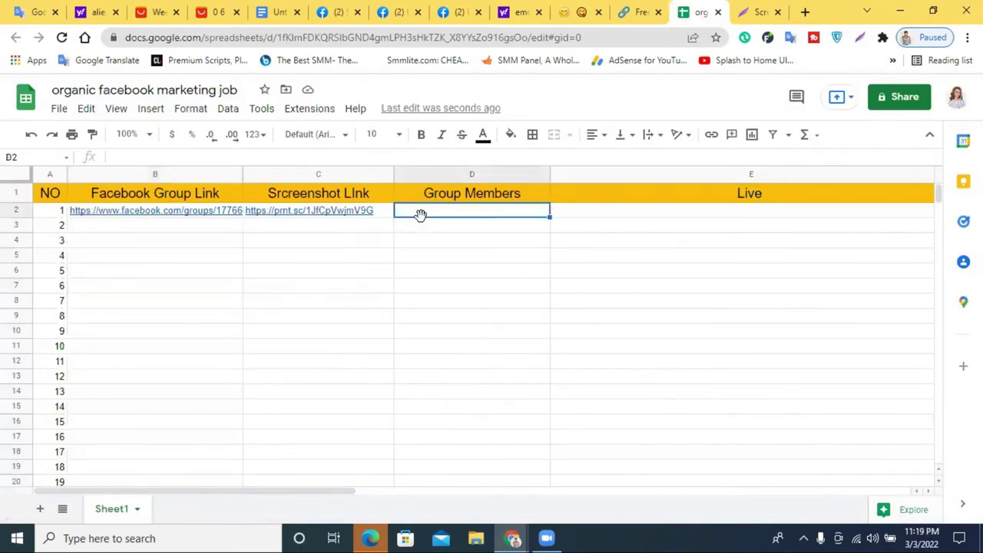
{"action": "double_click", "coordinate": [428, 221]}
{"action": "type", "text": "37,925"}
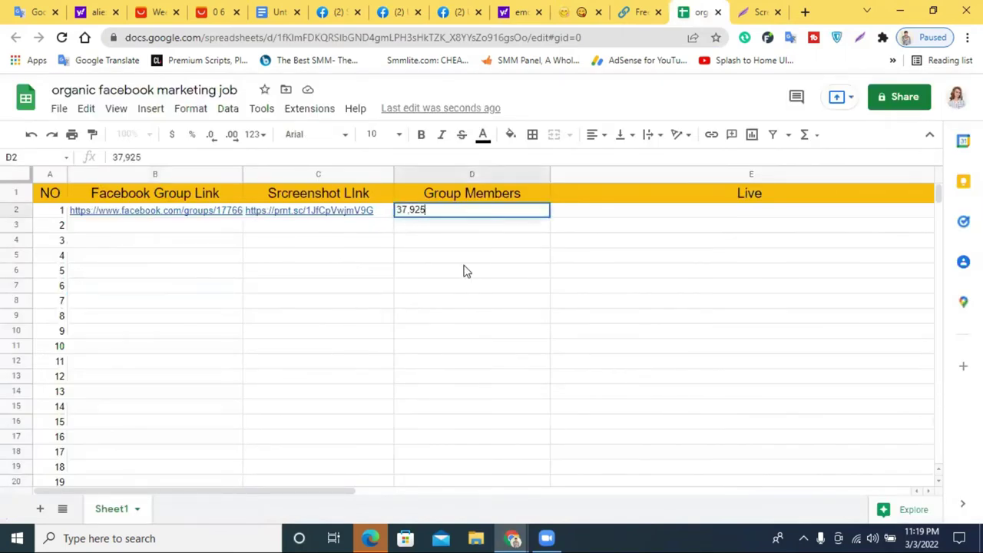
{"action": "left_click", "coordinate": [466, 270]}
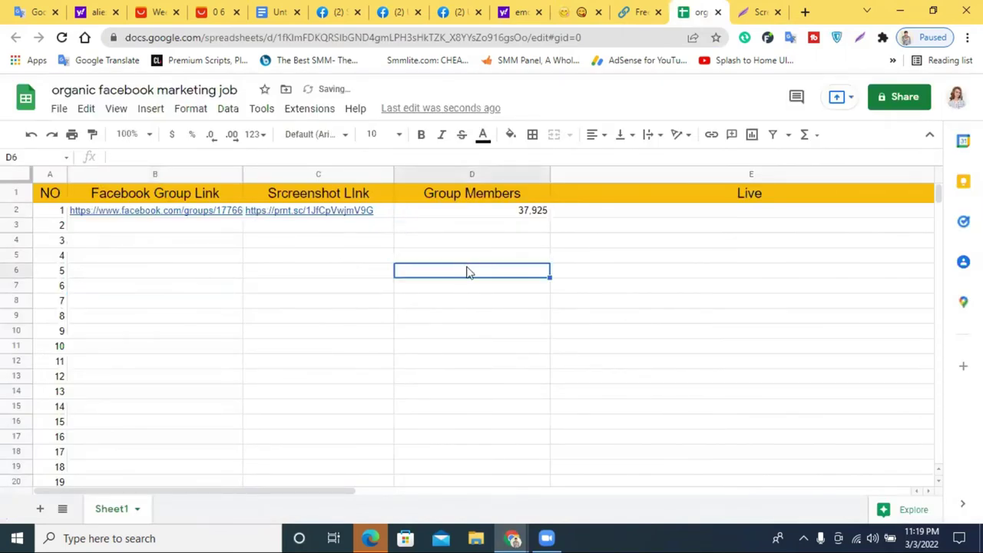
Step: Switch back to the USA Market Buy & Sell Facebook group and look through its Discussion feed for the own published post
{"action": "left_click", "coordinate": [468, 10]}
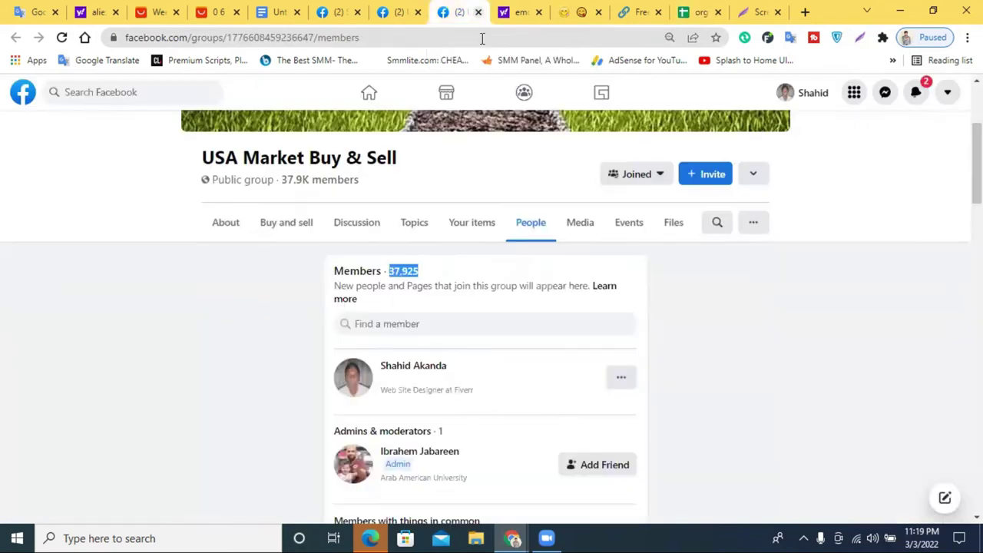
{"action": "left_click", "coordinate": [365, 227]}
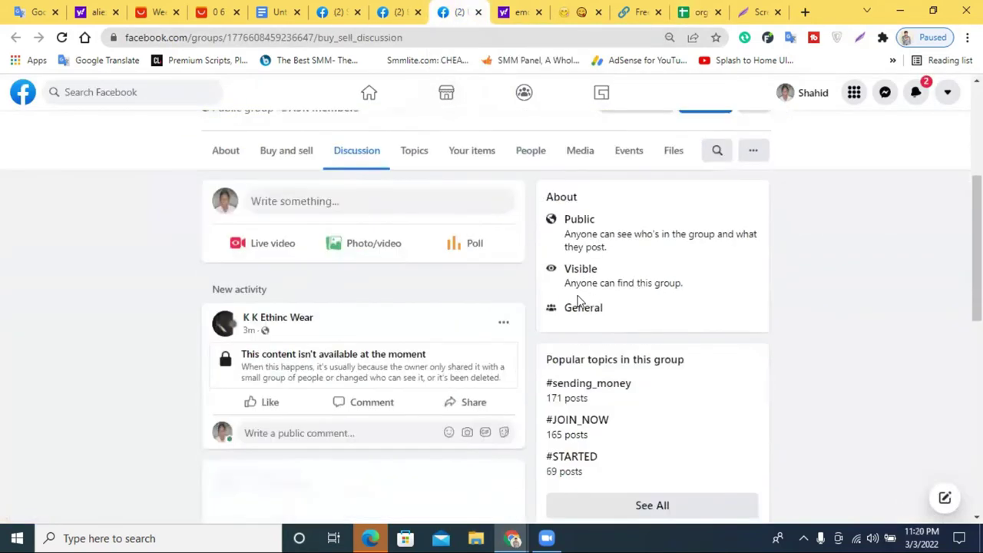
{"action": "scroll", "coordinate": [433, 303], "scroll_direction": "down", "scroll_amount": 3}
{"action": "scroll", "coordinate": [446, 304], "scroll_direction": "down", "scroll_amount": 5}
{"action": "scroll", "coordinate": [446, 305], "scroll_direction": "down", "scroll_amount": 5}
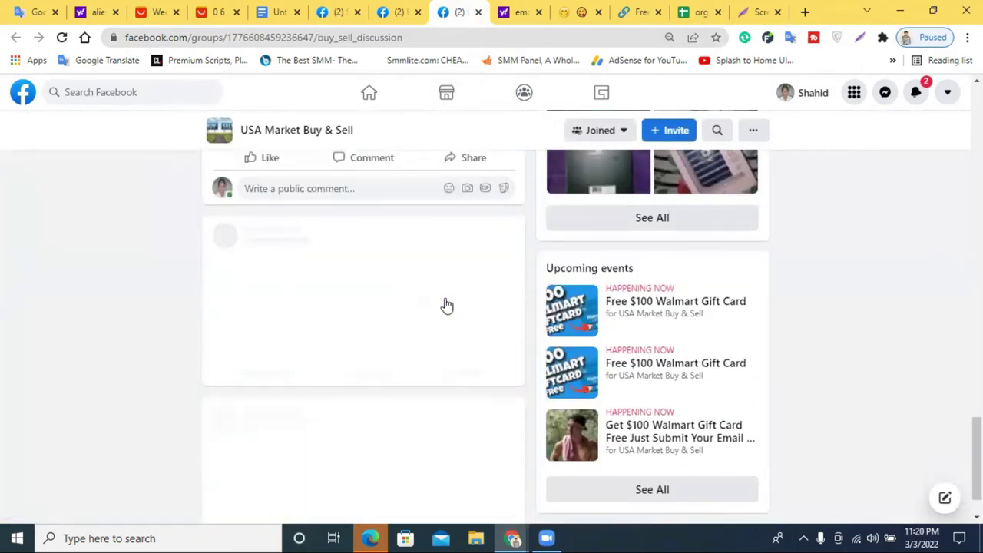
{"action": "scroll", "coordinate": [446, 305], "scroll_direction": "down", "scroll_amount": 3}
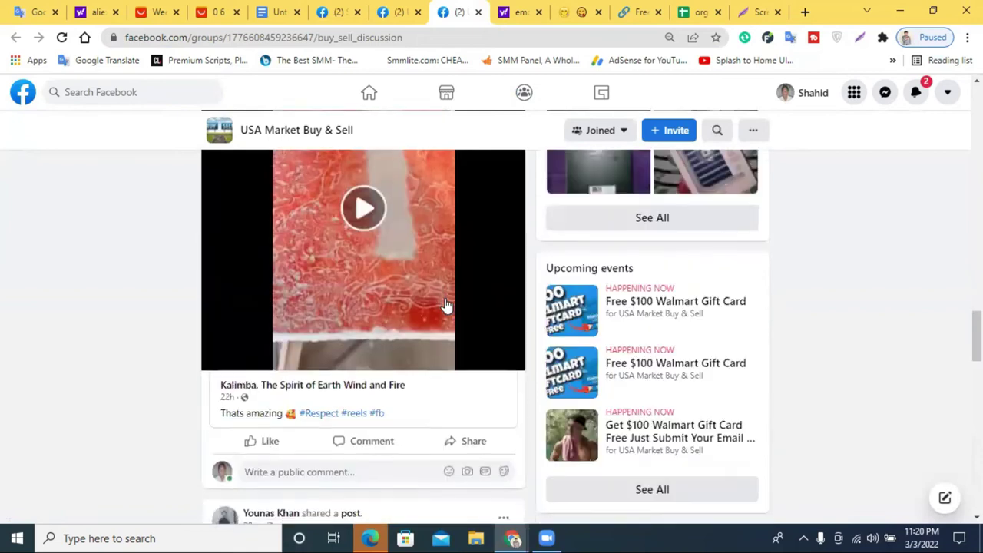
{"action": "scroll", "coordinate": [446, 305], "scroll_direction": "down", "scroll_amount": 3}
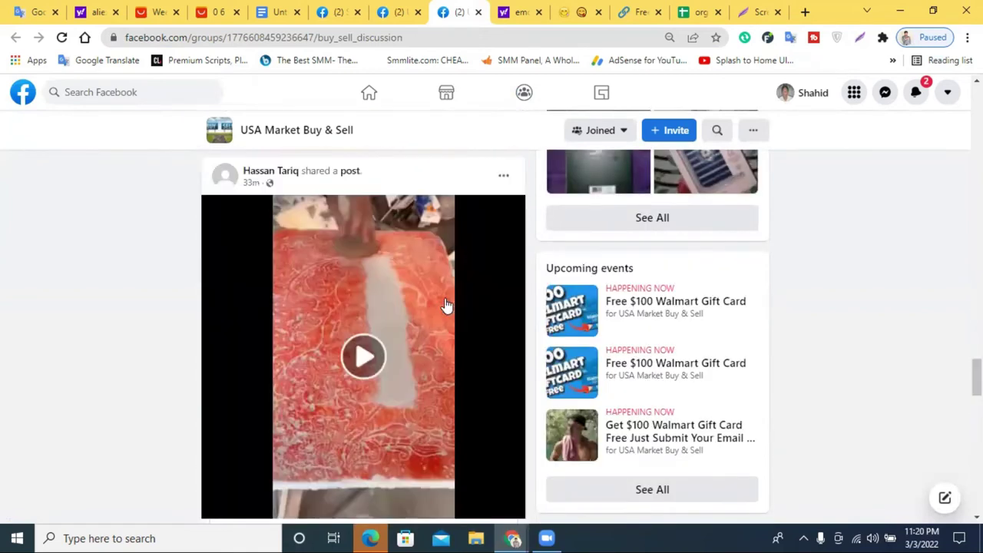
{"action": "scroll", "coordinate": [452, 304], "scroll_direction": "up", "scroll_amount": 5}
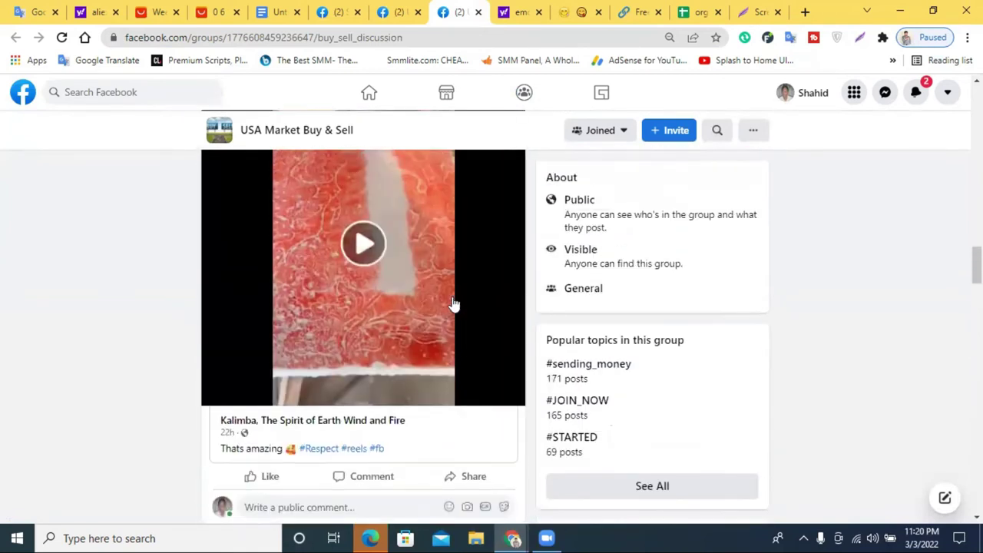
{"action": "scroll", "coordinate": [453, 303], "scroll_direction": "up", "scroll_amount": 10}
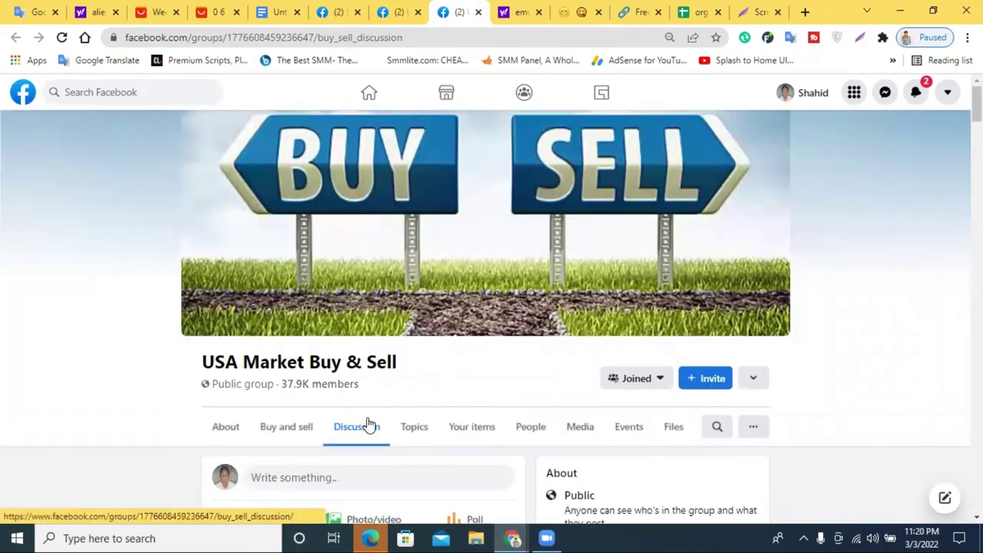
{"action": "scroll", "coordinate": [369, 425], "scroll_direction": "down", "scroll_amount": 15}
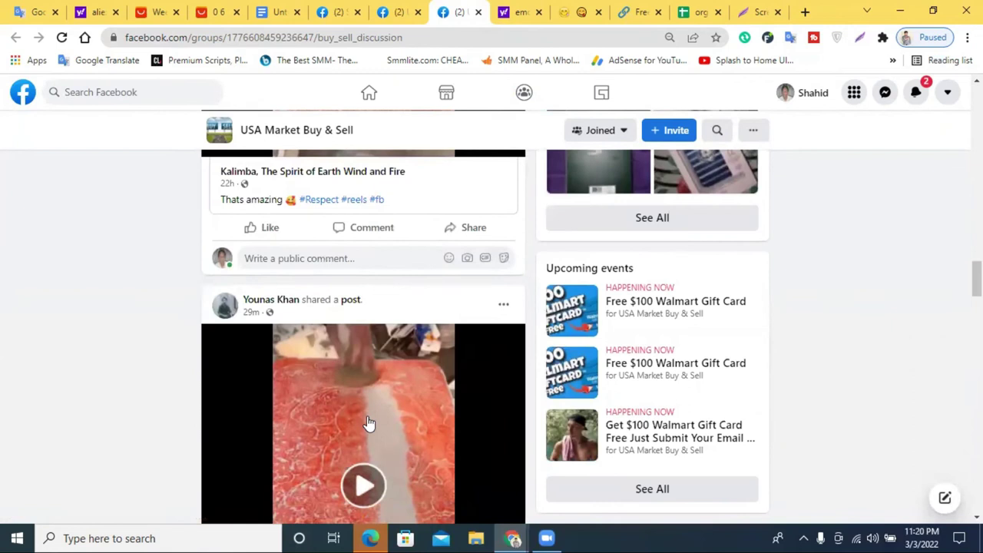
{"action": "scroll", "coordinate": [368, 425], "scroll_direction": "down", "scroll_amount": 15}
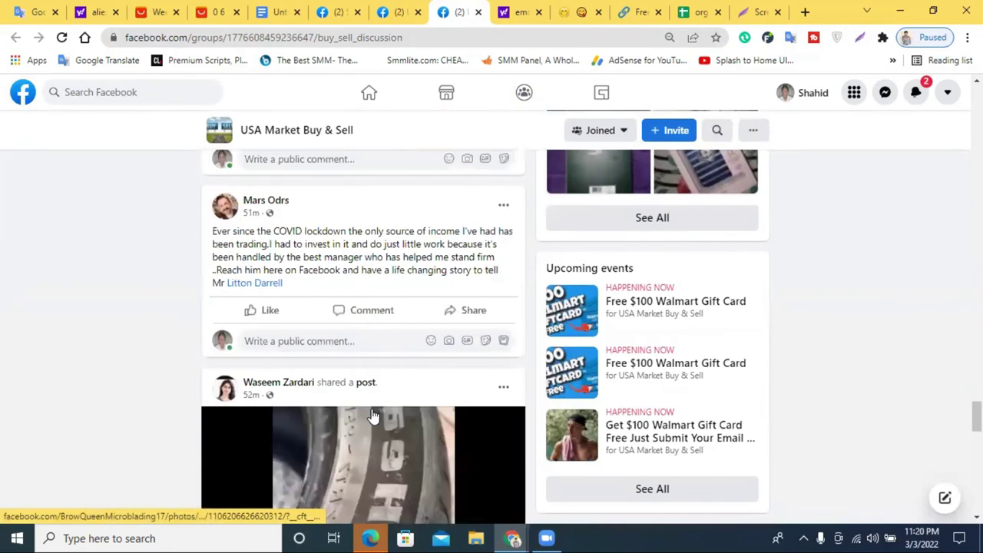
{"action": "scroll", "coordinate": [373, 416], "scroll_direction": "down", "scroll_amount": 15}
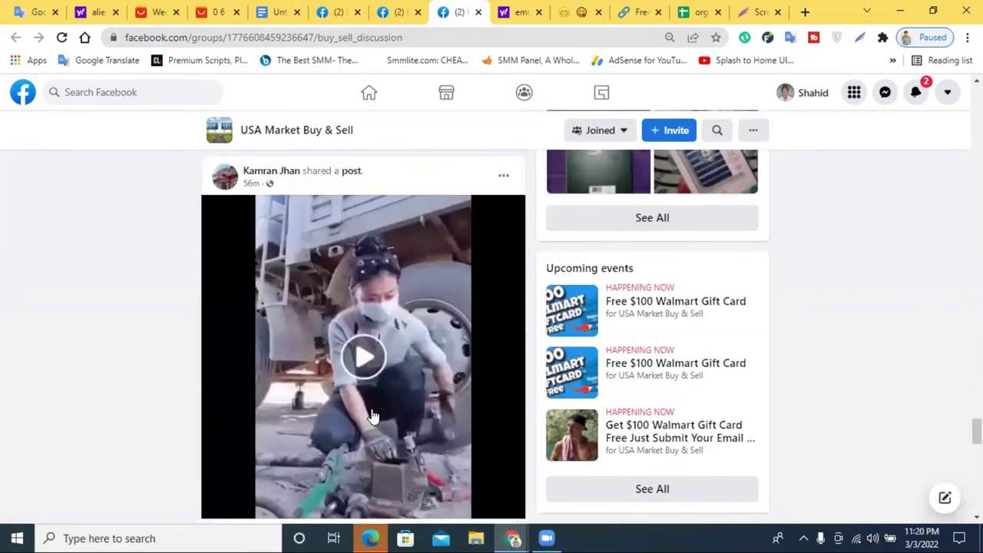
{"action": "scroll", "coordinate": [372, 416], "scroll_direction": "down", "scroll_amount": 15}
{"action": "scroll", "coordinate": [372, 416], "scroll_direction": "down", "scroll_amount": 10}
{"action": "scroll", "coordinate": [373, 416], "scroll_direction": "down", "scroll_amount": 10}
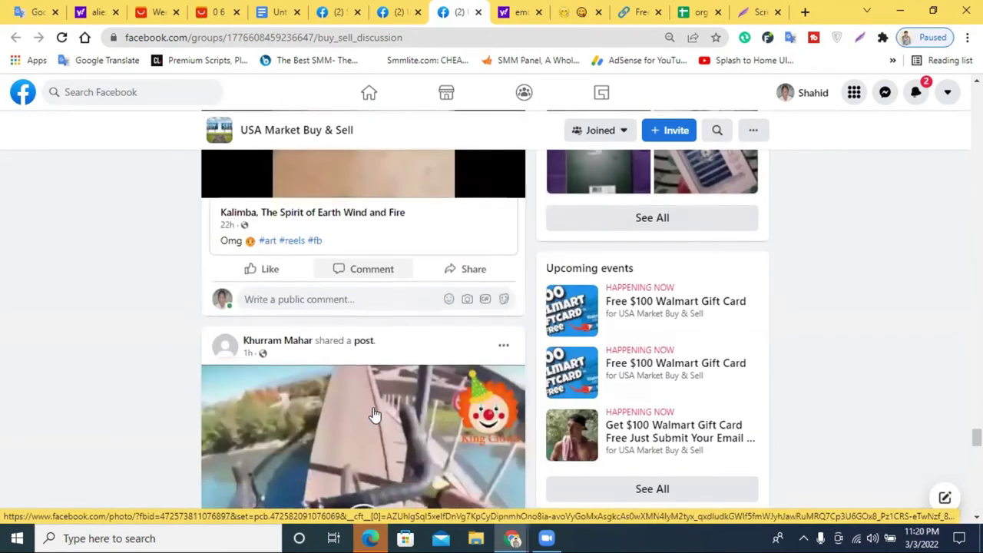
{"action": "scroll", "coordinate": [373, 415], "scroll_direction": "down", "scroll_amount": 10}
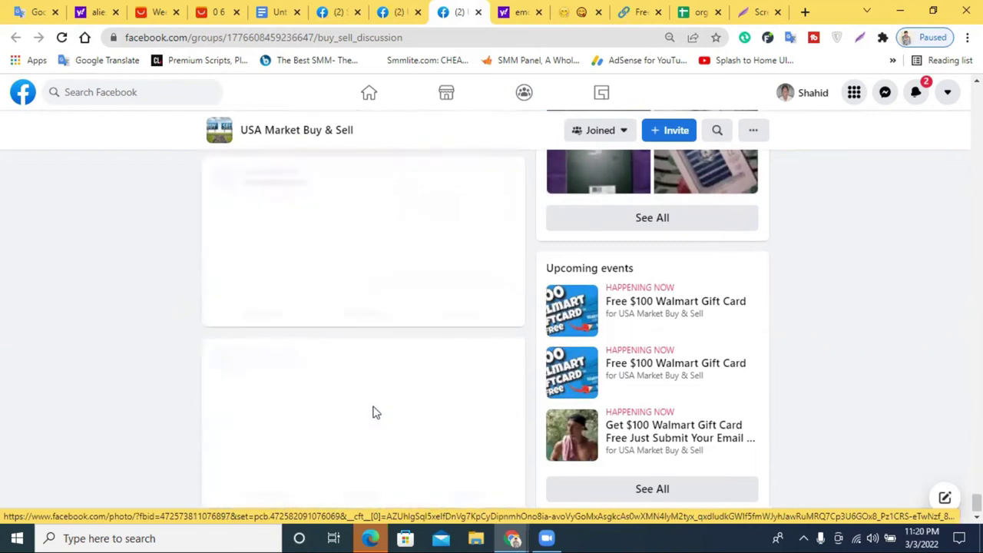
{"action": "scroll", "coordinate": [375, 414], "scroll_direction": "down", "scroll_amount": 8}
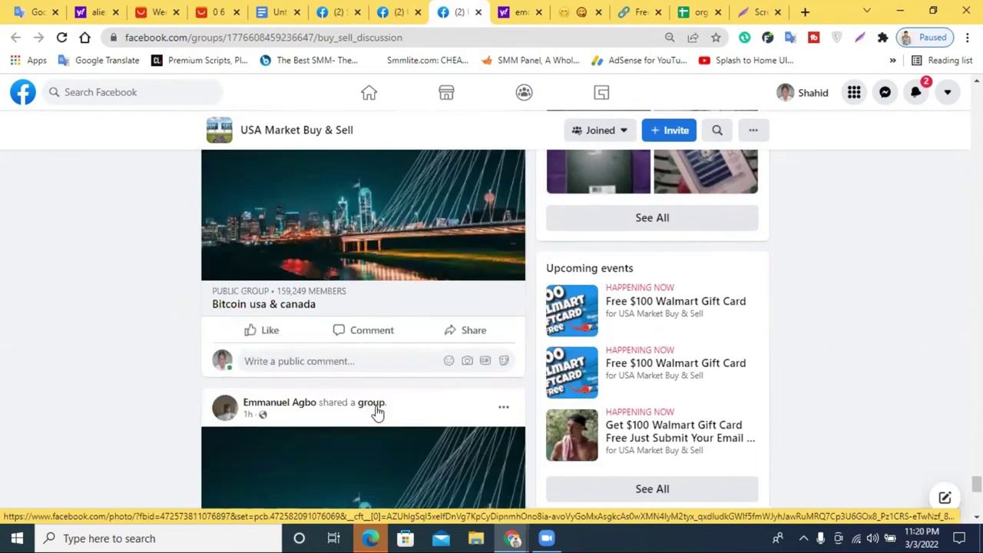
{"action": "scroll", "coordinate": [376, 413], "scroll_direction": "down", "scroll_amount": 5}
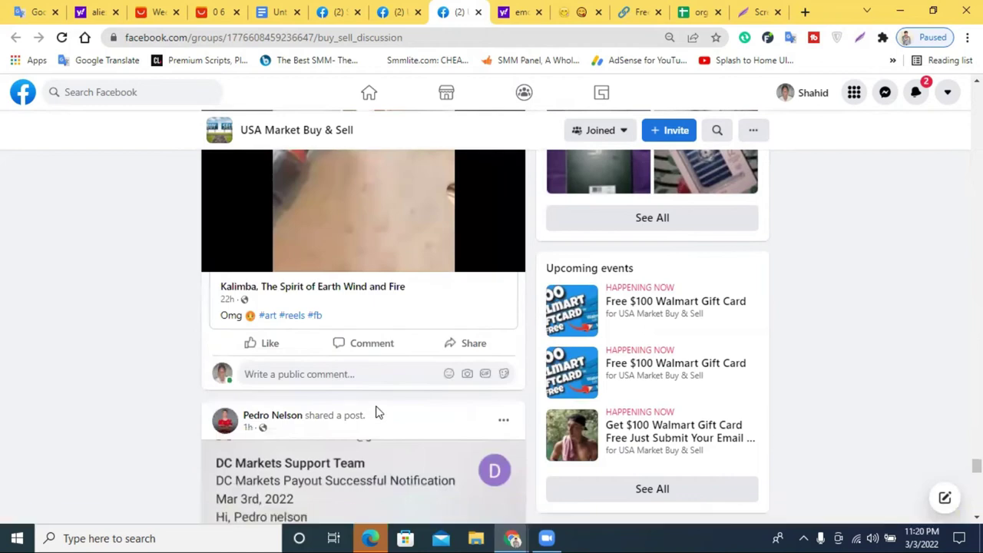
{"action": "scroll", "coordinate": [376, 411], "scroll_direction": "down", "scroll_amount": 3}
{"action": "scroll", "coordinate": [364, 337], "scroll_direction": "down", "scroll_amount": 5}
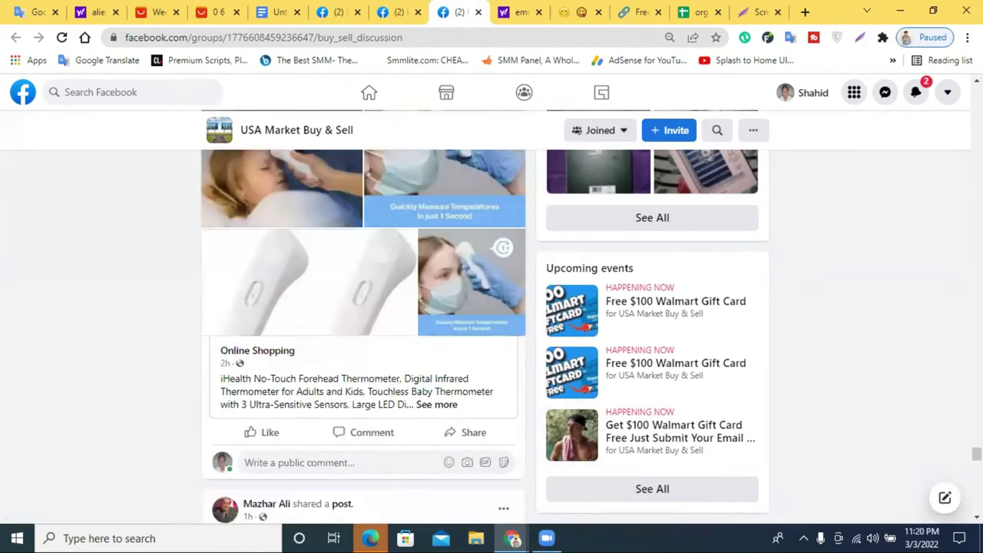
{"action": "scroll", "coordinate": [364, 337], "scroll_direction": "up", "scroll_amount": 15}
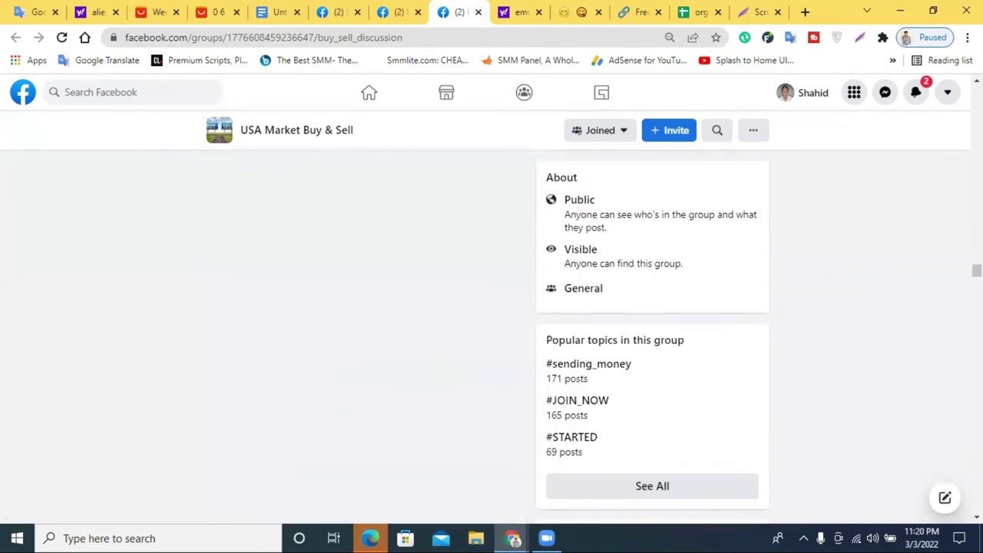
{"action": "scroll", "coordinate": [364, 269], "scroll_direction": "up", "scroll_amount": 5}
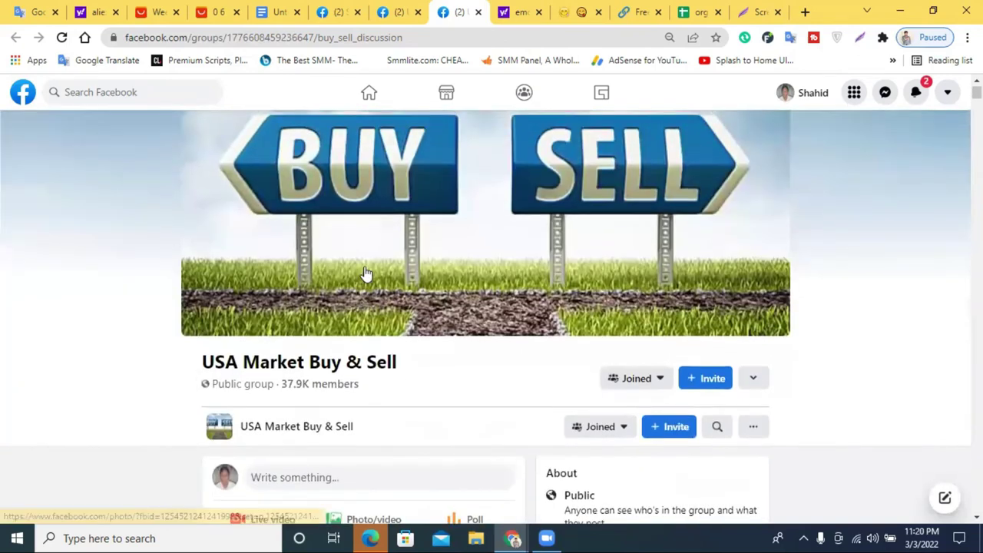
{"action": "scroll", "coordinate": [384, 419], "scroll_direction": "down", "scroll_amount": 3}
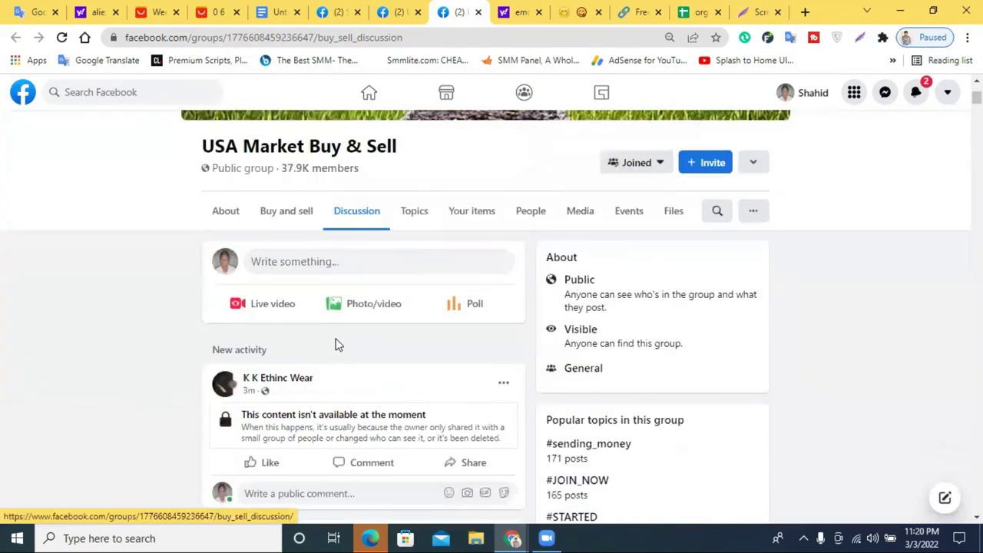
Step: Open the Baby Potty listing from the group's Your items page, review its details, and close it
{"action": "left_click", "coordinate": [358, 217]}
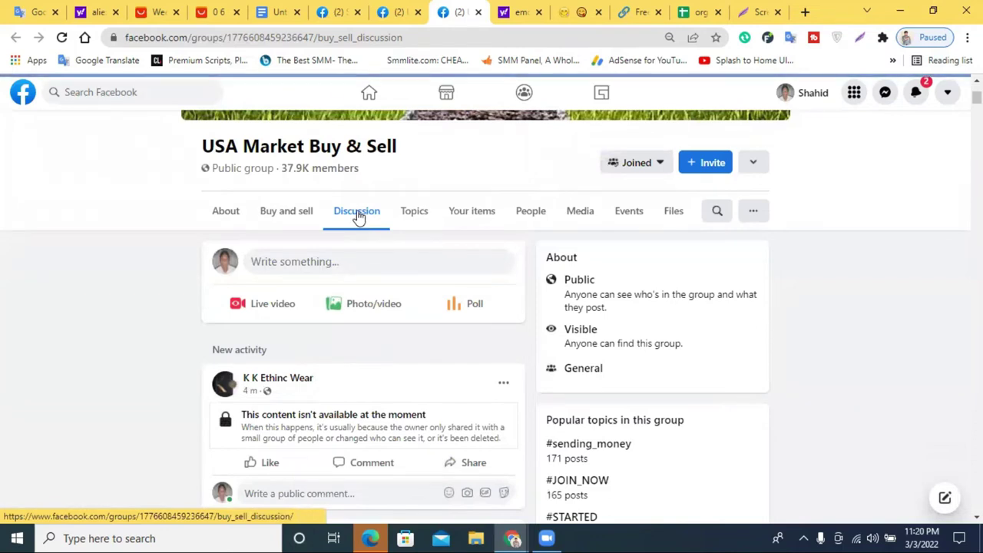
{"action": "left_click", "coordinate": [474, 219]}
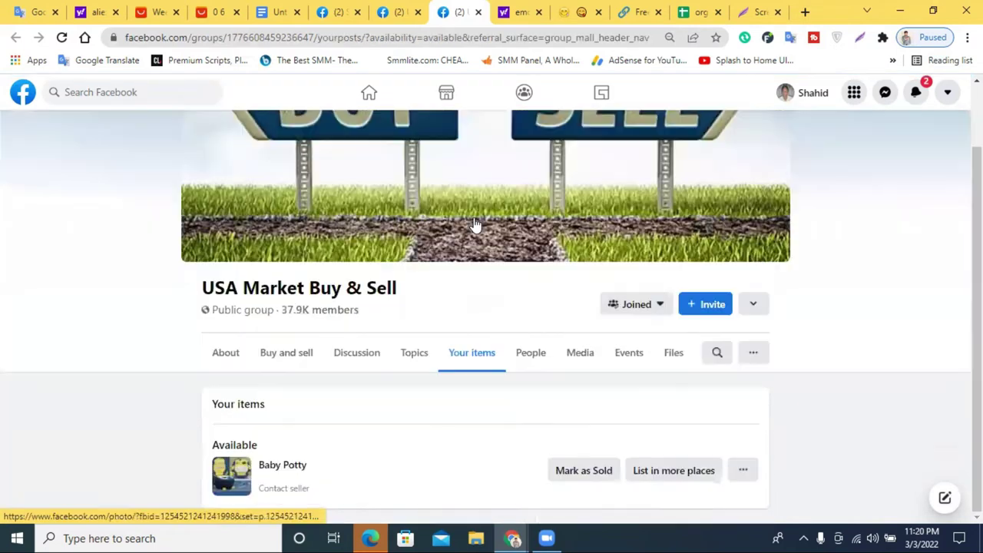
{"action": "left_click", "coordinate": [278, 467]}
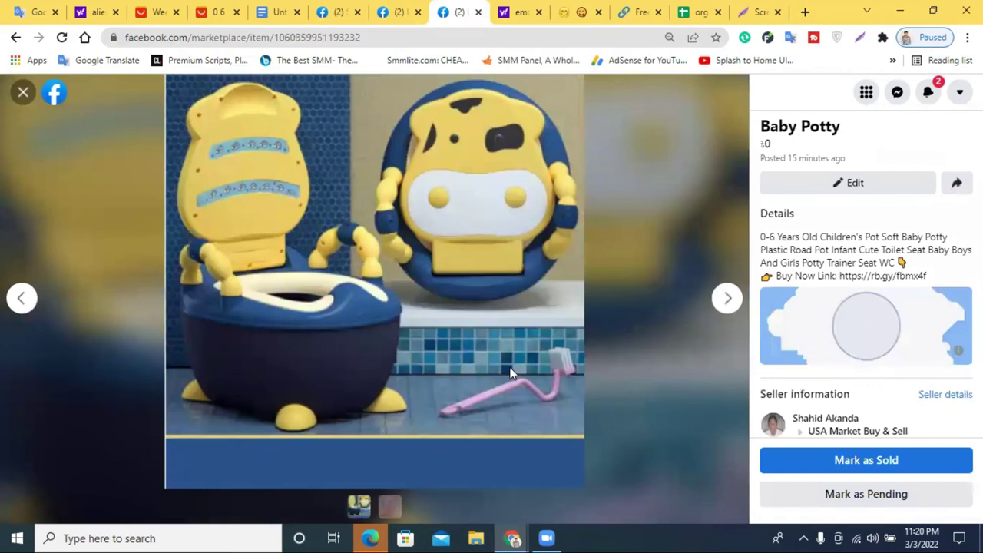
{"action": "scroll", "coordinate": [841, 358], "scroll_direction": "down", "scroll_amount": 1}
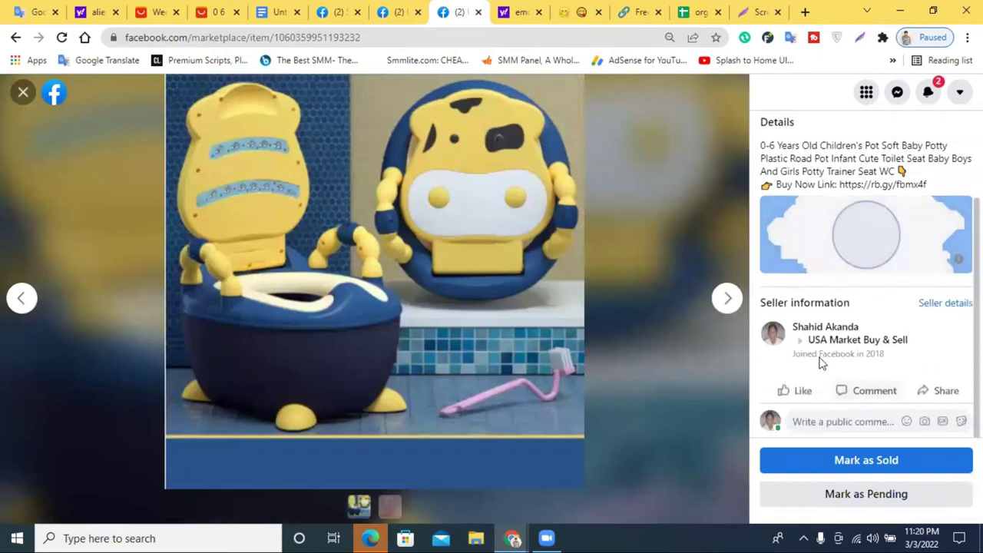
{"action": "left_click", "coordinate": [24, 93]}
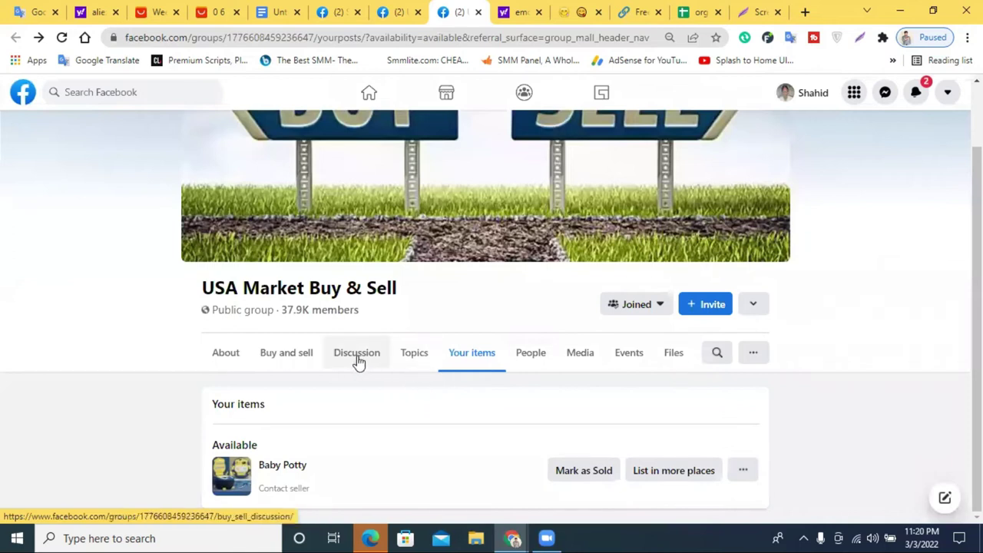
Step: Reopen the Baby Potty listing and examine its posting time, description and seller information
{"action": "left_click", "coordinate": [280, 471]}
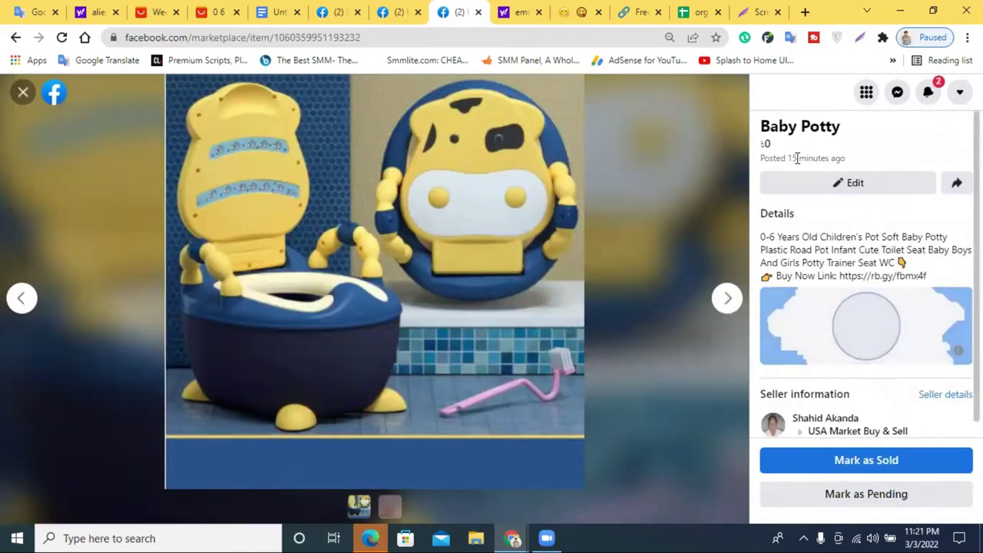
{"action": "double_click", "coordinate": [799, 158]}
{"action": "right_click", "coordinate": [801, 160]}
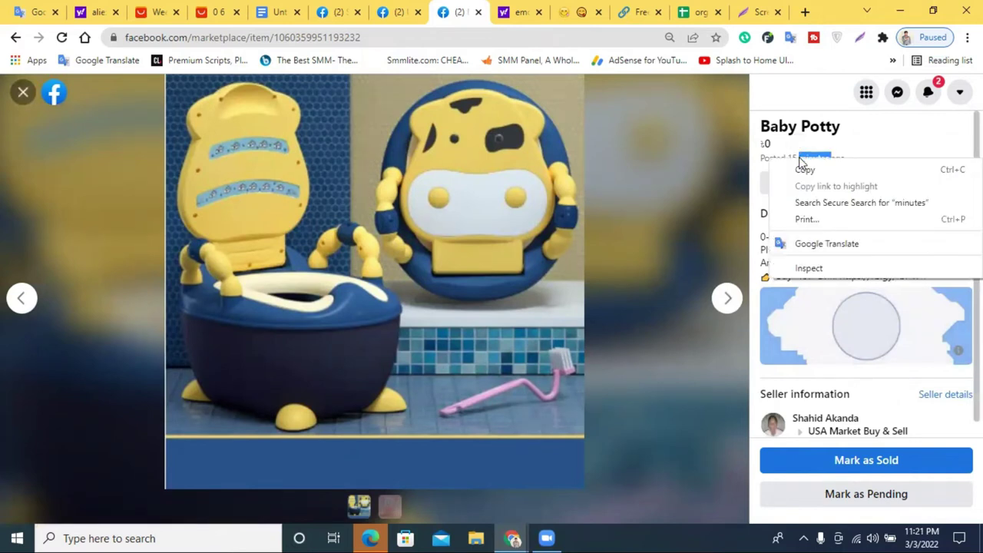
{"action": "left_click", "coordinate": [913, 147]}
{"action": "scroll", "coordinate": [870, 392], "scroll_direction": "down", "scroll_amount": 1}
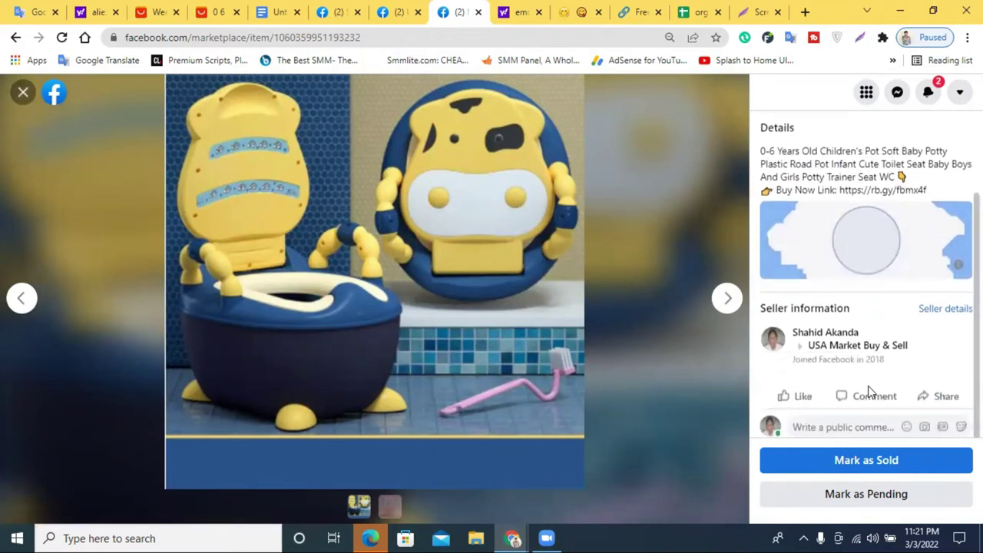
Step: Mark the Baby Potty listing as sold and return to the group's Your items page
{"action": "left_click", "coordinate": [871, 460]}
{"action": "left_click", "coordinate": [603, 169]}
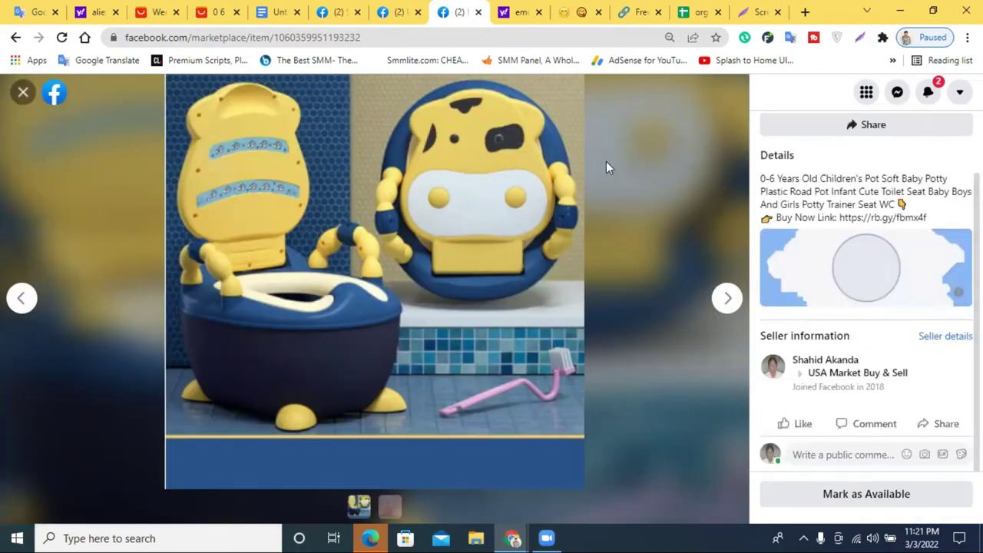
{"action": "left_click", "coordinate": [19, 93]}
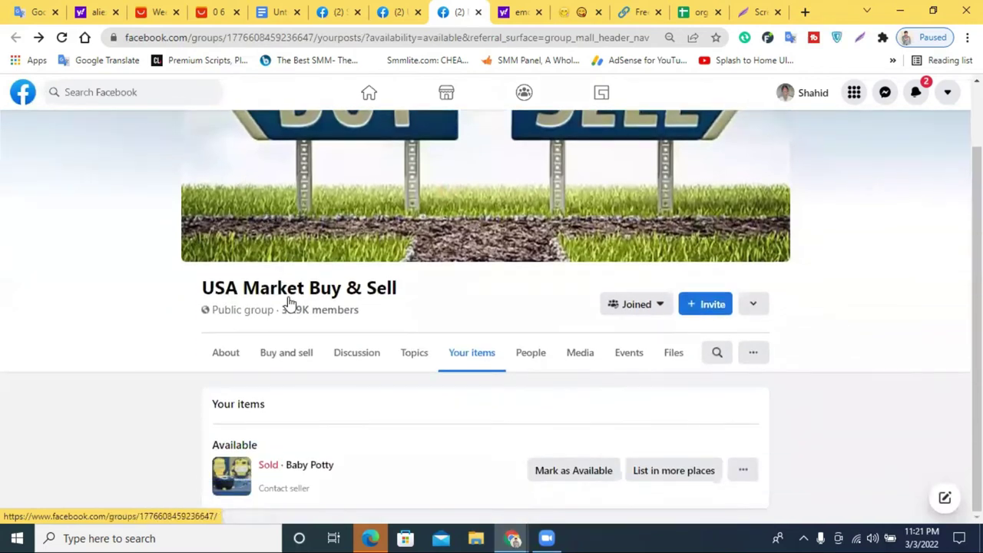
Step: Open the USA Market Buy & Sell group's Discussion feed and copy the link address of the Auto Sprinkler System post
{"action": "left_click", "coordinate": [363, 356]}
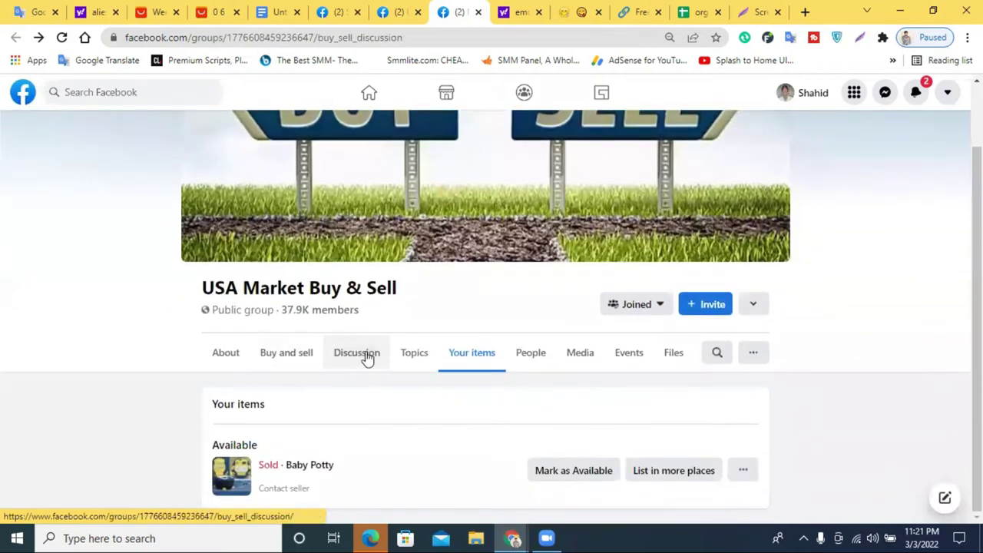
{"action": "scroll", "coordinate": [434, 355], "scroll_direction": "down", "scroll_amount": 4}
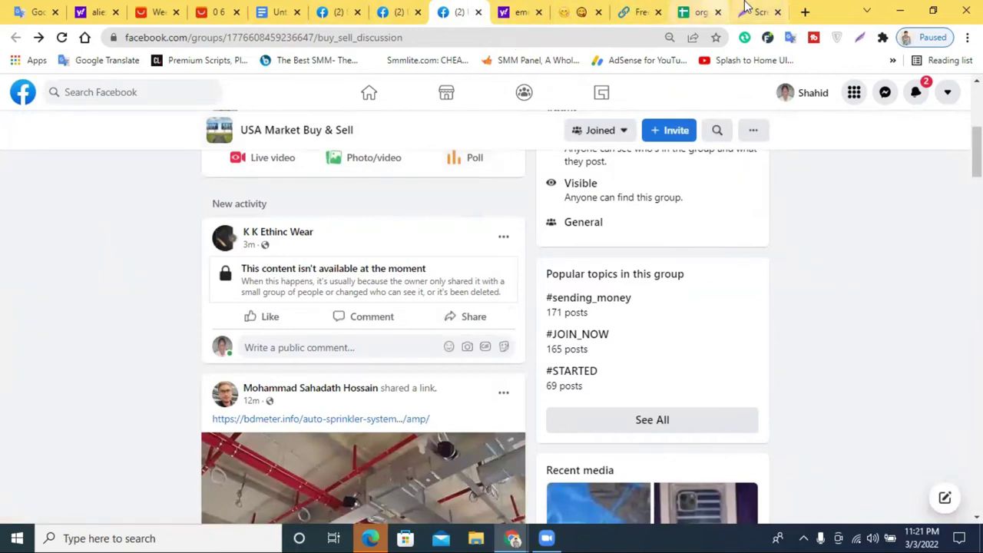
{"action": "scroll", "coordinate": [254, 251], "scroll_direction": "up", "scroll_amount": 1}
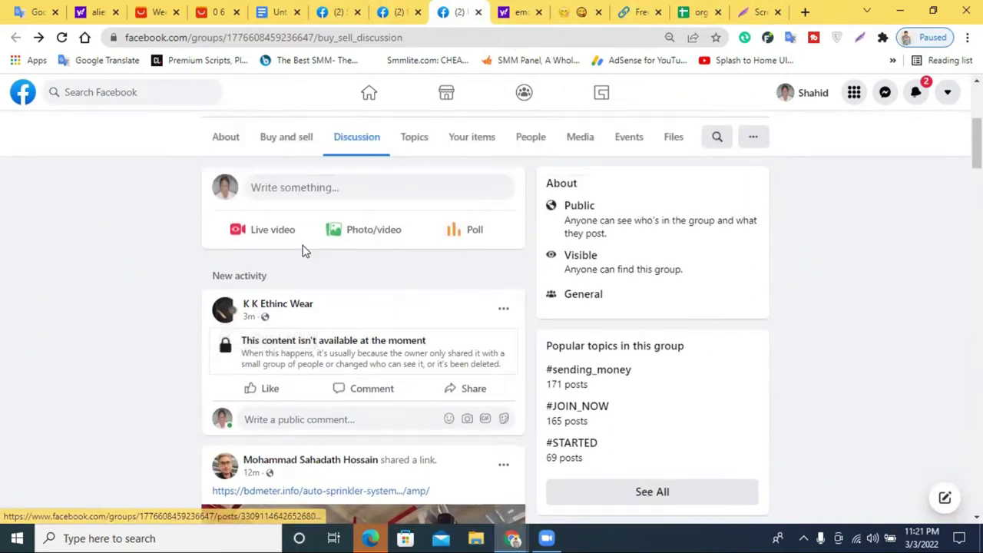
{"action": "scroll", "coordinate": [303, 248], "scroll_direction": "down", "scroll_amount": 2}
{"action": "scroll", "coordinate": [265, 330], "scroll_direction": "down", "scroll_amount": 2}
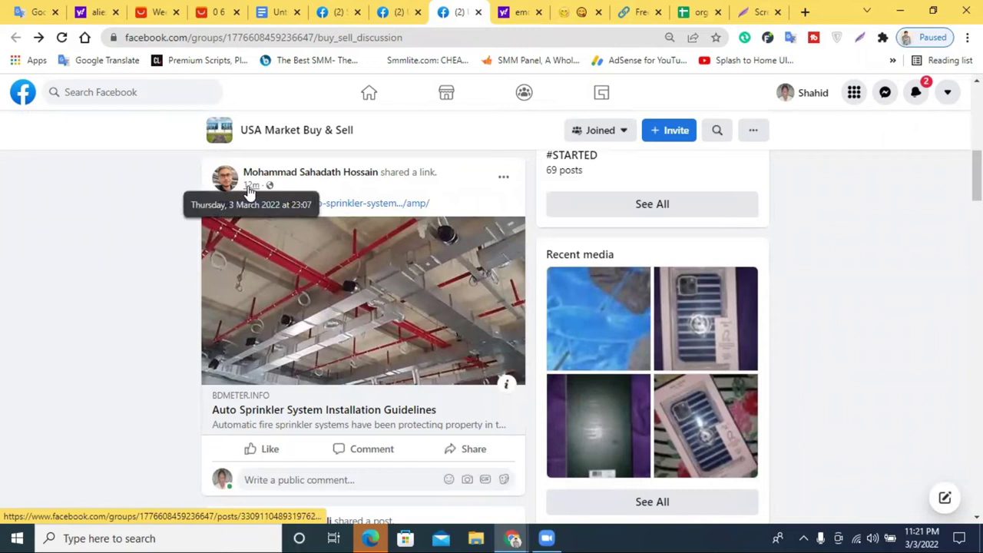
{"action": "right_click", "coordinate": [248, 188]}
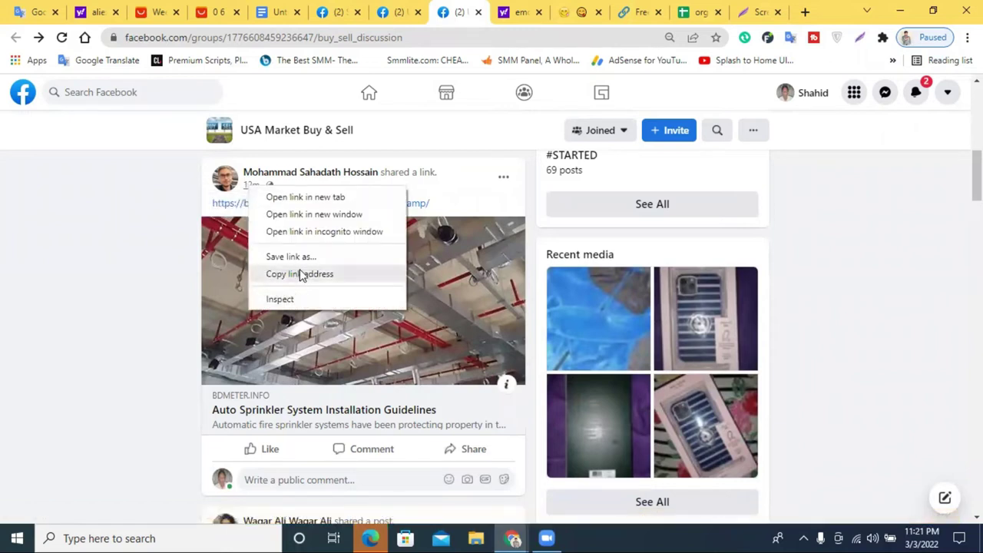
{"action": "left_click", "coordinate": [330, 275]}
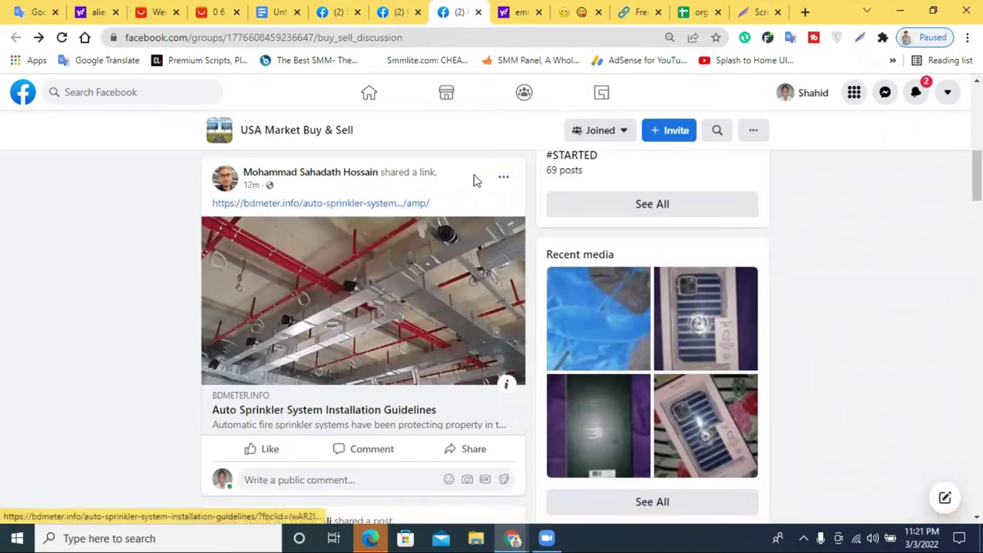
{"action": "right_click", "coordinate": [246, 188]}
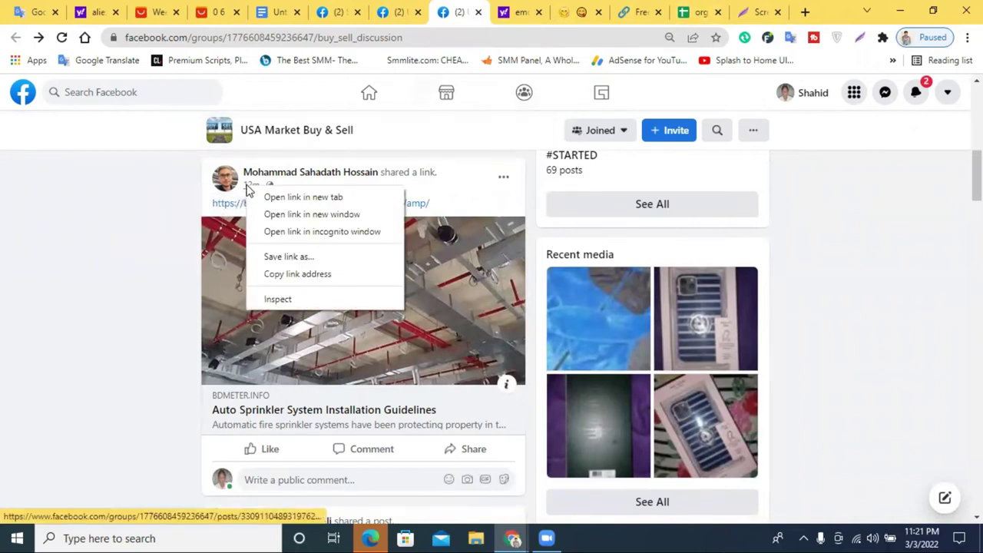
{"action": "left_click", "coordinate": [352, 275]}
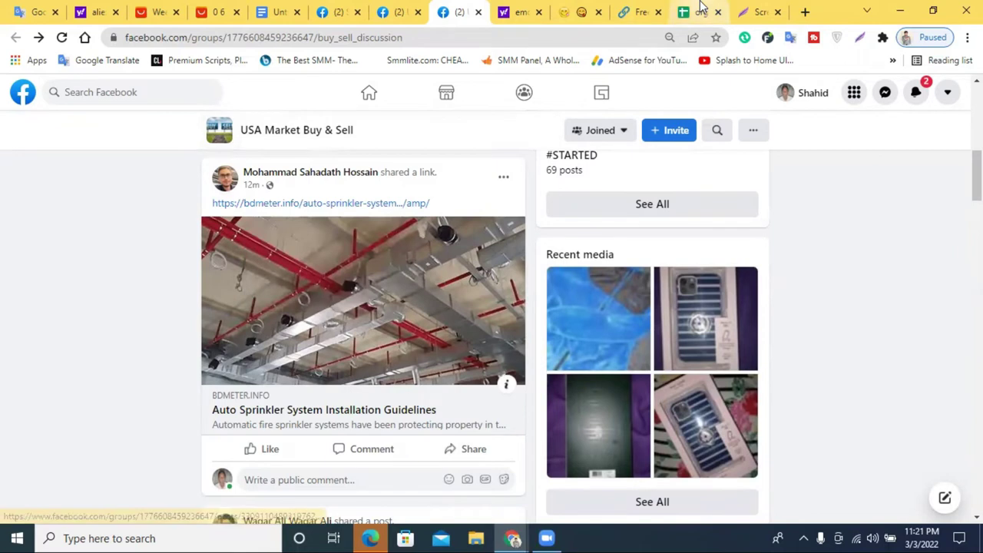
Step: Switch to the report spreadsheet and paste the copied post link into cell E2 under Live
{"action": "left_click", "coordinate": [695, 11]}
{"action": "double_click", "coordinate": [597, 212]}
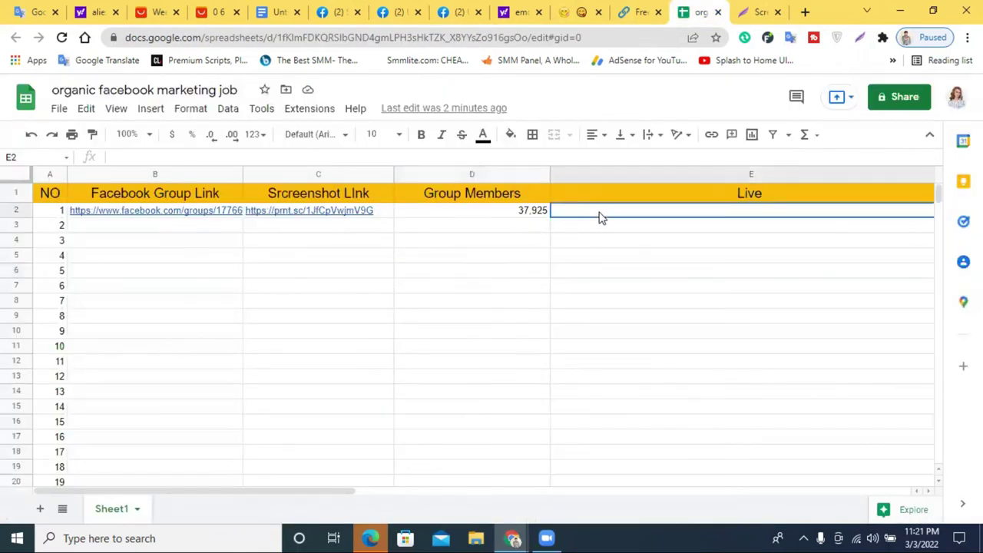
{"action": "key", "text": "ctrl+v"}
{"action": "left_click", "coordinate": [586, 337]}
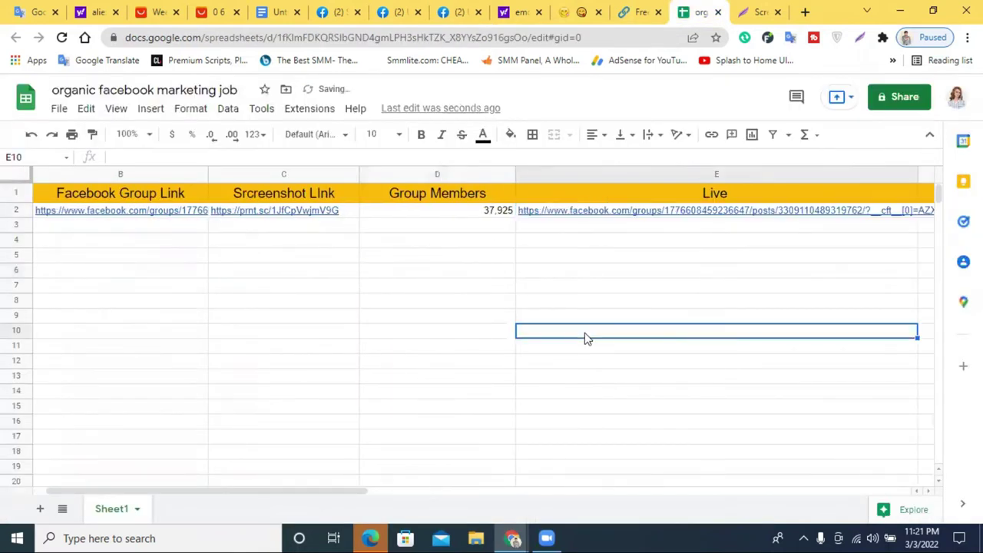
Step: Clear the pasted post link from cell E2
{"action": "left_click", "coordinate": [613, 215]}
{"action": "double_click", "coordinate": [613, 213]}
{"action": "key", "text": "ctrl+a"}
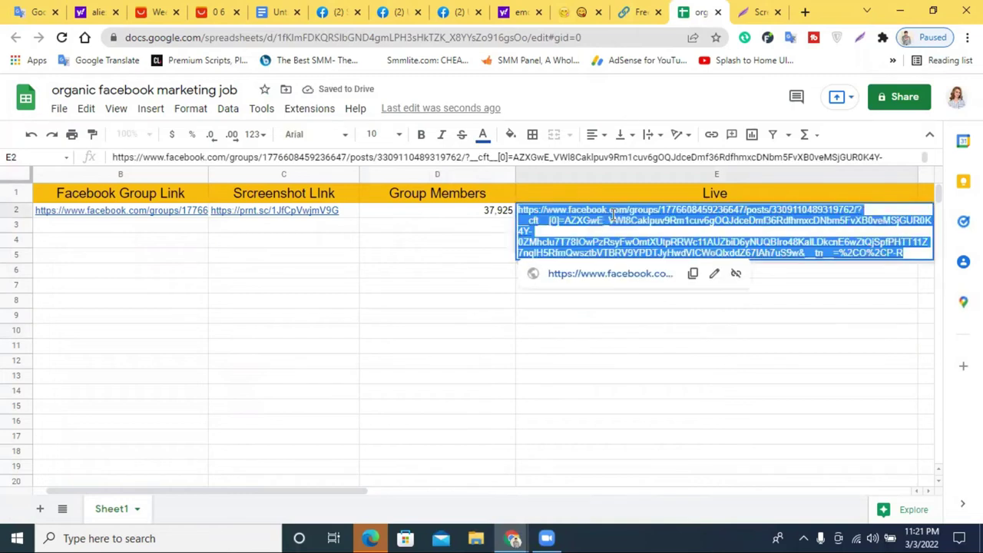
{"action": "key", "text": "BackSpace"}
Step: Close the duplicate USA Market Buy & Sell page and open the list of shares for the baby potty post on the profile
{"action": "left_click", "coordinate": [398, 9]}
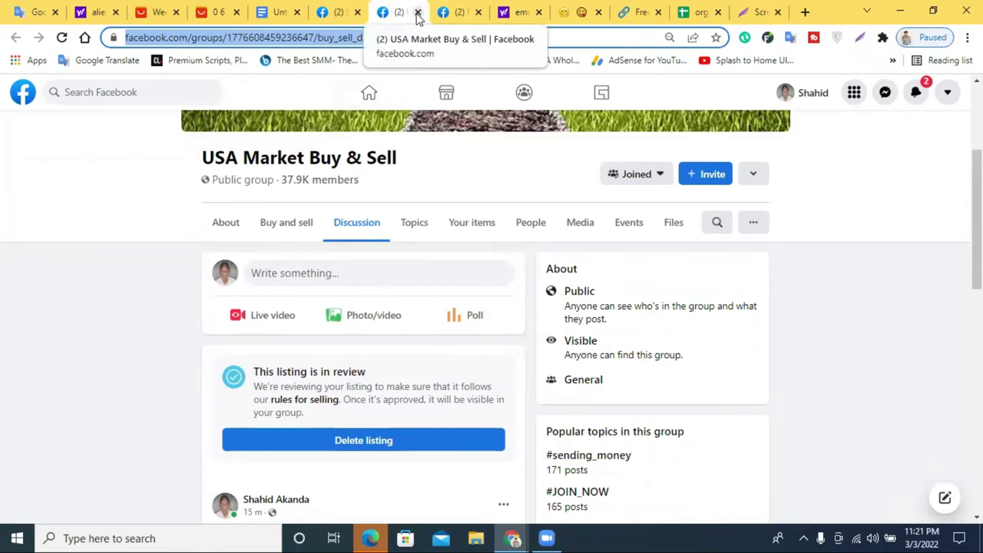
{"action": "left_click", "coordinate": [418, 13]}
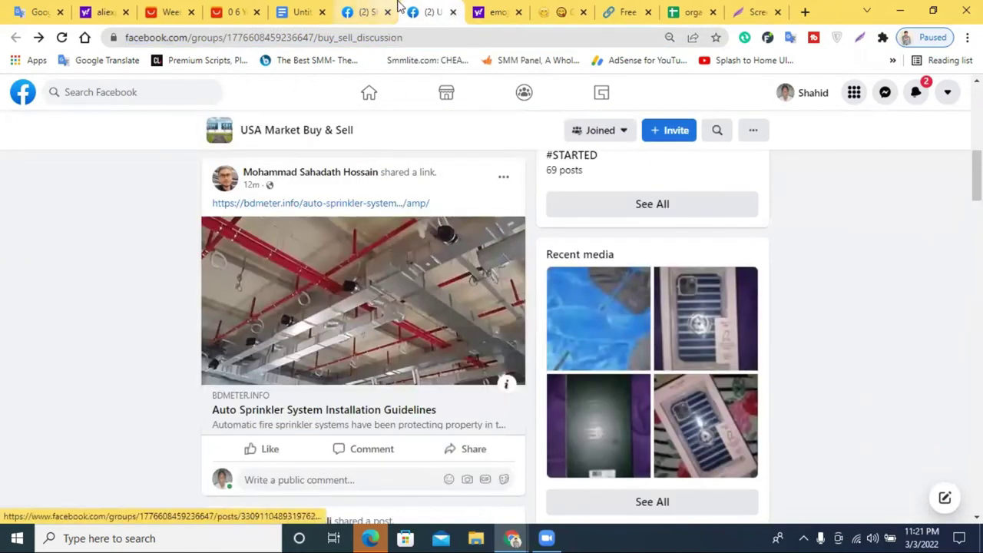
{"action": "left_click", "coordinate": [361, 12]}
{"action": "scroll", "coordinate": [672, 320], "scroll_direction": "down", "scroll_amount": 8}
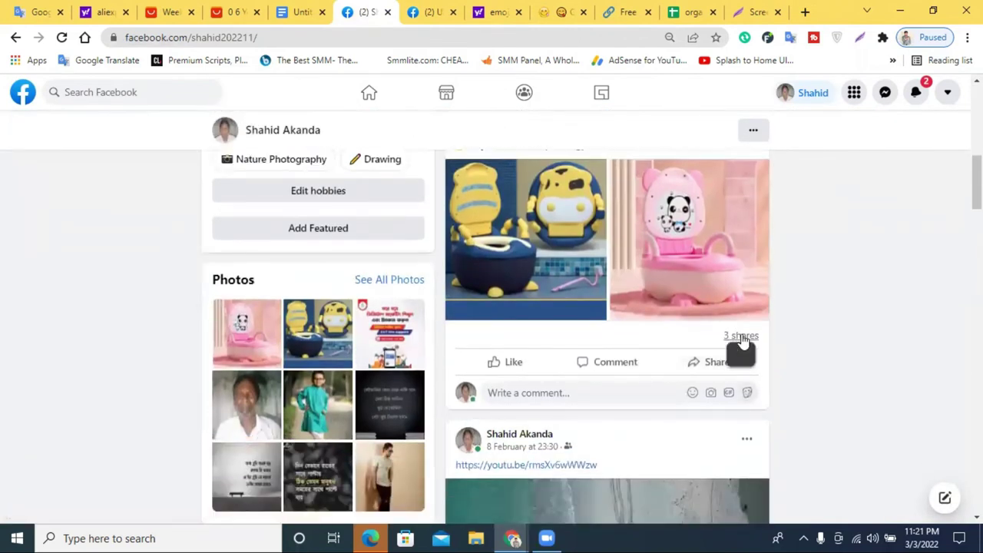
{"action": "left_click", "coordinate": [742, 336]}
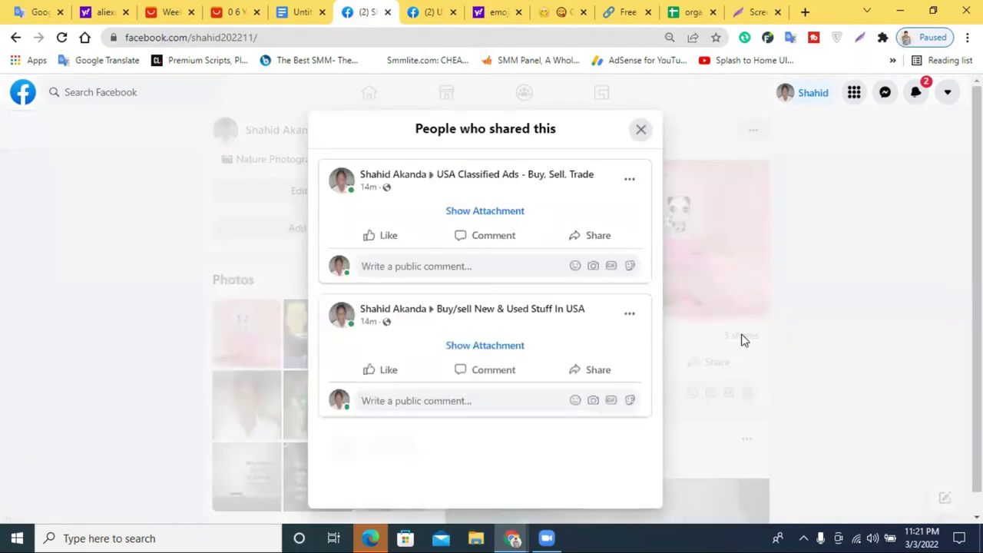
Step: Expand the share made to USA Classified Ads - Buy, Sell, Trade, open it in a new tab, and review the post
{"action": "left_click", "coordinate": [496, 215]}
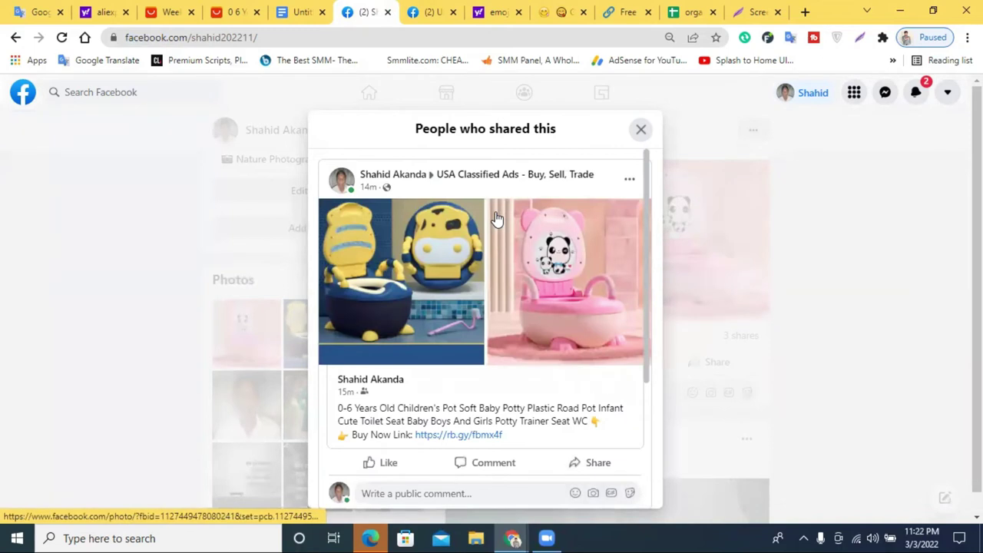
{"action": "scroll", "coordinate": [497, 219], "scroll_direction": "down", "scroll_amount": 1}
{"action": "scroll", "coordinate": [497, 219], "scroll_direction": "up", "scroll_amount": 1}
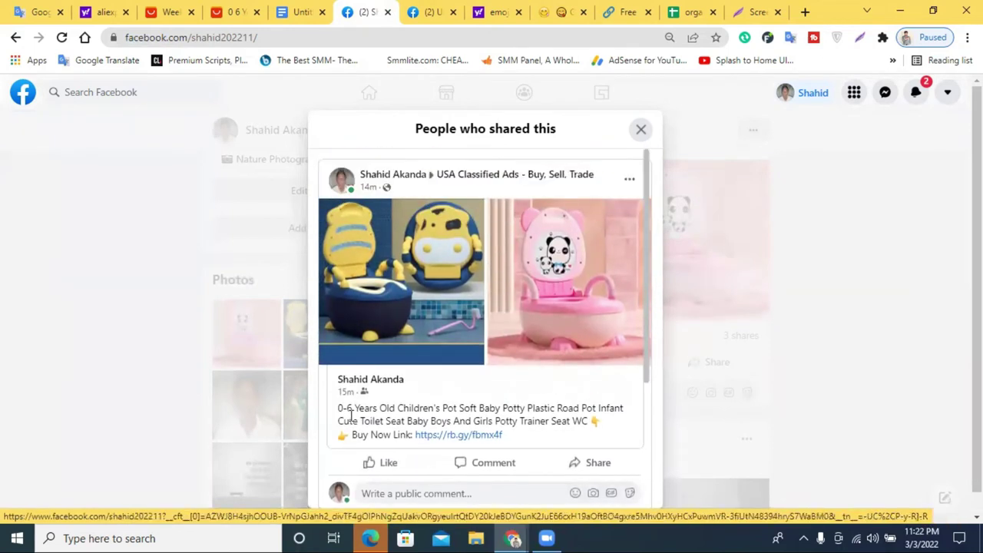
{"action": "right_click", "coordinate": [366, 192]}
{"action": "left_click", "coordinate": [393, 199]}
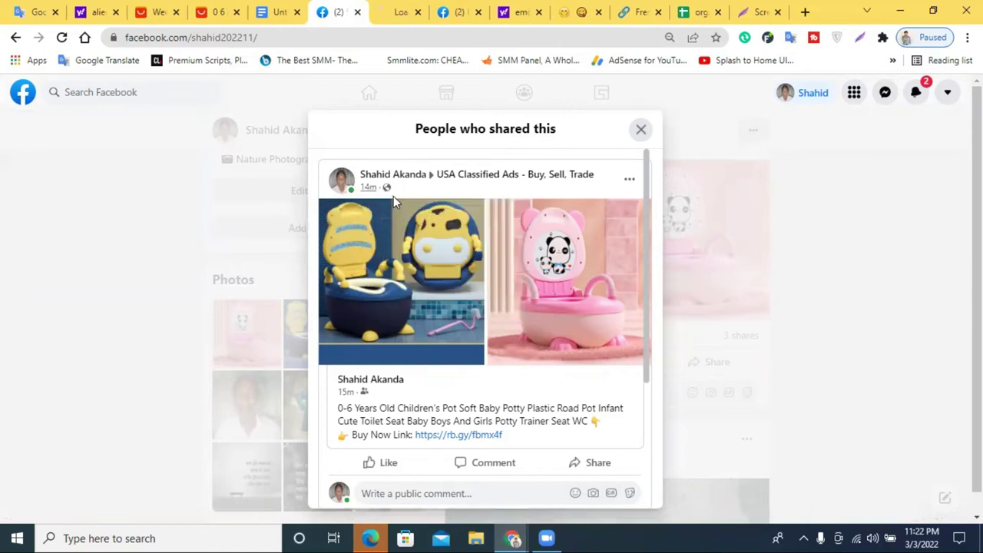
{"action": "left_click", "coordinate": [398, 7]}
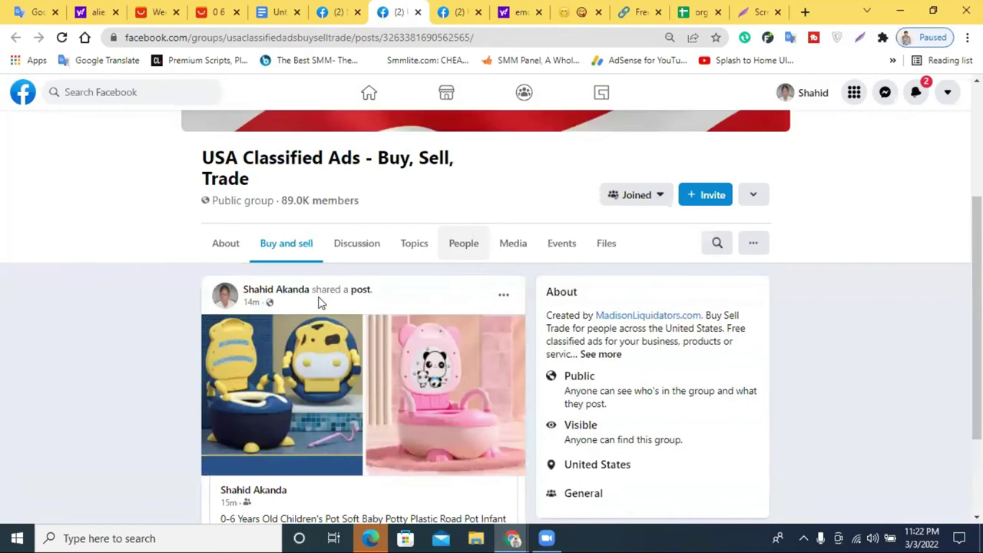
{"action": "scroll", "coordinate": [253, 346], "scroll_direction": "down", "scroll_amount": 2}
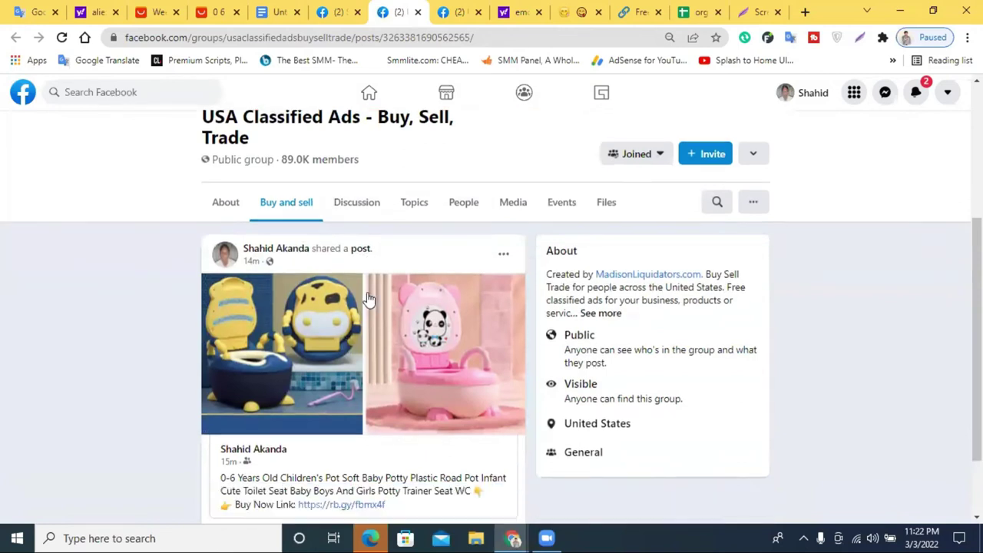
{"action": "scroll", "coordinate": [369, 300], "scroll_direction": "up", "scroll_amount": 1}
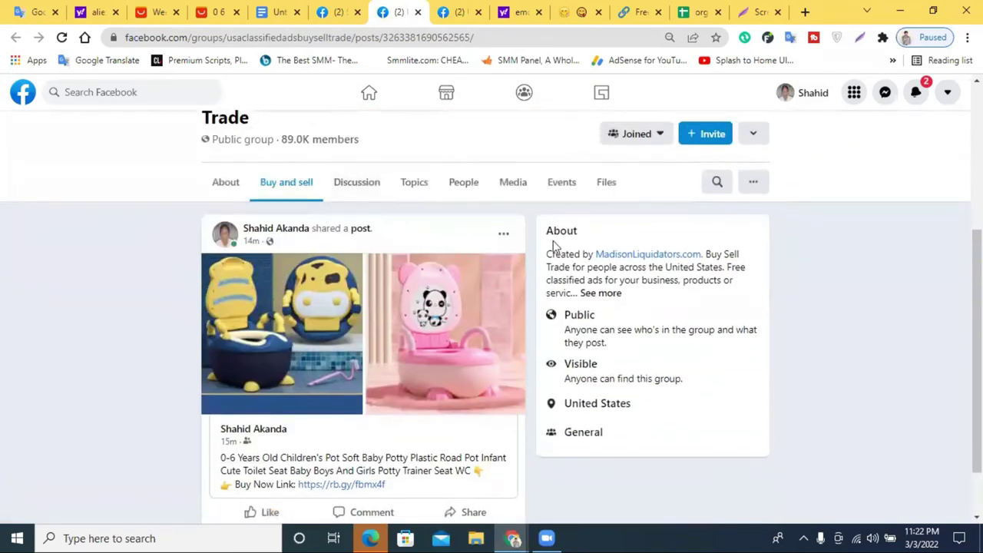
Step: Copy the link address of the USA Classified Ads post and paste it into cell E2 under Live in the report spreadsheet
{"action": "right_click", "coordinate": [255, 242]}
{"action": "left_click", "coordinate": [306, 332]}
{"action": "left_click", "coordinate": [697, 12]}
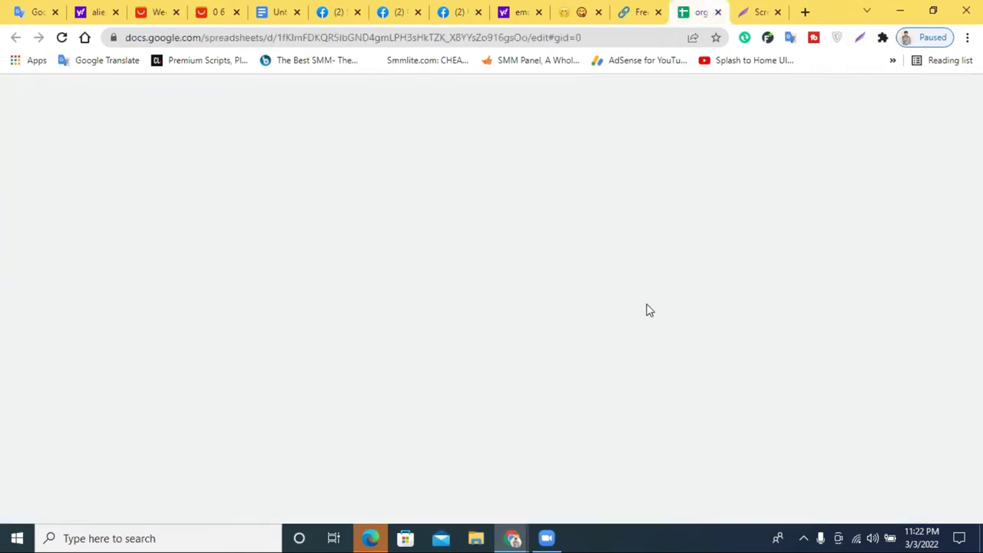
{"action": "key", "text": "ctrl+v"}
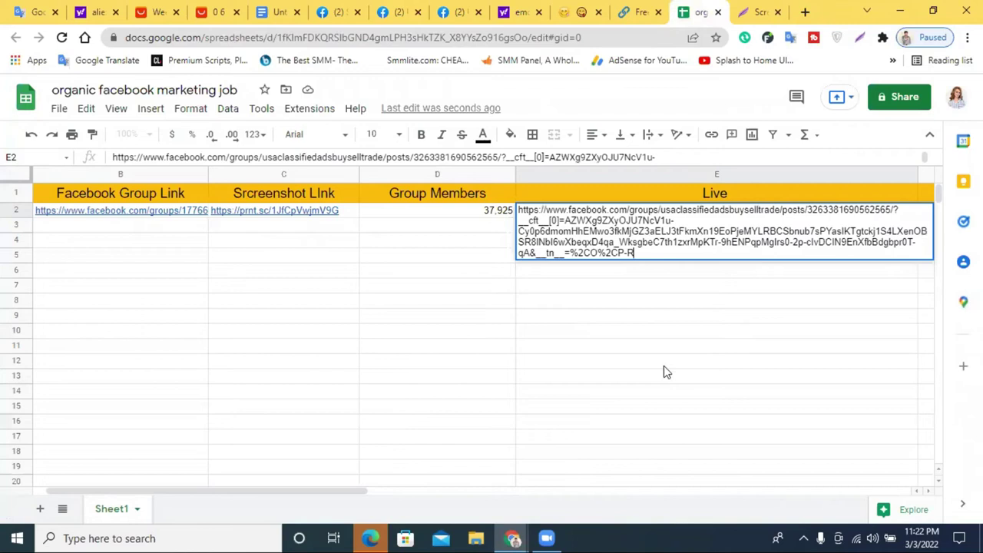
{"action": "left_click", "coordinate": [676, 378]}
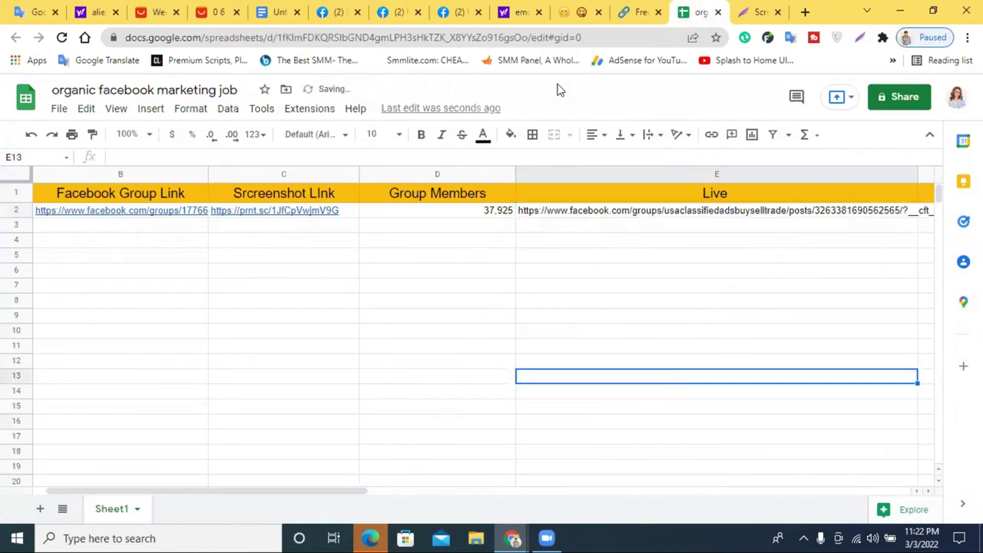
Step: Open the baby potty share in the Buy/sell New & Used Stuff In USA group, checking the USA Classified Ads group page as well
{"action": "left_click", "coordinate": [399, 12]}
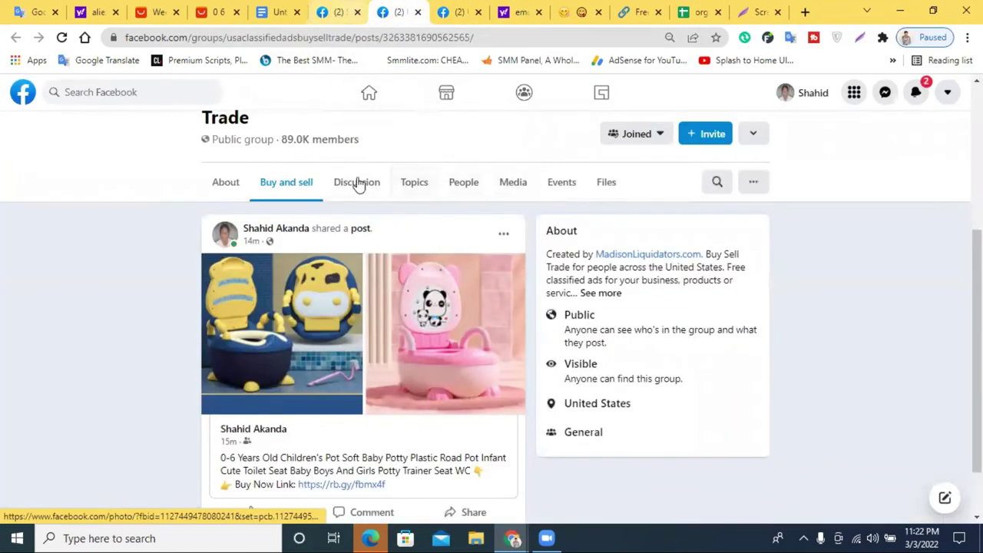
{"action": "left_click", "coordinate": [342, 11]}
{"action": "scroll", "coordinate": [557, 400], "scroll_direction": "down", "scroll_amount": 2}
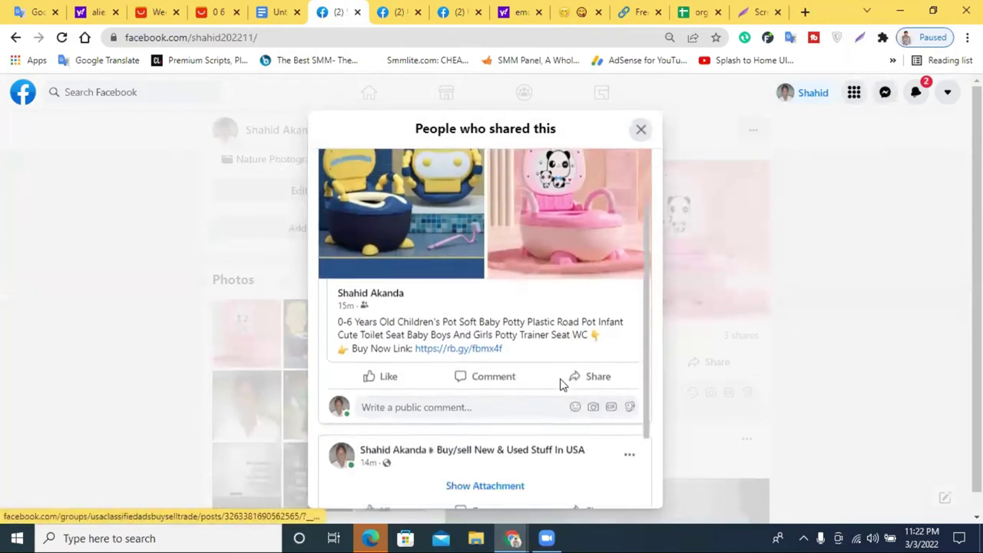
{"action": "left_click", "coordinate": [468, 434]}
{"action": "scroll", "coordinate": [483, 384], "scroll_direction": "down", "scroll_amount": 1}
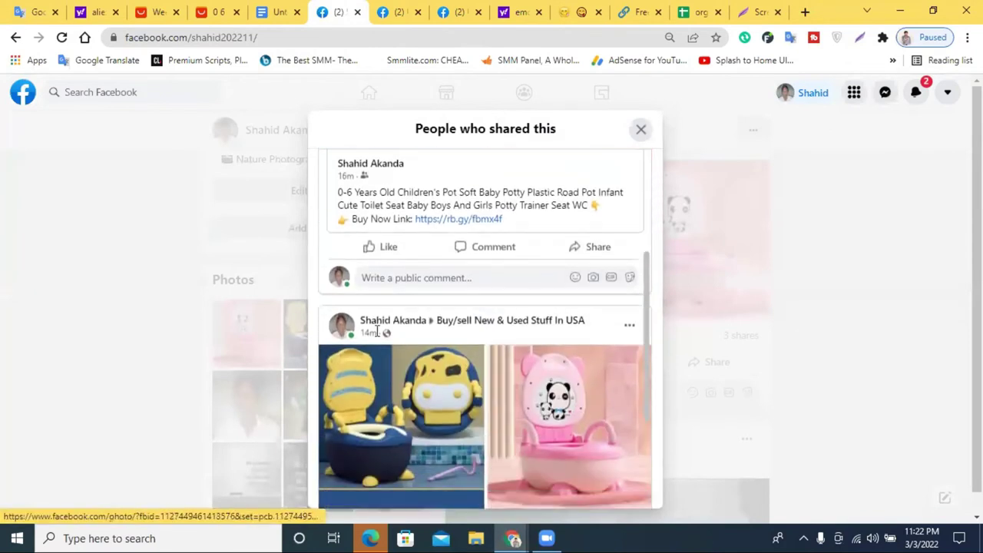
{"action": "left_click", "coordinate": [366, 338]}
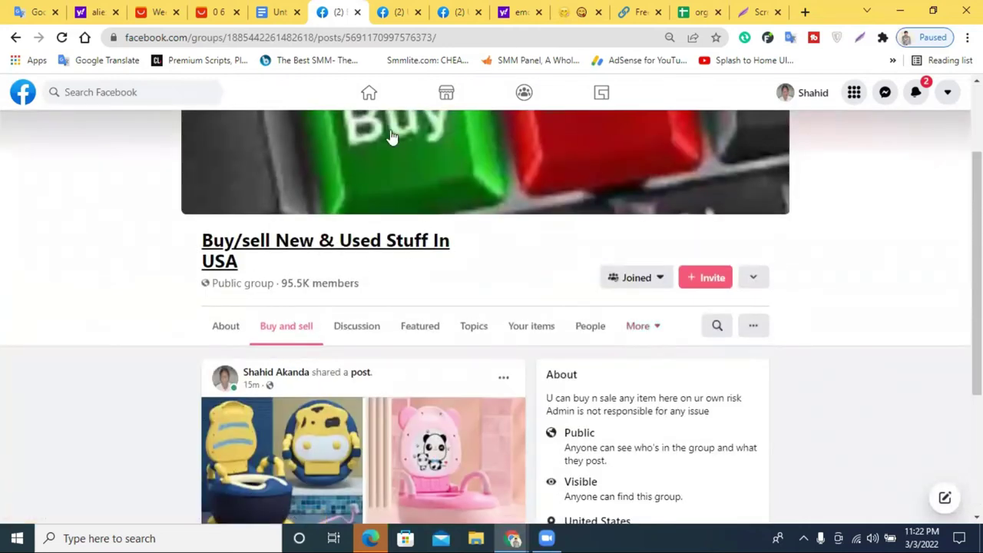
{"action": "left_click", "coordinate": [408, 9]}
{"action": "scroll", "coordinate": [388, 230], "scroll_direction": "up", "scroll_amount": 3}
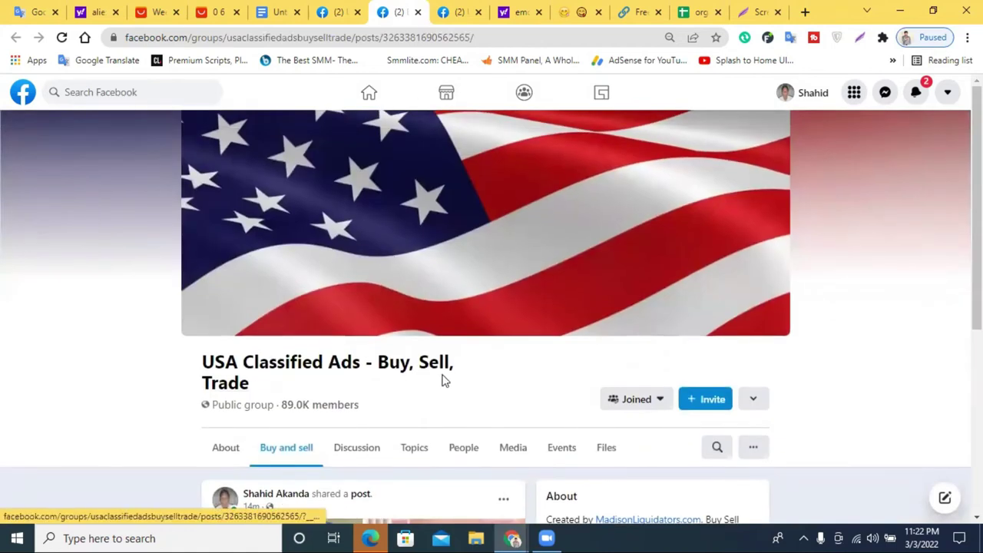
{"action": "key", "text": "ctrl+shift+Tab"}
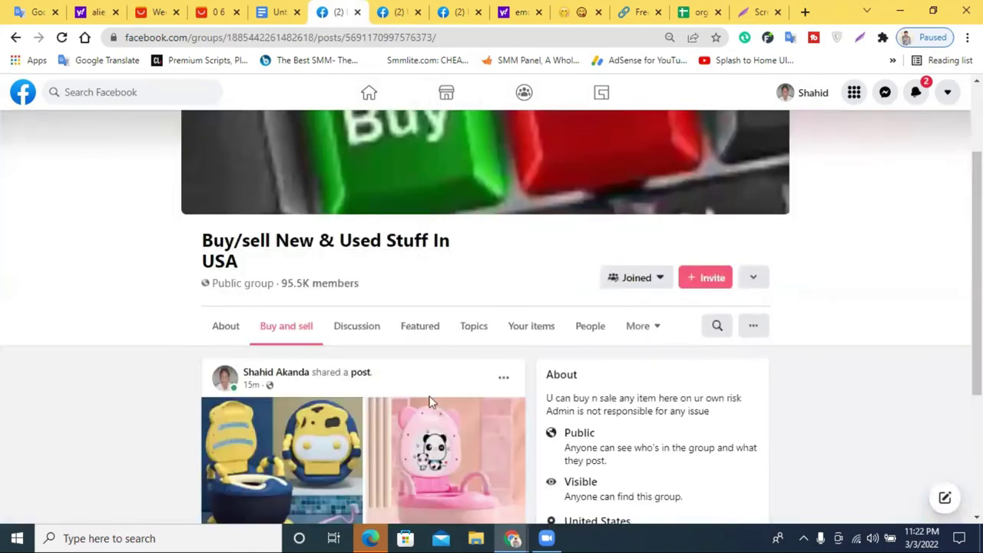
Step: Capture the Buy/sell New & Used Stuff In USA post page with Lightshot, upload it for a link, and return to the report spreadsheet
{"action": "scroll", "coordinate": [407, 369], "scroll_direction": "down", "scroll_amount": 3}
{"action": "scroll", "coordinate": [377, 333], "scroll_direction": "up", "scroll_amount": 1}
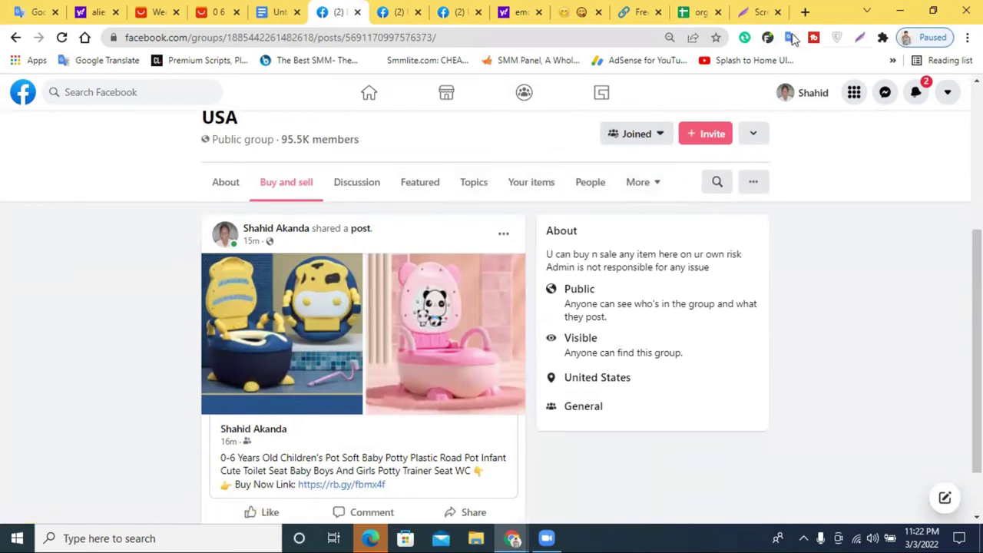
{"action": "left_click", "coordinate": [777, 12]}
{"action": "left_click", "coordinate": [862, 37]}
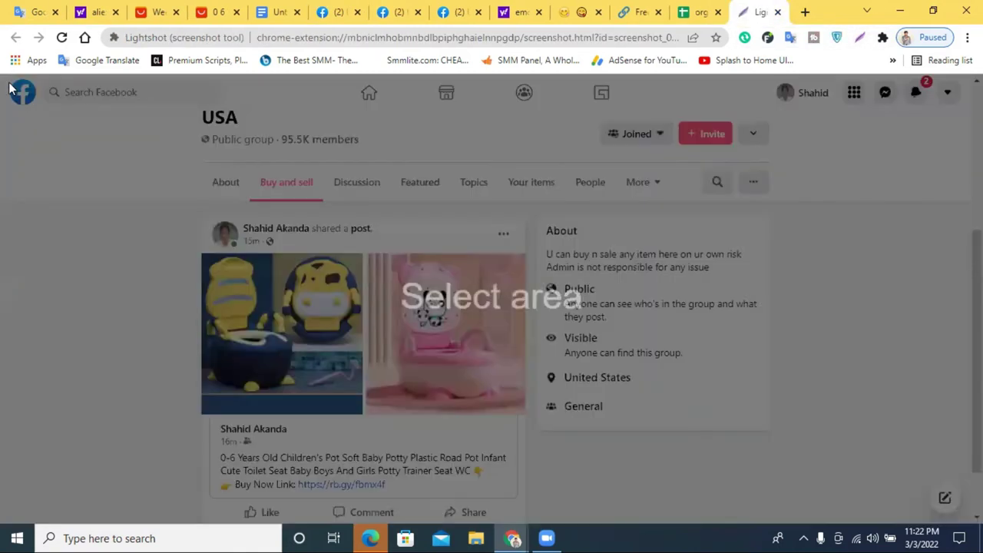
{"action": "left_click_drag", "start_coordinate": [8, 80], "coordinate": [981, 522]}
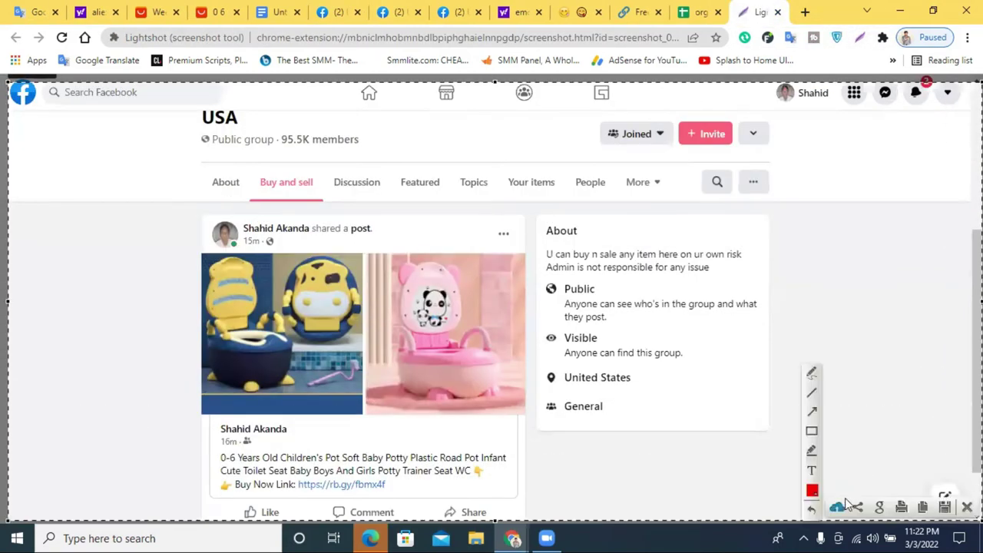
{"action": "left_click", "coordinate": [846, 503]}
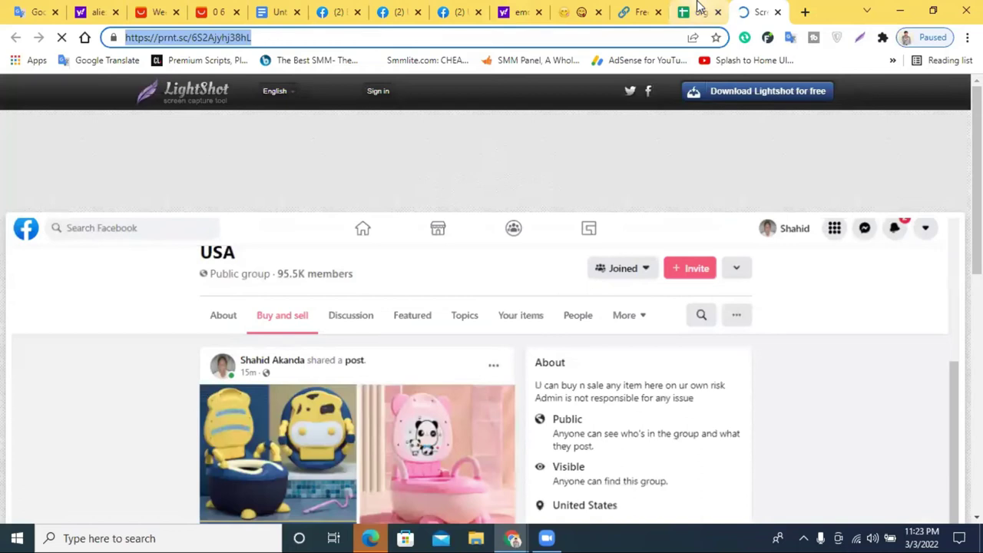
{"action": "left_click", "coordinate": [698, 11]}
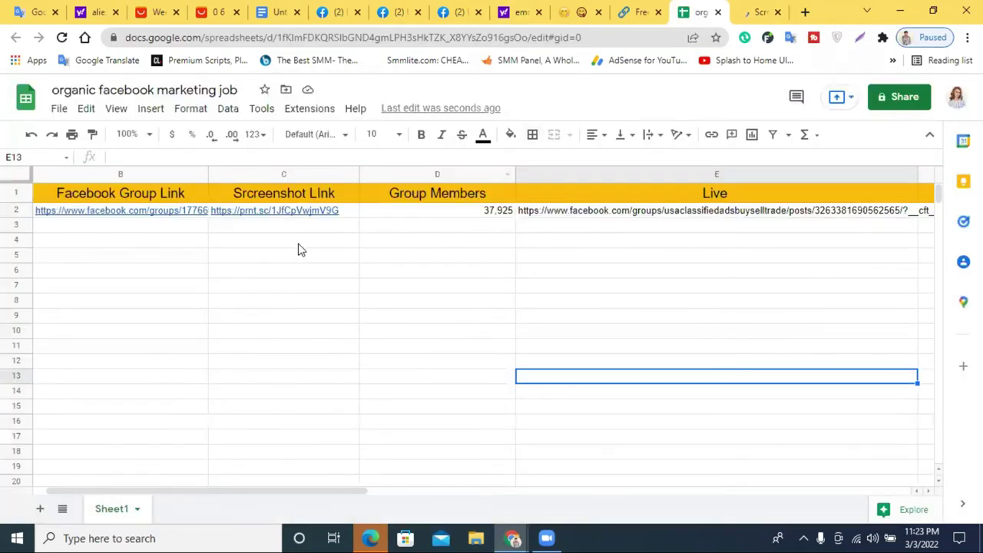
{"action": "left_click", "coordinate": [296, 227]}
{"action": "type", "text": "https://prnt.sc/6S2Ajyhj38hL"}
{"action": "left_click", "coordinate": [331, 275]}
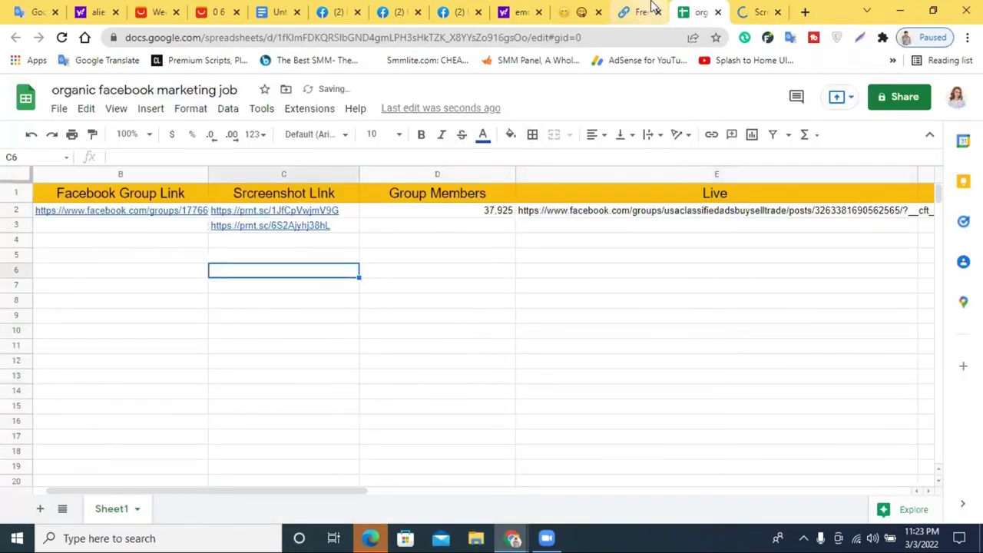
{"action": "left_click", "coordinate": [757, 11]}
{"action": "left_click", "coordinate": [778, 11]}
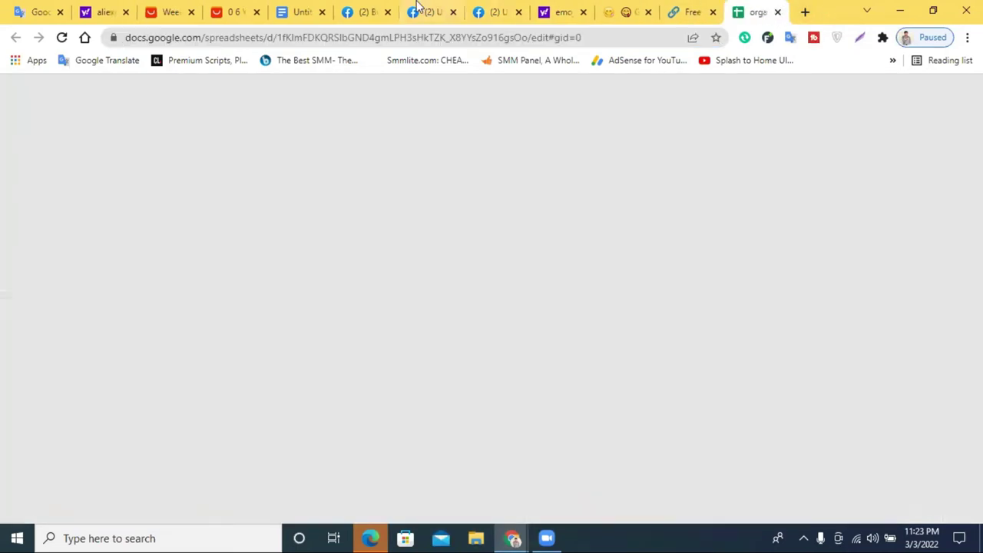
Step: Copy the link address of the Buy/sell New & Used Stuff In USA post and paste it into cell E3 under Live
{"action": "left_click", "coordinate": [500, 12]}
{"action": "left_click", "coordinate": [436, 12]}
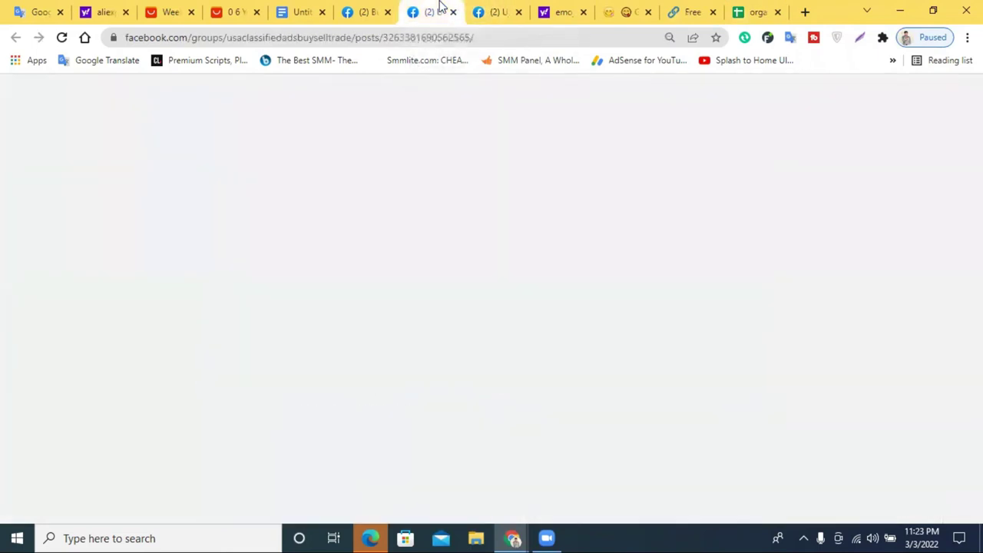
{"action": "scroll", "coordinate": [434, 229], "scroll_direction": "down", "scroll_amount": 3}
{"action": "left_click", "coordinate": [366, 12]}
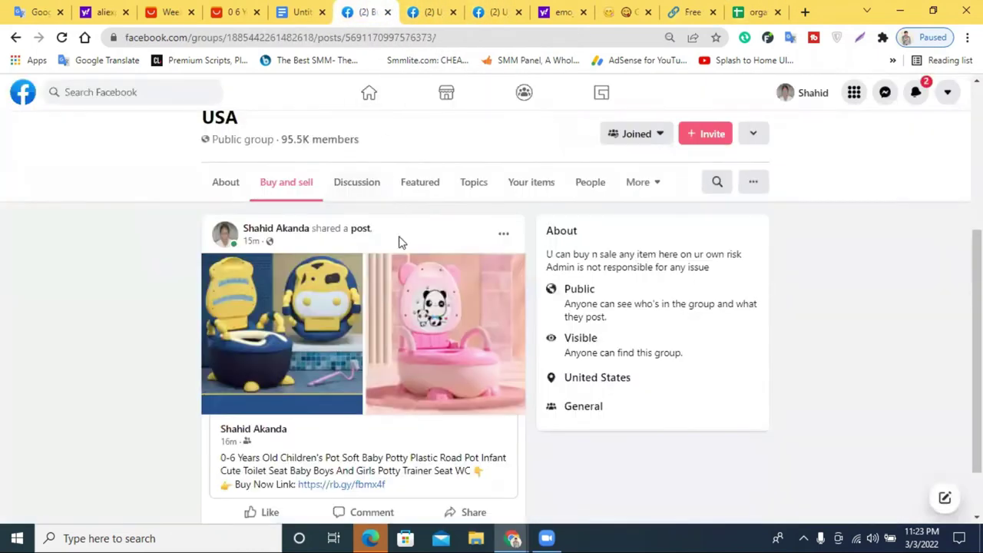
{"action": "right_click", "coordinate": [248, 244]}
{"action": "left_click", "coordinate": [300, 329]}
{"action": "left_click", "coordinate": [732, 6]}
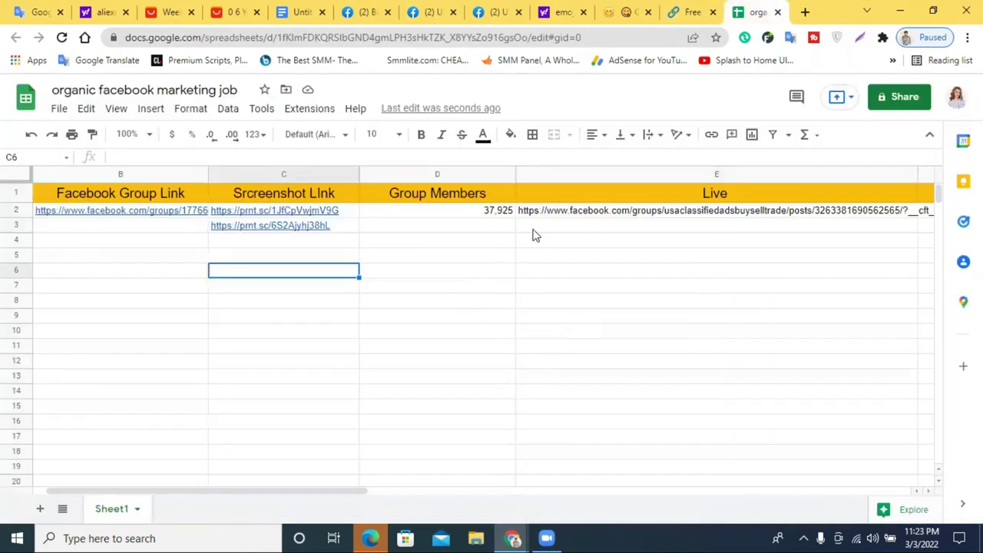
{"action": "left_click", "coordinate": [536, 227]}
{"action": "key", "text": "ctrl+v"}
{"action": "left_click", "coordinate": [555, 301]}
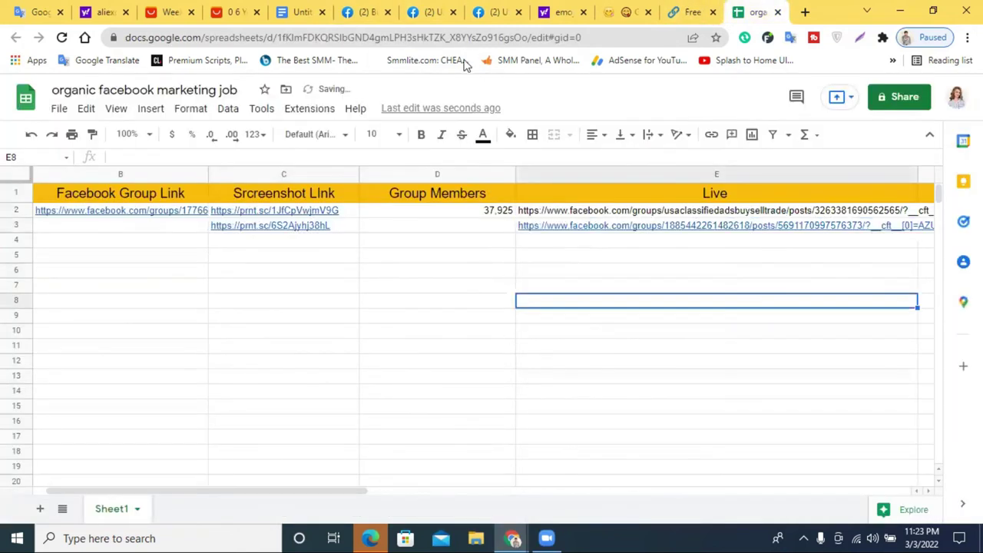
Step: Copy the member count 95,470 from the Buy/sell New & Used Stuff In USA group's People page into cell D3
{"action": "left_click", "coordinate": [388, 8]}
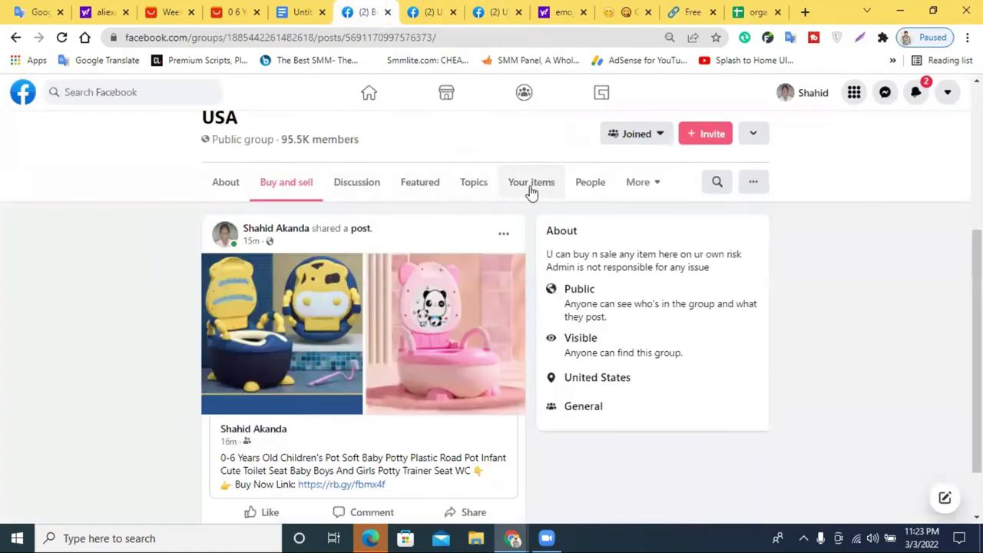
{"action": "left_click", "coordinate": [591, 184]}
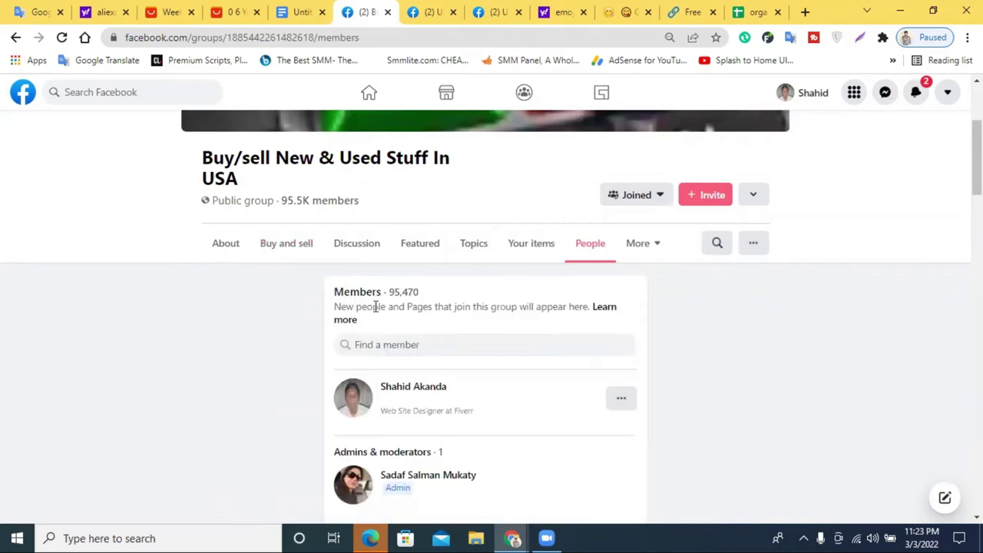
{"action": "double_click", "coordinate": [404, 292]}
{"action": "right_click", "coordinate": [404, 295]}
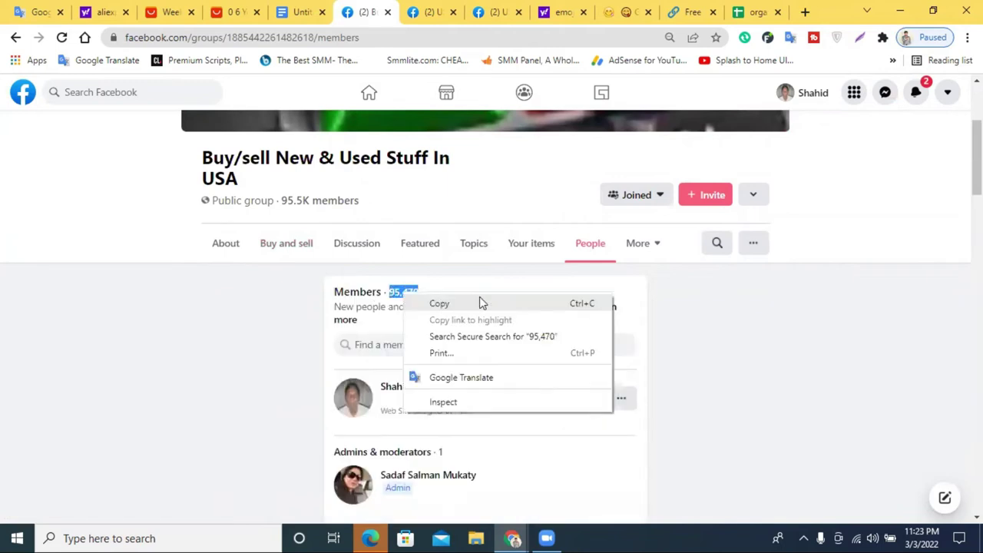
{"action": "left_click", "coordinate": [483, 303]}
{"action": "left_click", "coordinate": [757, 11]}
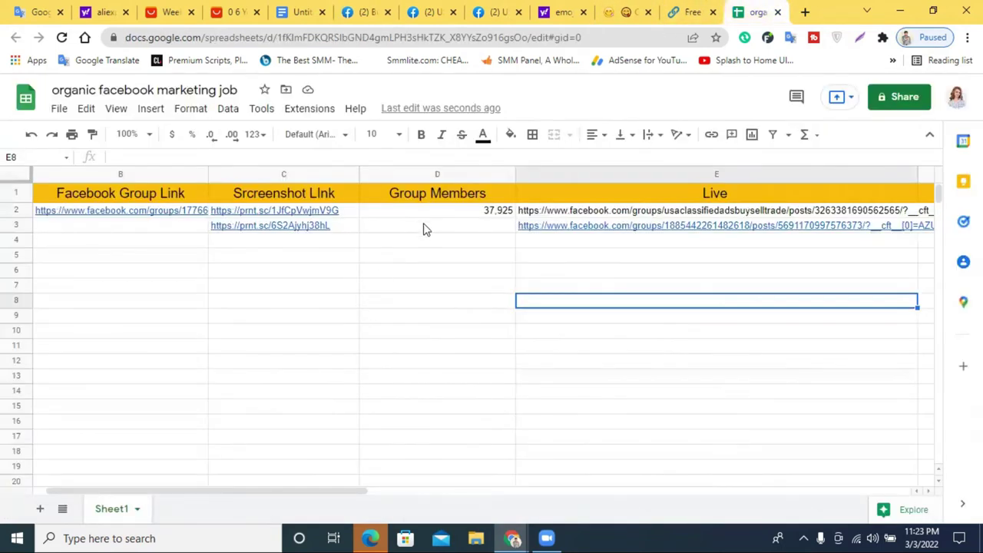
{"action": "left_click", "coordinate": [425, 229]}
{"action": "key", "text": "ctrl+v"}
{"action": "left_click", "coordinate": [461, 272]}
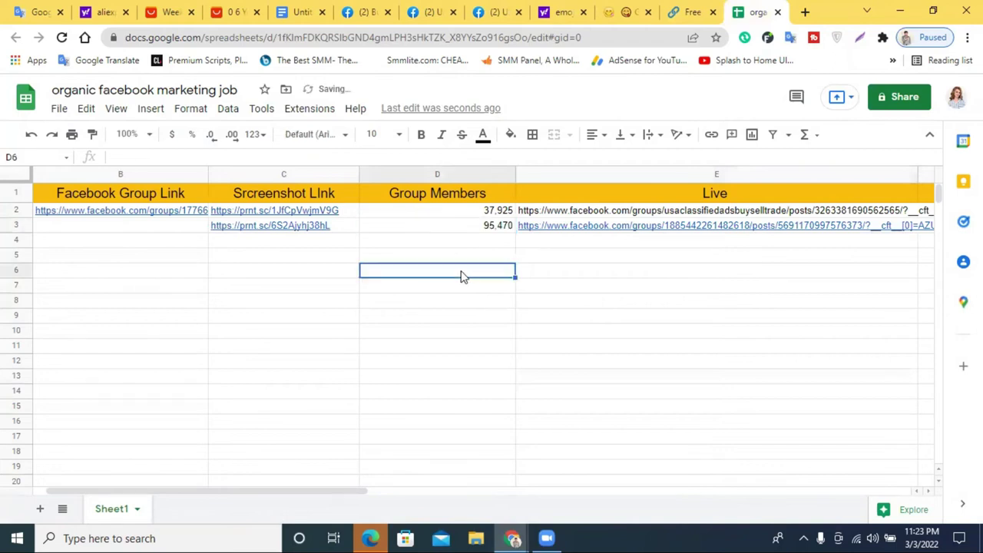
Step: Copy the Buy/sell New & Used Stuff In USA group URL without the /members part and paste it into cell B3
{"action": "left_click", "coordinate": [367, 11]}
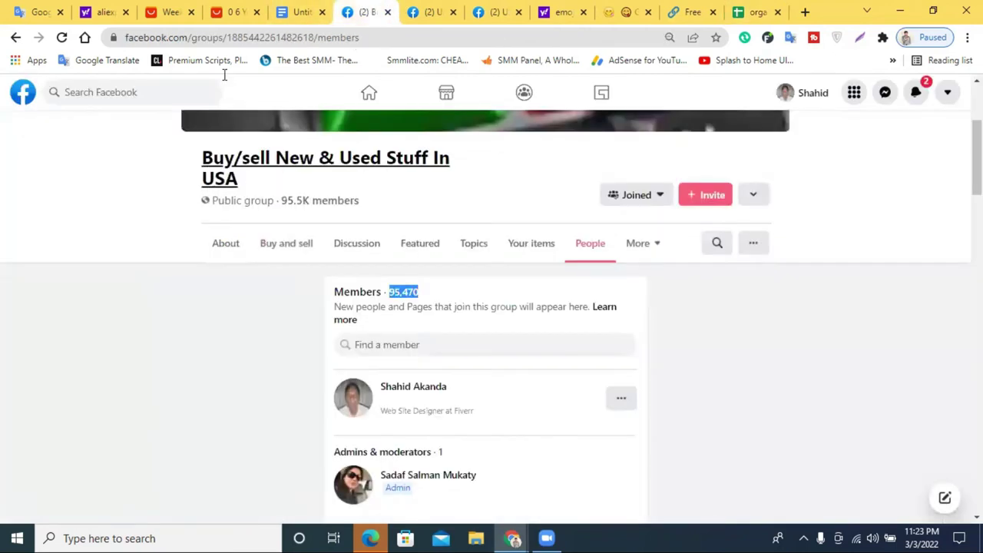
{"action": "right_click", "coordinate": [218, 37]}
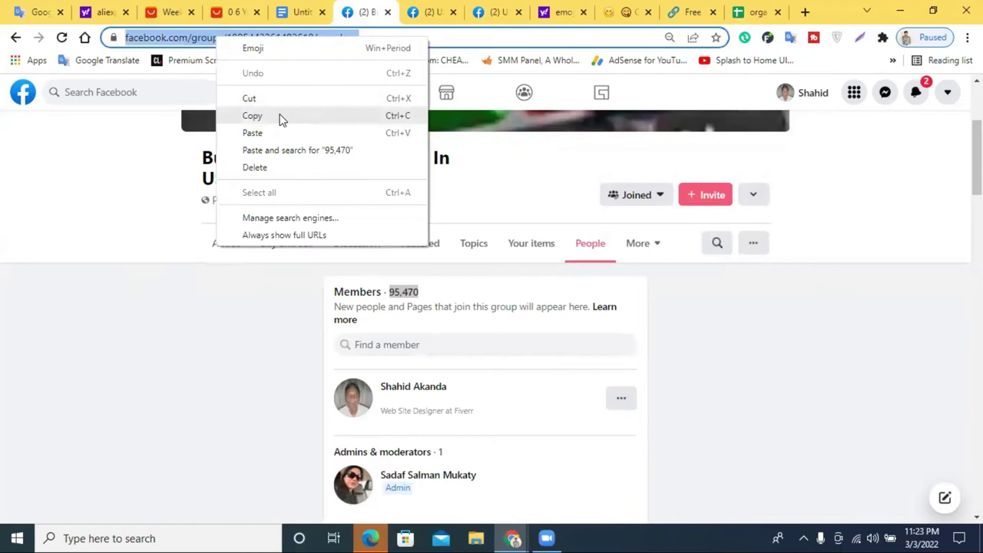
{"action": "left_click", "coordinate": [224, 37]}
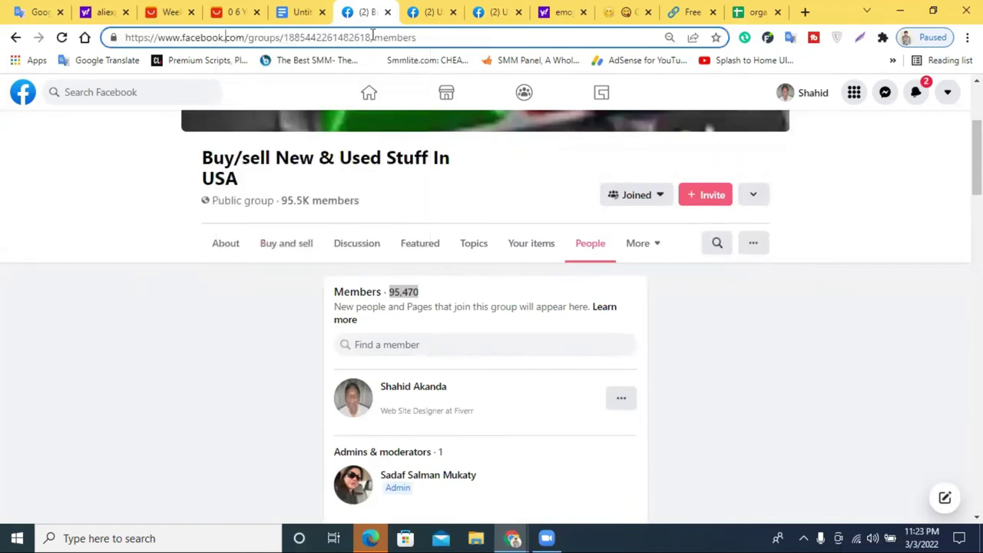
{"action": "left_click_drag", "start_coordinate": [372, 37], "coordinate": [62, 37]}
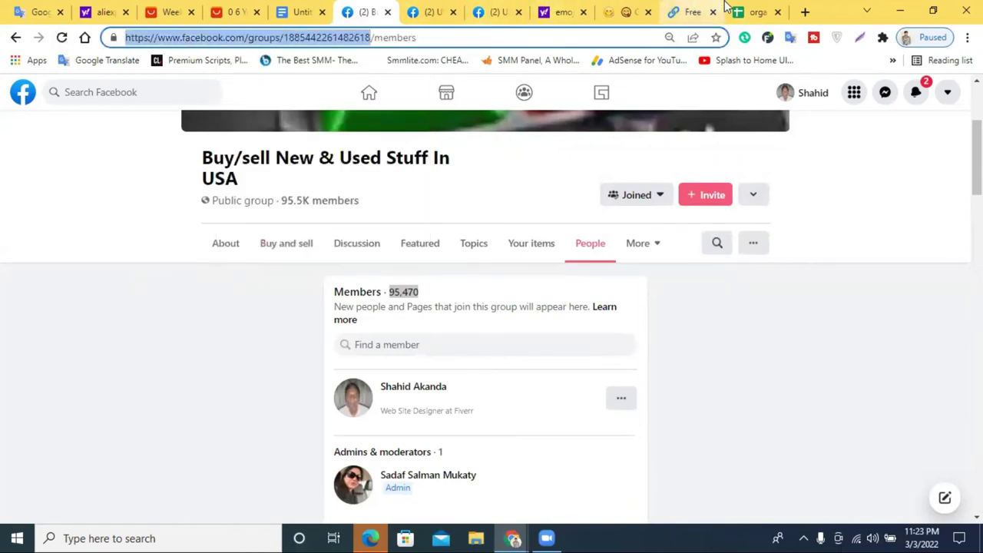
{"action": "left_click", "coordinate": [755, 11]}
{"action": "left_click", "coordinate": [160, 228]}
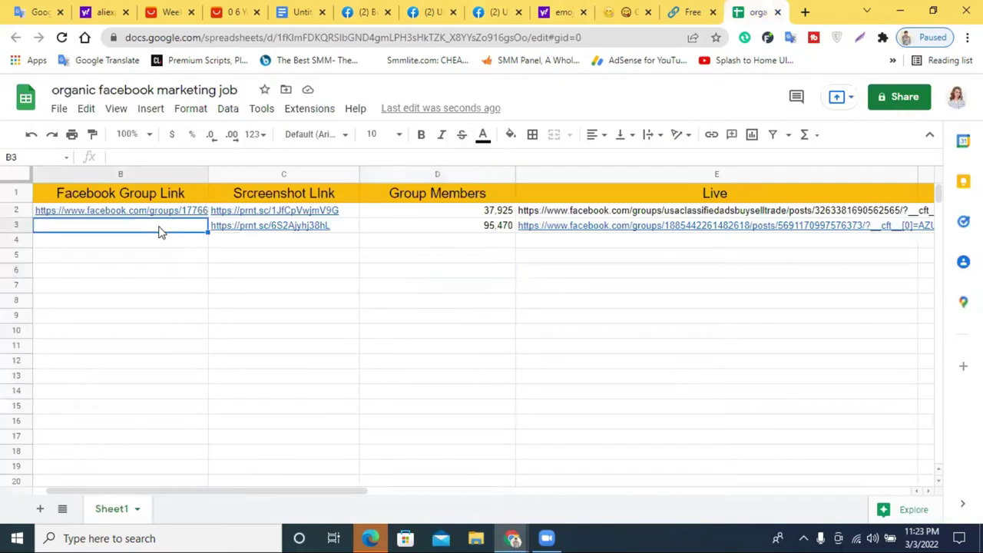
{"action": "key", "text": "ctrl+v"}
{"action": "left_click", "coordinate": [235, 300]}
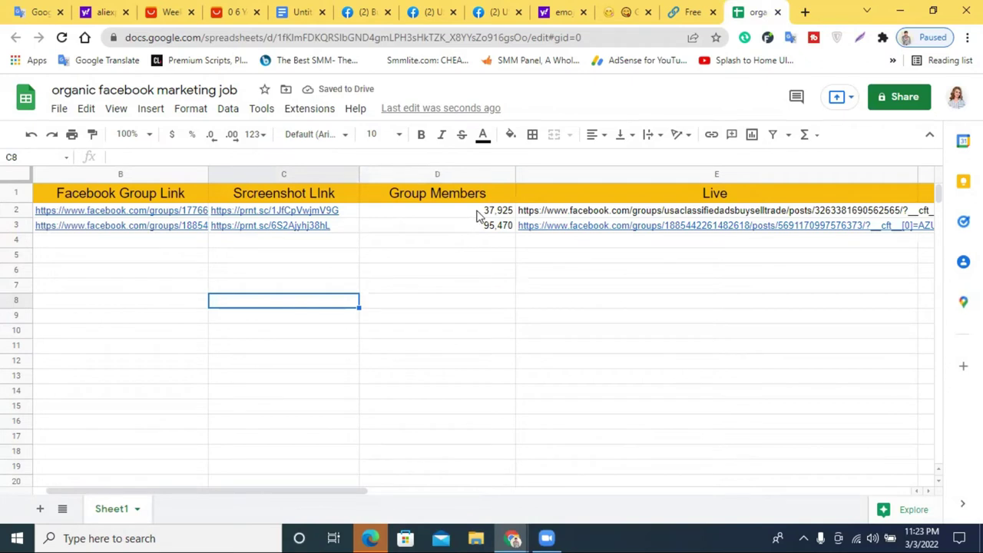
Step: Total the group member counts in D2:D4 with a SUM formula in cell D5
{"action": "left_click_drag", "start_coordinate": [481, 218], "coordinate": [501, 231]}
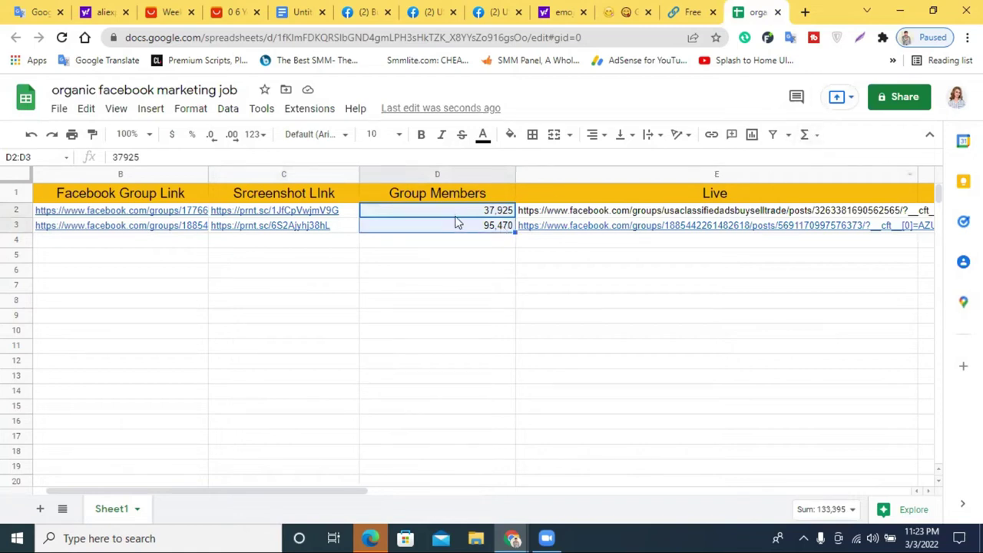
{"action": "left_click", "coordinate": [510, 270]}
{"action": "left_click_drag", "start_coordinate": [486, 210], "coordinate": [485, 248]}
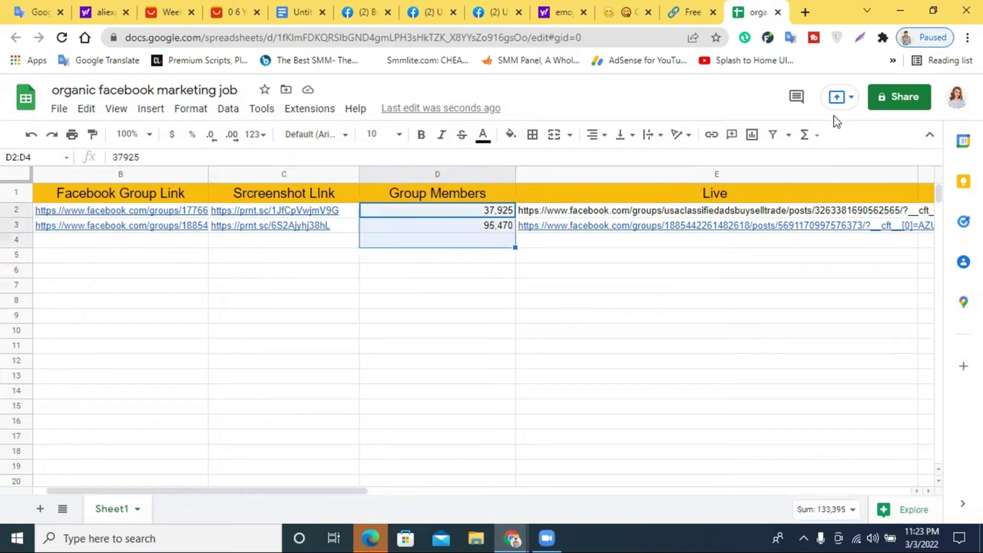
{"action": "left_click", "coordinate": [806, 137]}
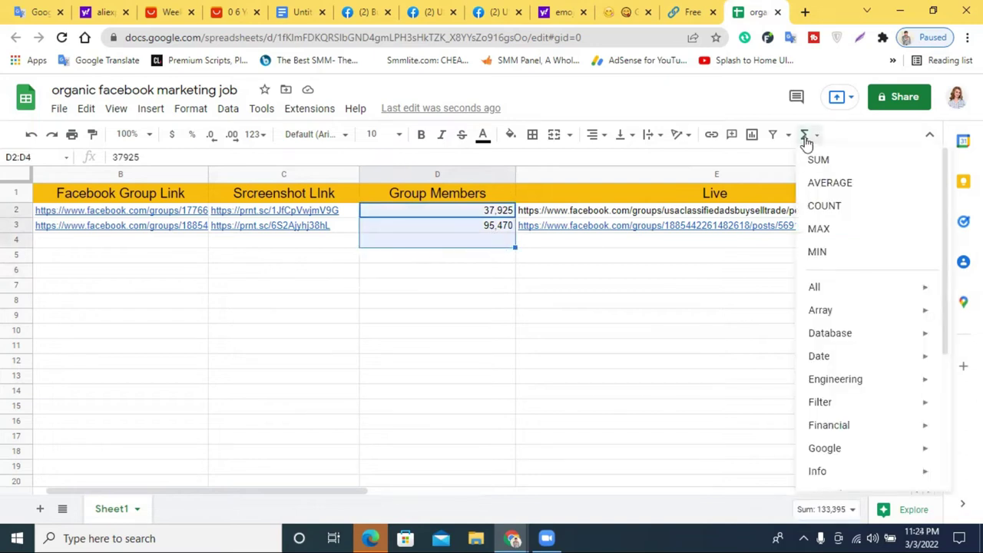
{"action": "left_click", "coordinate": [838, 165]}
{"action": "key", "text": "Return"}
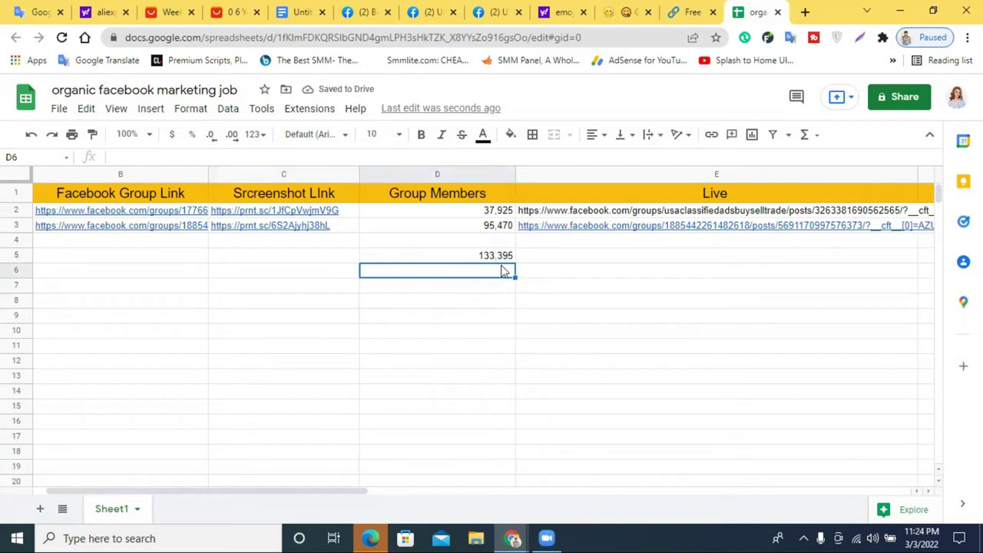
Step: Check the SUM formula in cell D5 and delete it
{"action": "left_click", "coordinate": [582, 260]}
{"action": "left_click", "coordinate": [427, 260]}
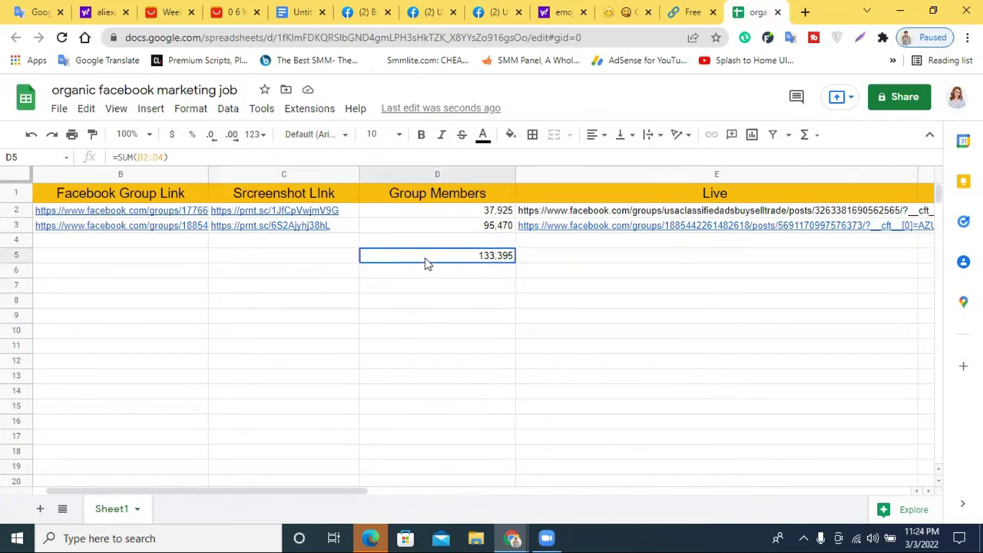
{"action": "double_click", "coordinate": [471, 255]}
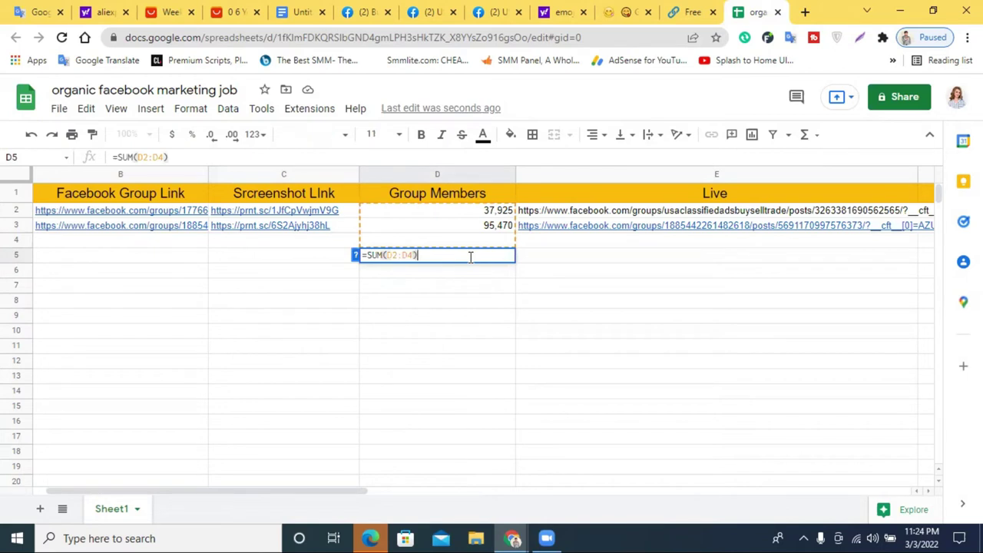
{"action": "left_click", "coordinate": [472, 216]}
{"action": "left_click", "coordinate": [532, 273]}
{"action": "left_click", "coordinate": [481, 257]}
{"action": "double_click", "coordinate": [481, 256]}
{"action": "key", "text": "ctrl+a"}
{"action": "key", "text": "BackSpace"}
{"action": "left_click", "coordinate": [604, 306]}
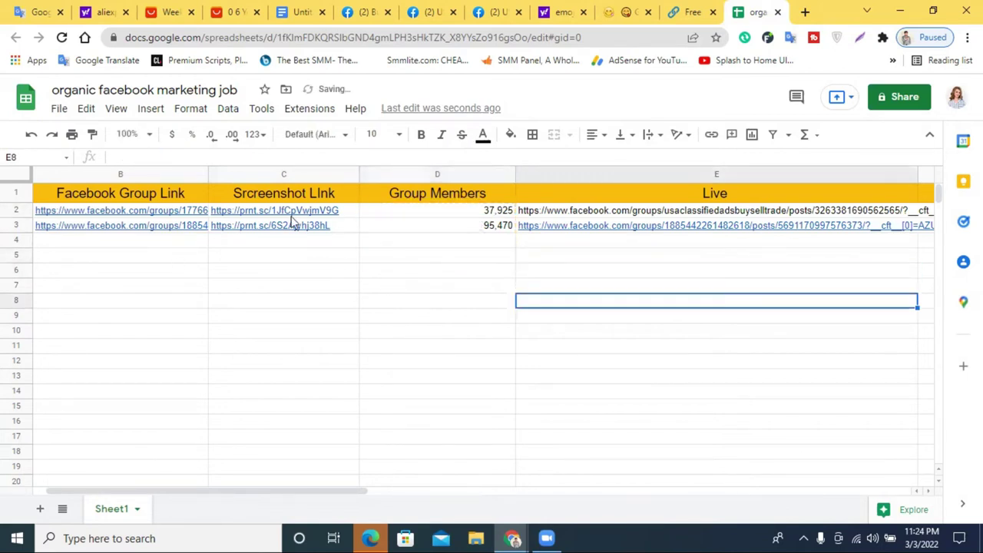
Step: Fill the group link in B3 and the screenshot link in C3 down to row 15
{"action": "left_click", "coordinate": [206, 229]}
{"action": "left_click_drag", "start_coordinate": [209, 240], "coordinate": [204, 411]}
{"action": "left_click", "coordinate": [281, 364]}
{"action": "left_click", "coordinate": [353, 229]}
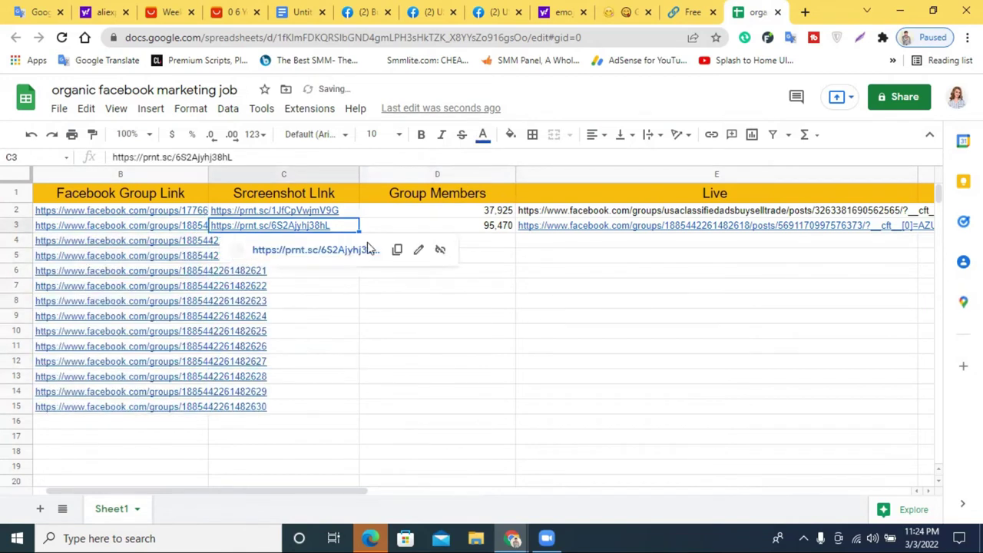
{"action": "left_click_drag", "start_coordinate": [358, 232], "coordinate": [350, 409]}
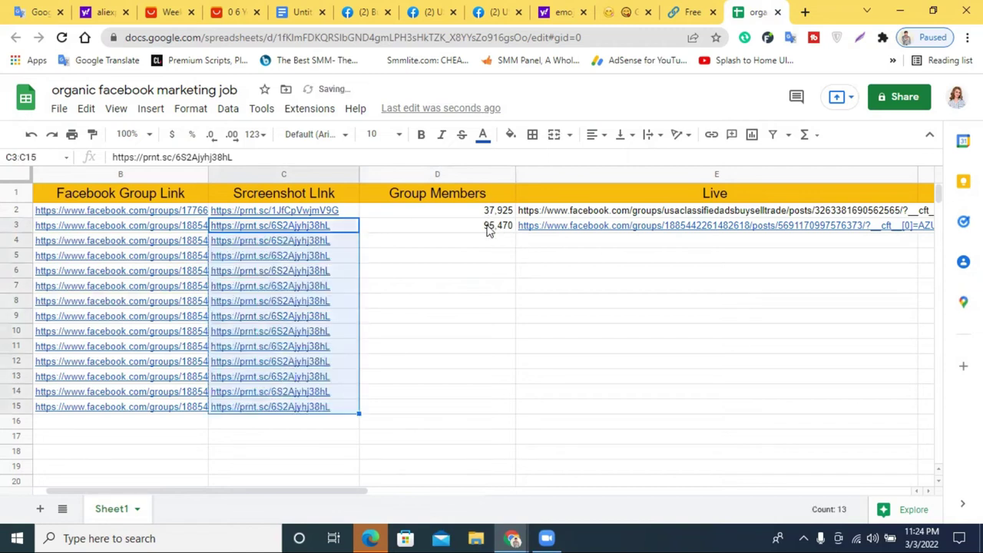
Step: Fill the member count in D3 and the live post link in E3 down to row 15
{"action": "left_click", "coordinate": [488, 231]}
{"action": "left_click_drag", "start_coordinate": [512, 232], "coordinate": [500, 399]}
{"action": "left_click", "coordinate": [529, 230]}
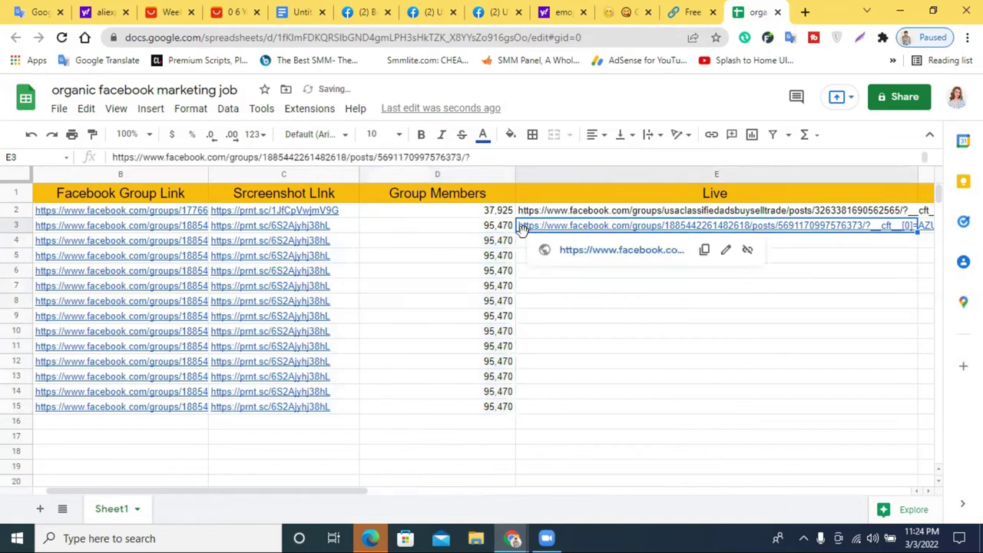
{"action": "left_click_drag", "start_coordinate": [917, 232], "coordinate": [901, 409]}
{"action": "scroll", "coordinate": [387, 349], "scroll_direction": "down", "scroll_amount": 1}
{"action": "scroll", "coordinate": [433, 389], "scroll_direction": "up", "scroll_amount": 1}
Step: Total the group member counts in D2:D16 with a SUM formula in cell D17
{"action": "left_click_drag", "start_coordinate": [474, 217], "coordinate": [494, 433]}
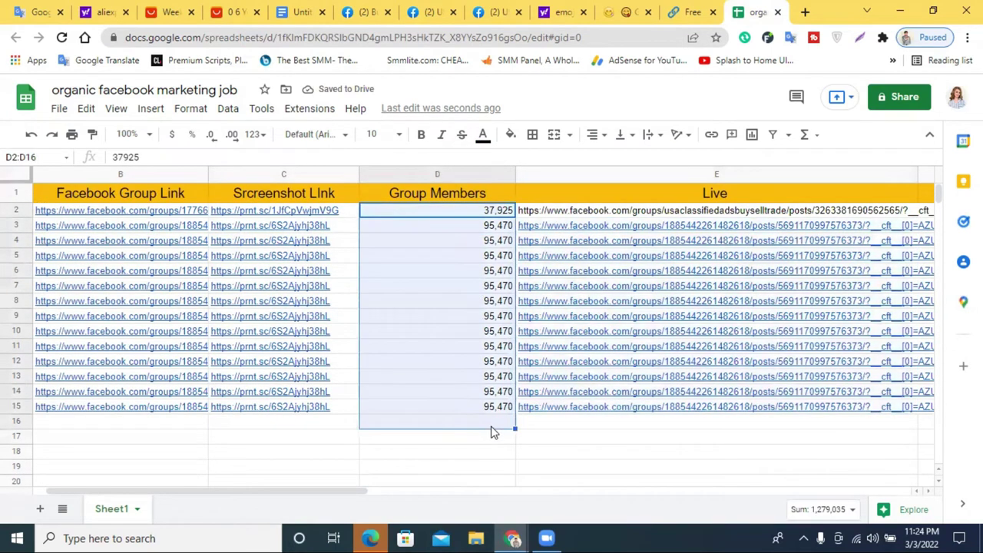
{"action": "left_click", "coordinate": [807, 136]}
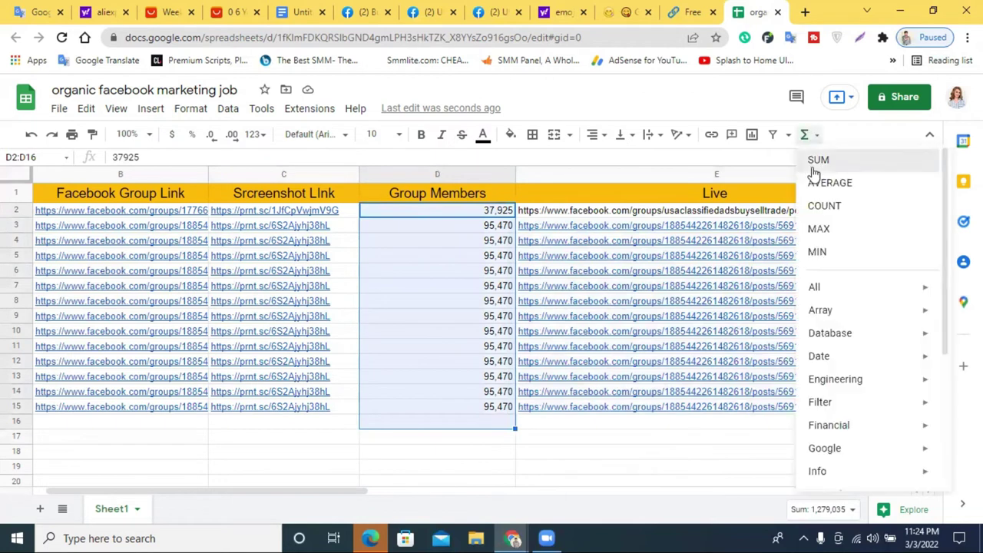
{"action": "left_click", "coordinate": [813, 161]}
{"action": "key", "text": "Return"}
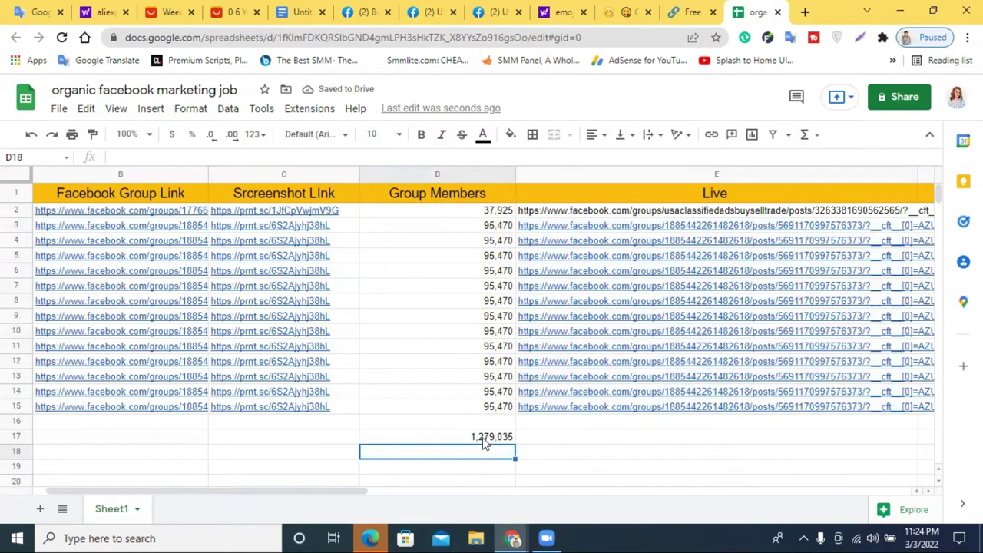
Step: Examine the SUM formula behind the group member total in cell D17
{"action": "left_click", "coordinate": [493, 441]}
{"action": "double_click", "coordinate": [488, 439]}
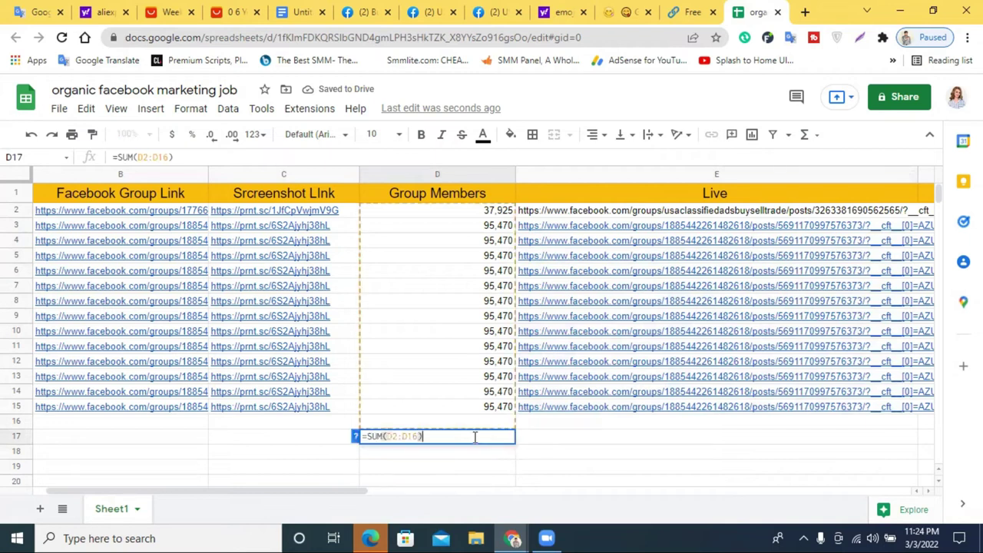
{"action": "key", "text": "Tab"}
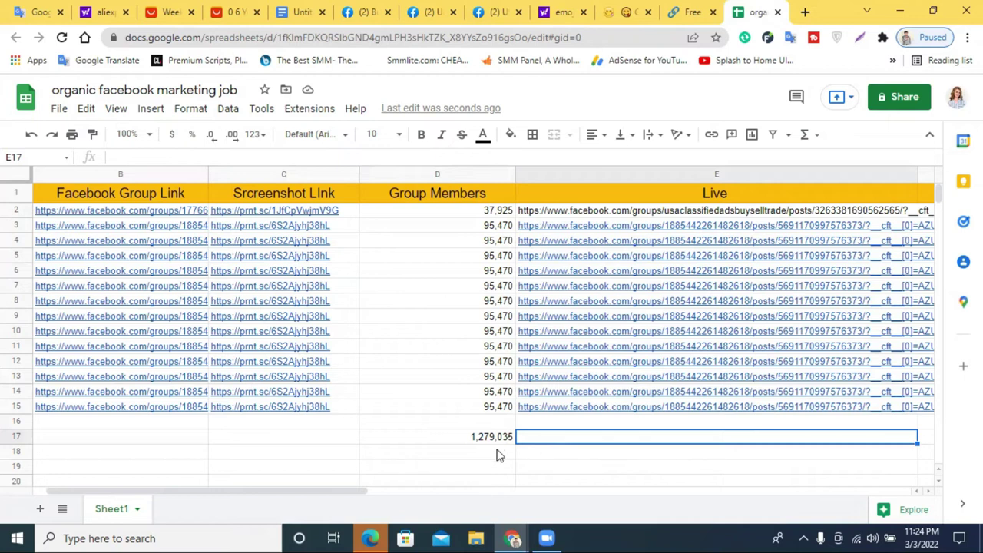
{"action": "left_click", "coordinate": [406, 443]}
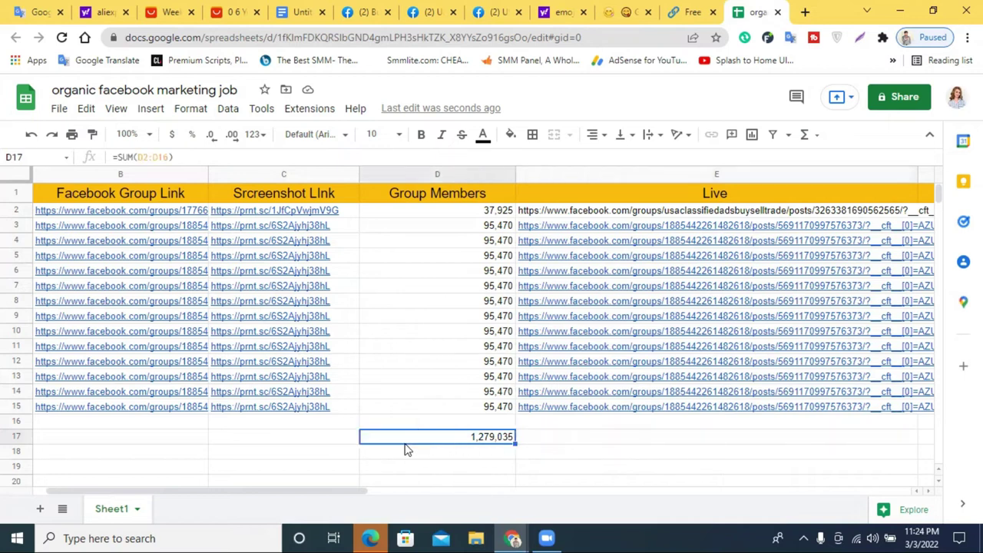
{"action": "left_click", "coordinate": [659, 454]}
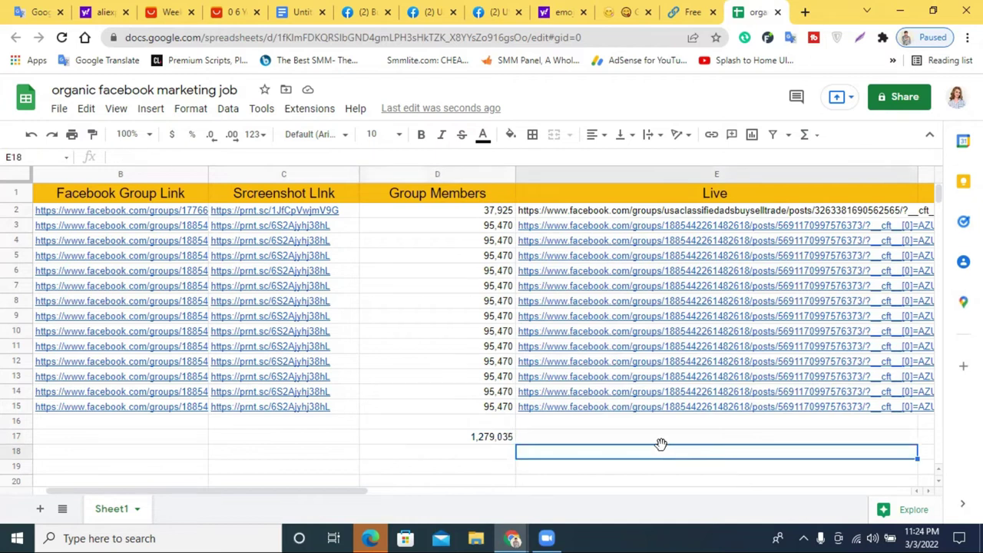
{"action": "left_click", "coordinate": [464, 437]}
{"action": "double_click", "coordinate": [463, 437]}
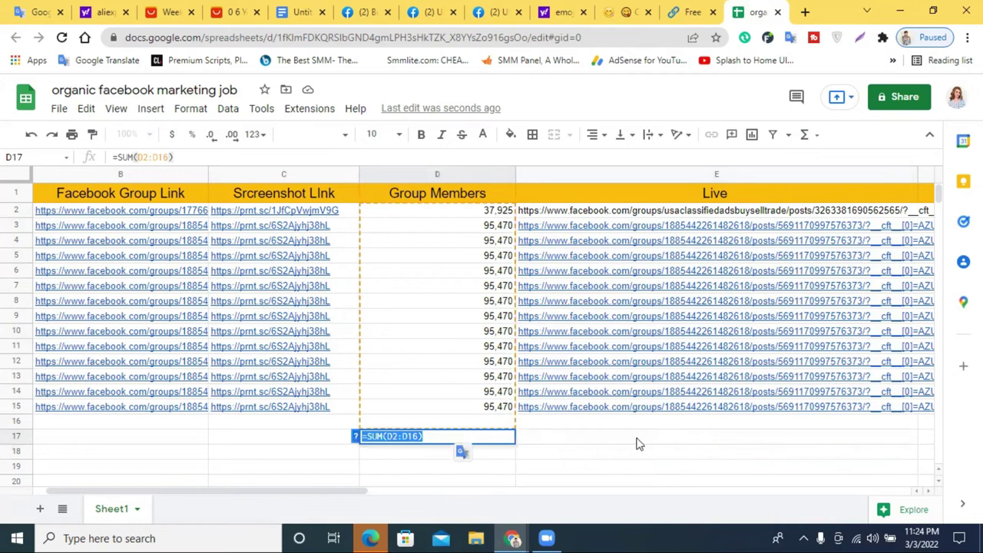
{"action": "left_click", "coordinate": [641, 444]}
{"action": "left_click", "coordinate": [432, 446]}
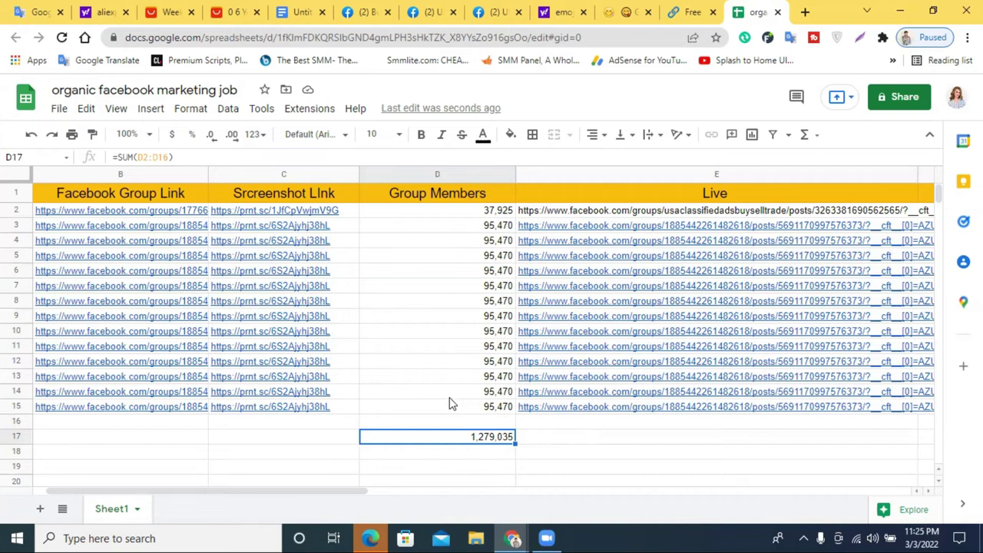
Step: Delete the formula in cell D17 and total D2:D16 there again with SUM
{"action": "double_click", "coordinate": [430, 438]}
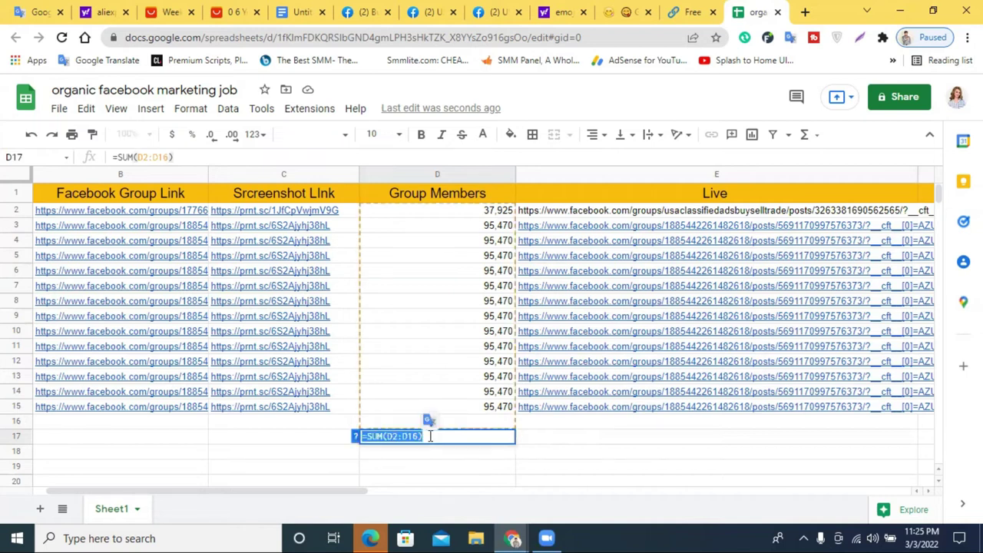
{"action": "key", "text": "BackSpace"}
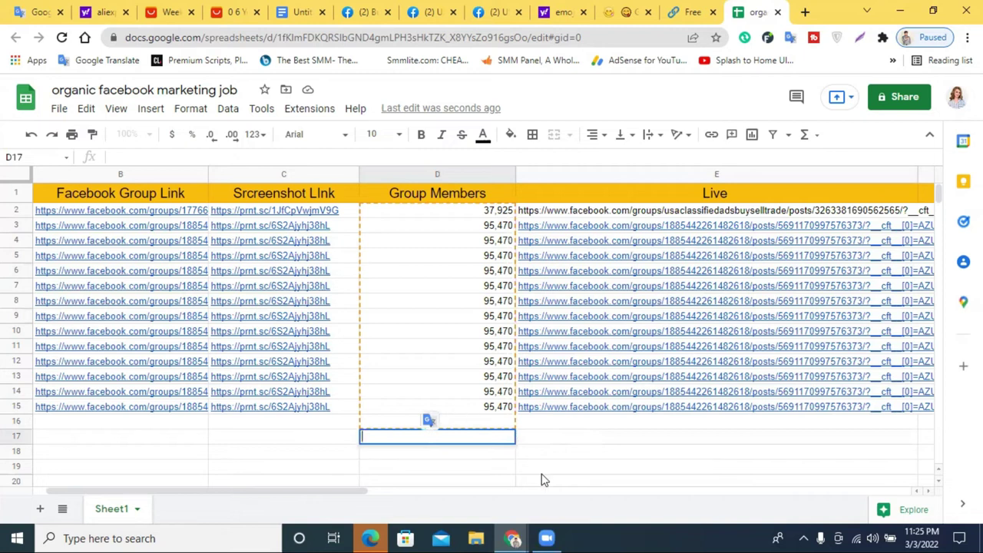
{"action": "left_click", "coordinate": [457, 380]}
{"action": "left_click", "coordinate": [549, 439]}
{"action": "left_click", "coordinate": [461, 422]}
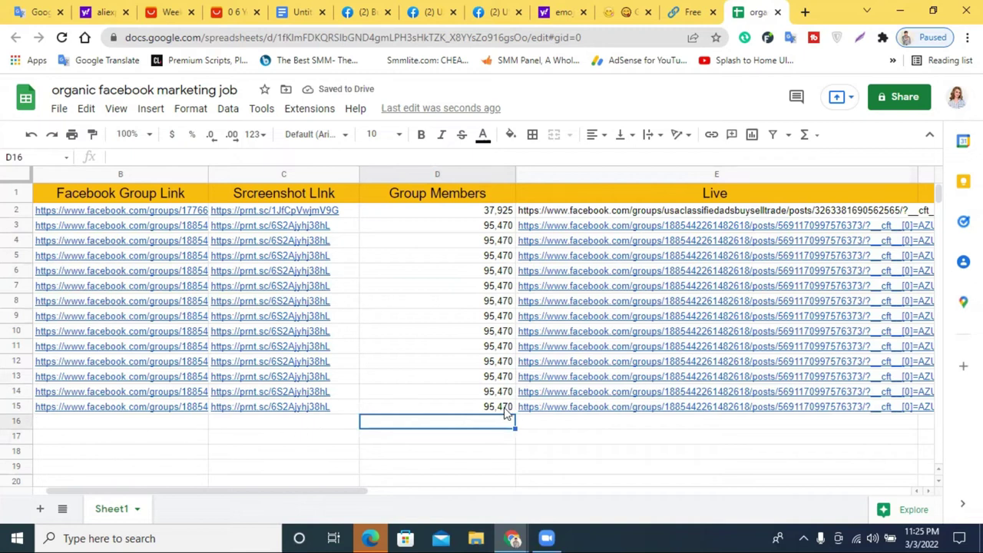
{"action": "left_click_drag", "start_coordinate": [460, 210], "coordinate": [494, 428]}
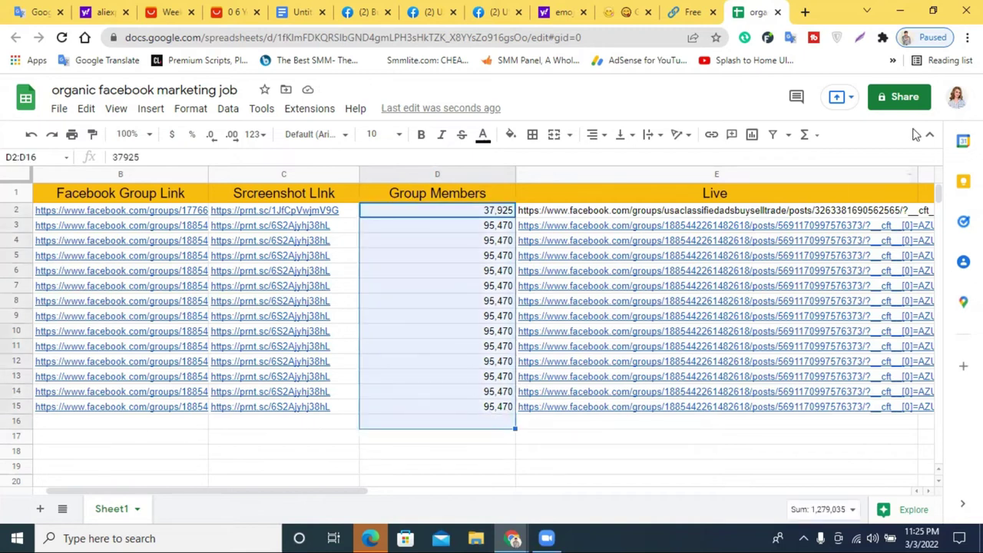
{"action": "left_click", "coordinate": [805, 135]}
{"action": "left_click", "coordinate": [817, 161]}
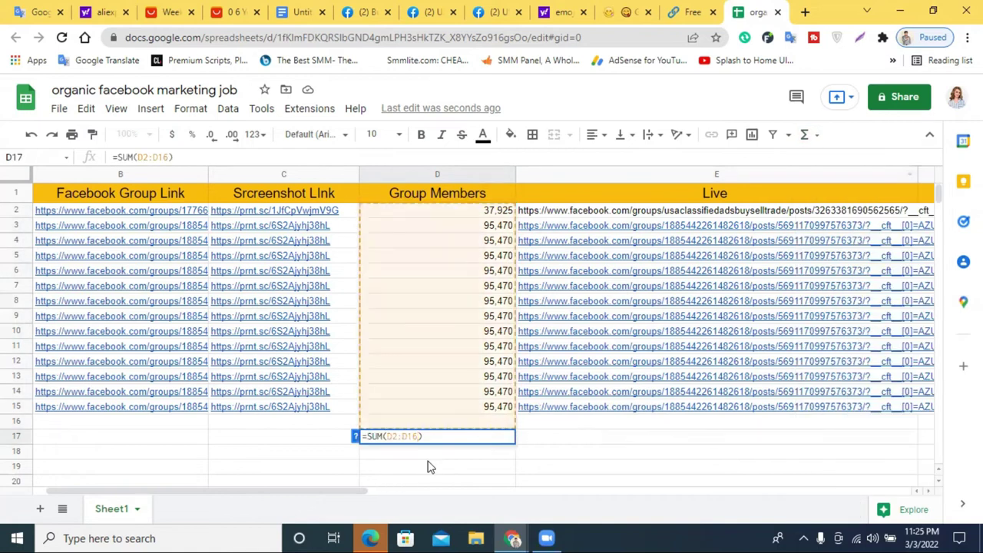
{"action": "key", "text": "Return"}
Step: Enter the label "promote your product" in cell C17 beside the member total
{"action": "left_click", "coordinate": [15, 422]}
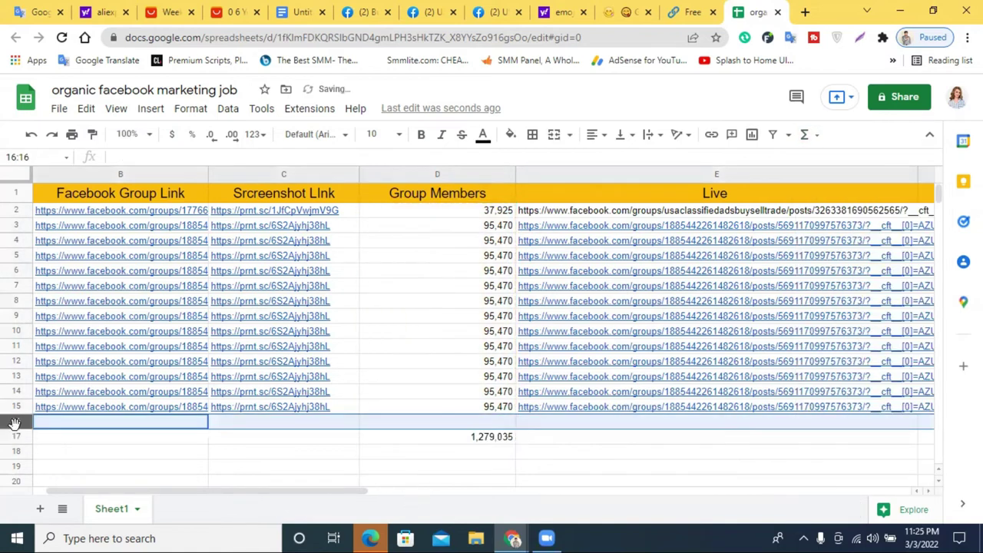
{"action": "left_click", "coordinate": [15, 437]}
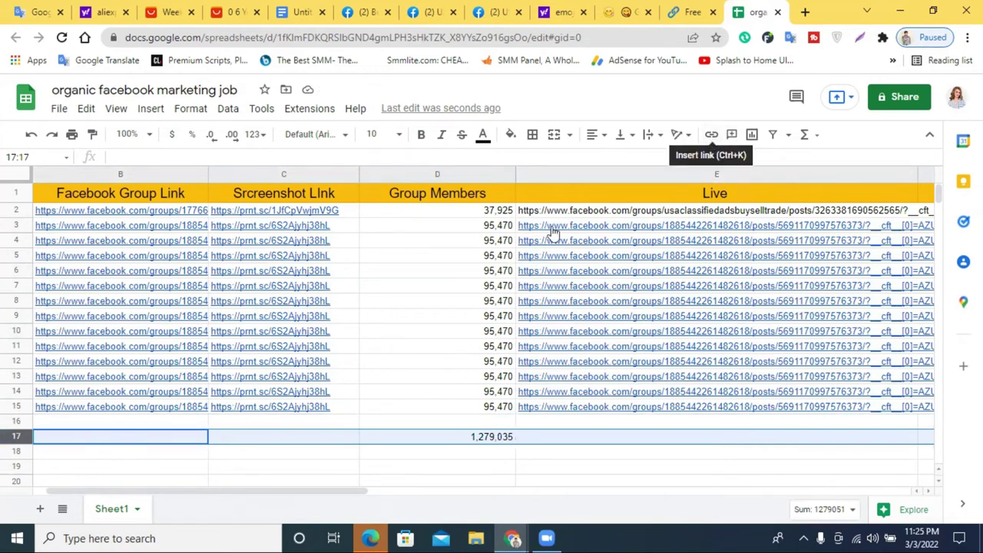
{"action": "left_click", "coordinate": [290, 440]}
{"action": "double_click", "coordinate": [290, 436]}
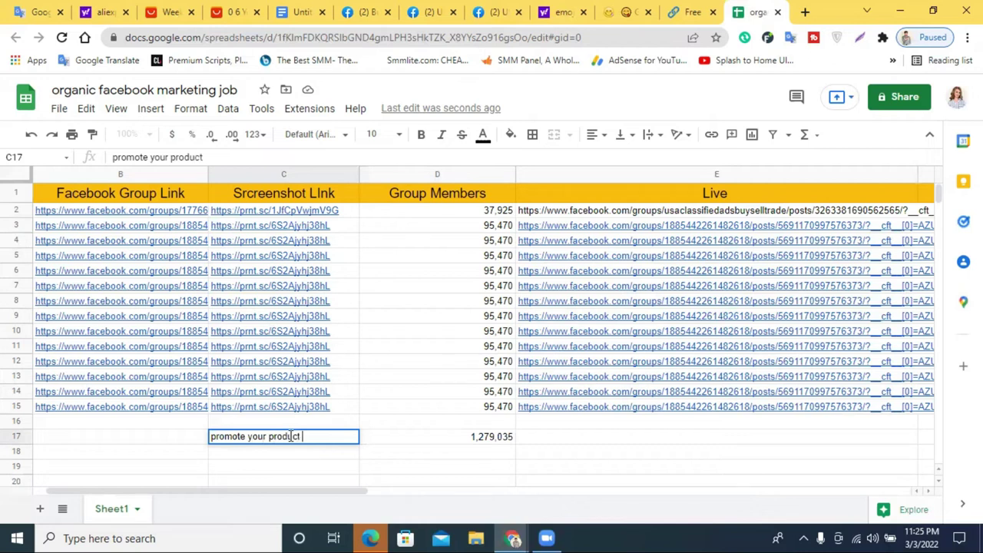
{"action": "left_click", "coordinate": [547, 444]}
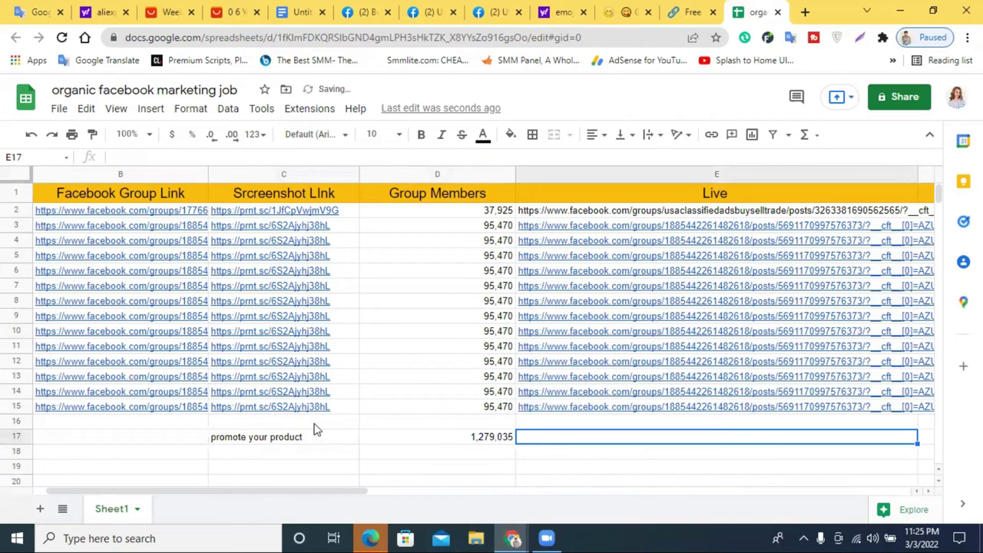
{"action": "left_click", "coordinate": [650, 467]}
Step: Fill row 17 with green and change its fill to the standard yellow
{"action": "left_click", "coordinate": [17, 437]}
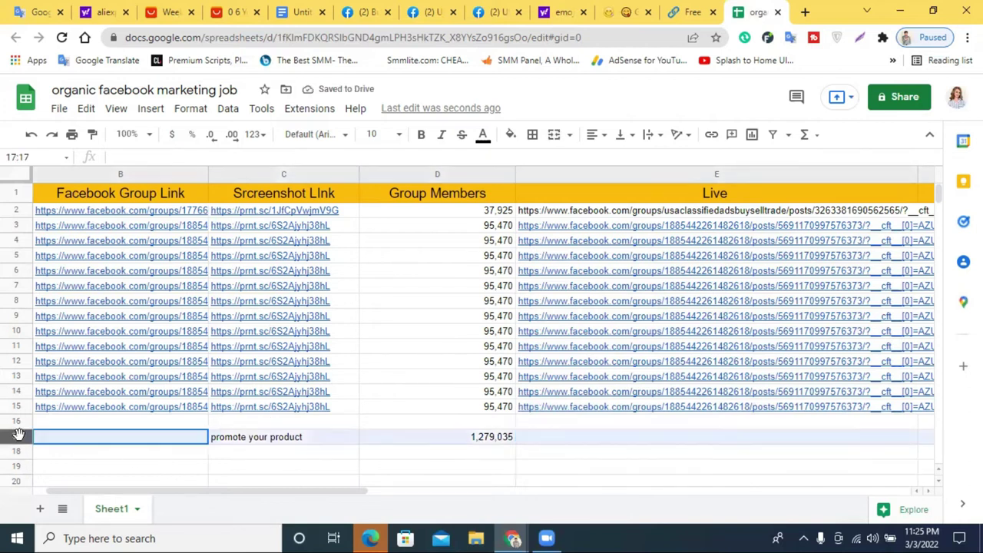
{"action": "left_click", "coordinate": [510, 135]}
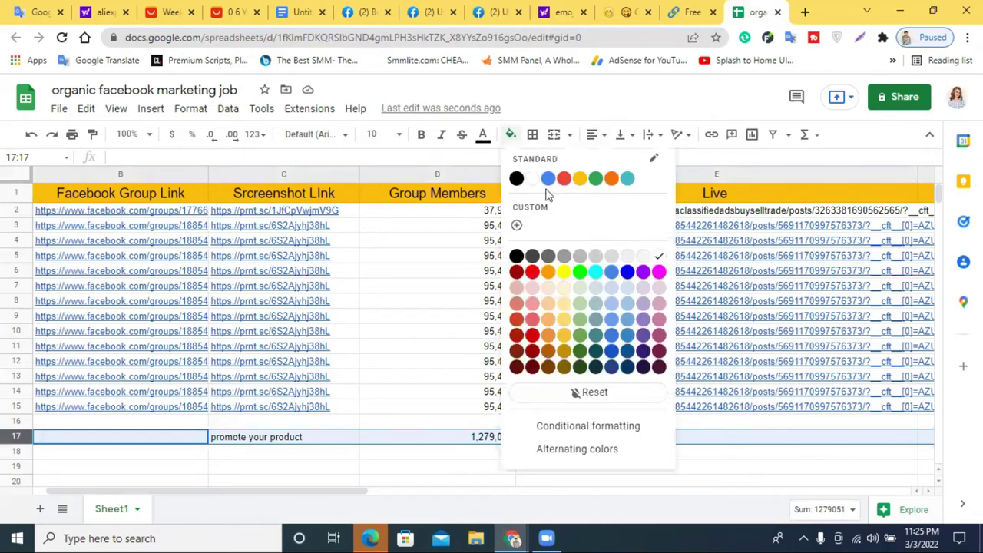
{"action": "left_click", "coordinate": [592, 184]}
{"action": "scroll", "coordinate": [357, 425], "scroll_direction": "down", "scroll_amount": 2}
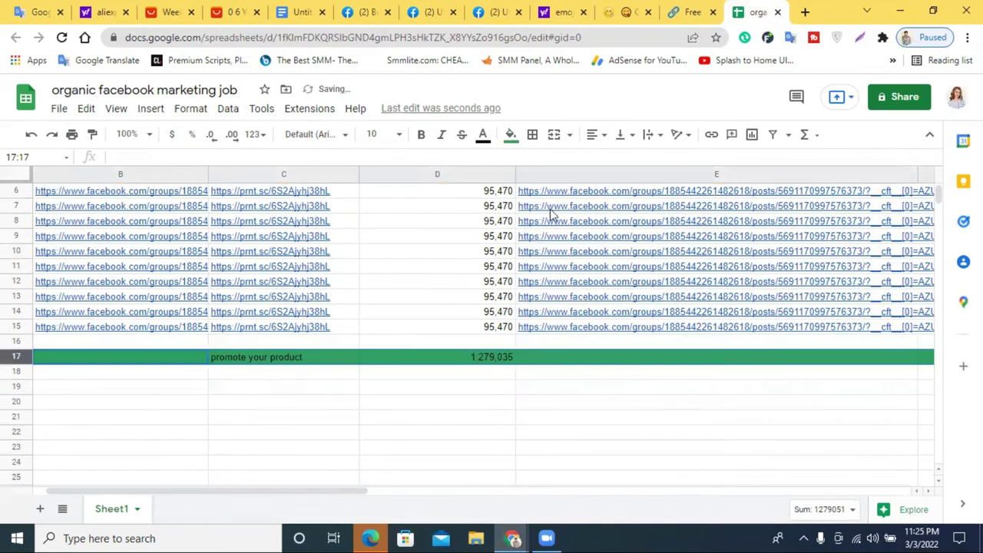
{"action": "left_click", "coordinate": [510, 135]}
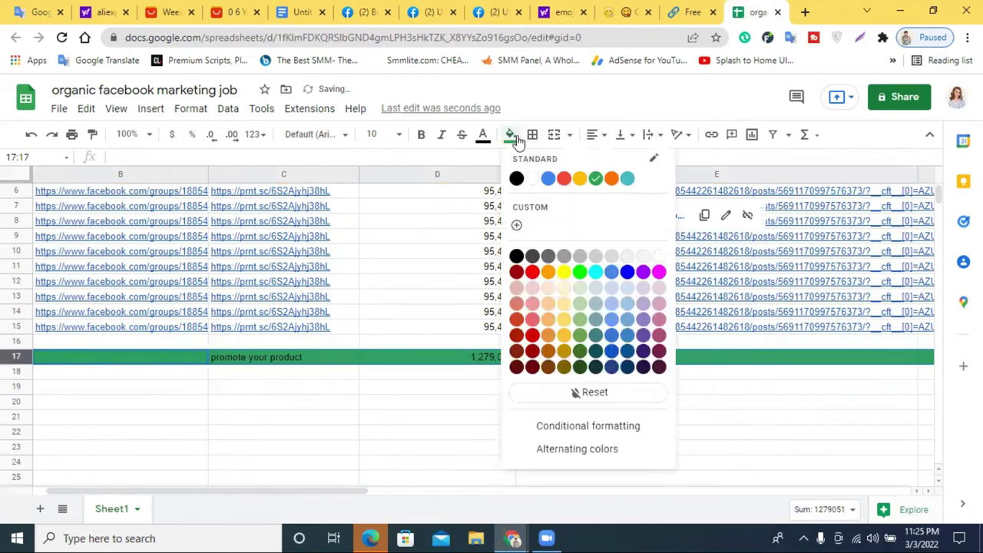
{"action": "left_click", "coordinate": [579, 179]}
{"action": "left_click", "coordinate": [578, 406]}
{"action": "scroll", "coordinate": [580, 415], "scroll_direction": "up", "scroll_amount": 1}
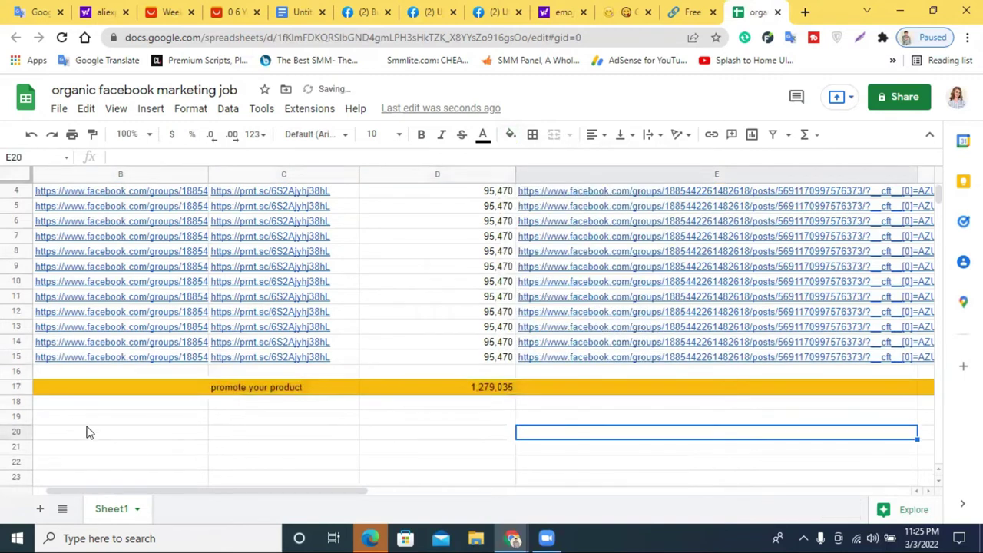
Step: Clear the serial number 17 from cell A18 below the total row
{"action": "left_click", "coordinate": [152, 410]}
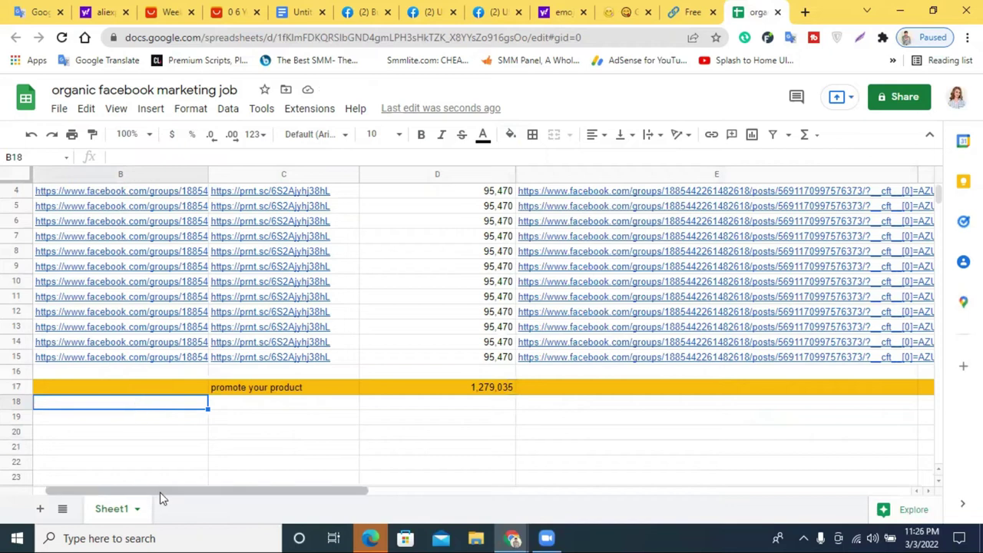
{"action": "scroll", "coordinate": [158, 492], "scroll_direction": "left", "scroll_amount": 1}
{"action": "left_click", "coordinate": [61, 404]}
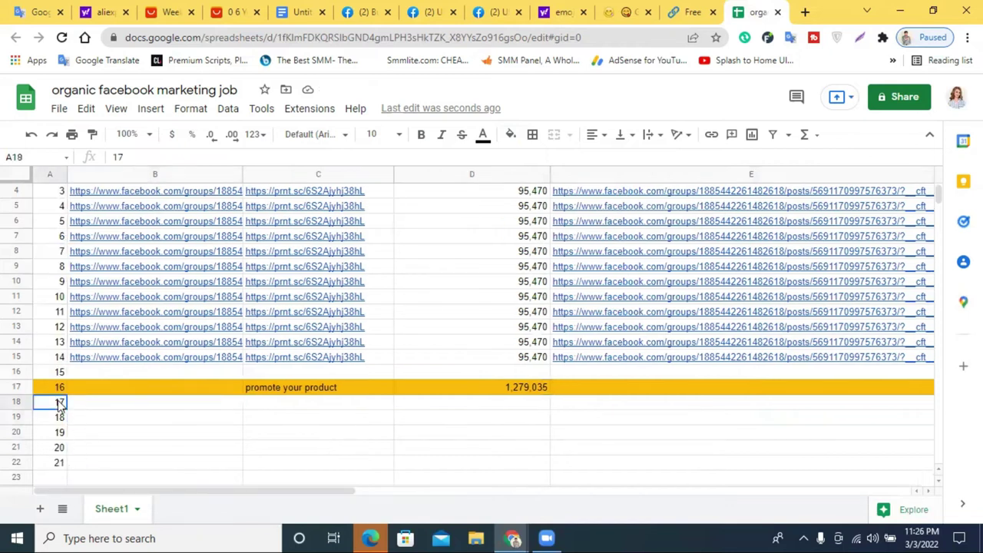
{"action": "left_click", "coordinate": [14, 401]}
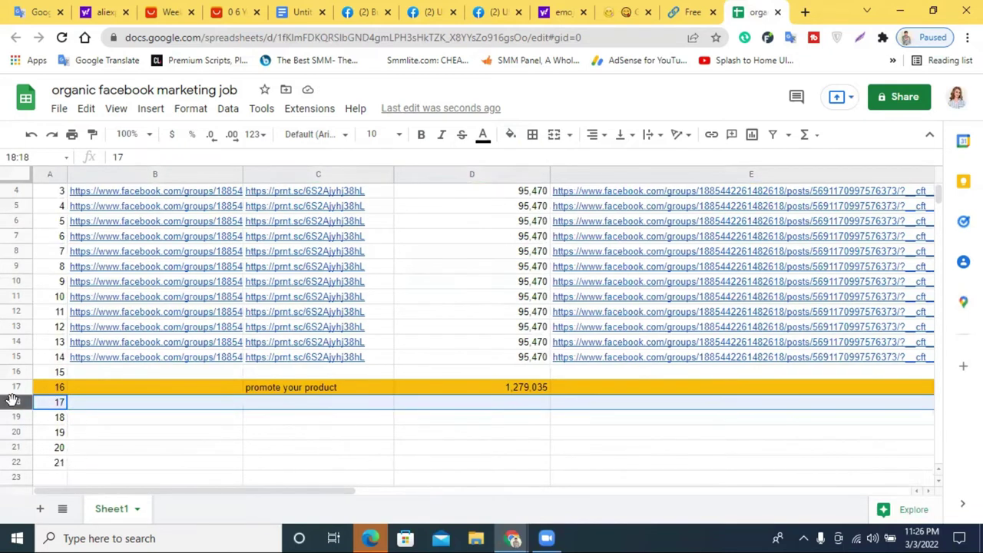
{"action": "double_click", "coordinate": [60, 401]}
{"action": "key", "text": "BackSpace"}
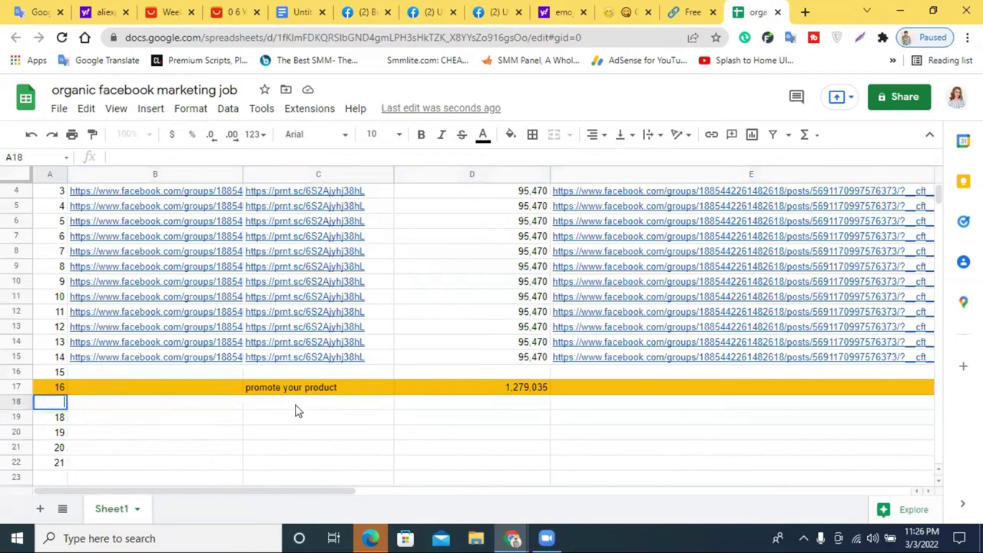
{"action": "left_click", "coordinate": [297, 405]}
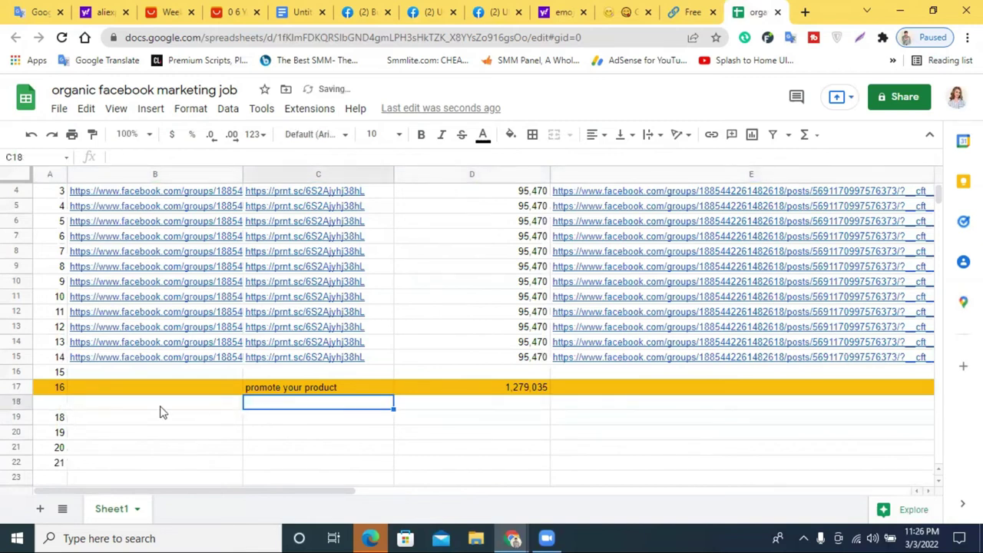
Step: Enter "Extra Work" in cell D18 and center it horizontally
{"action": "double_click", "coordinate": [344, 407]}
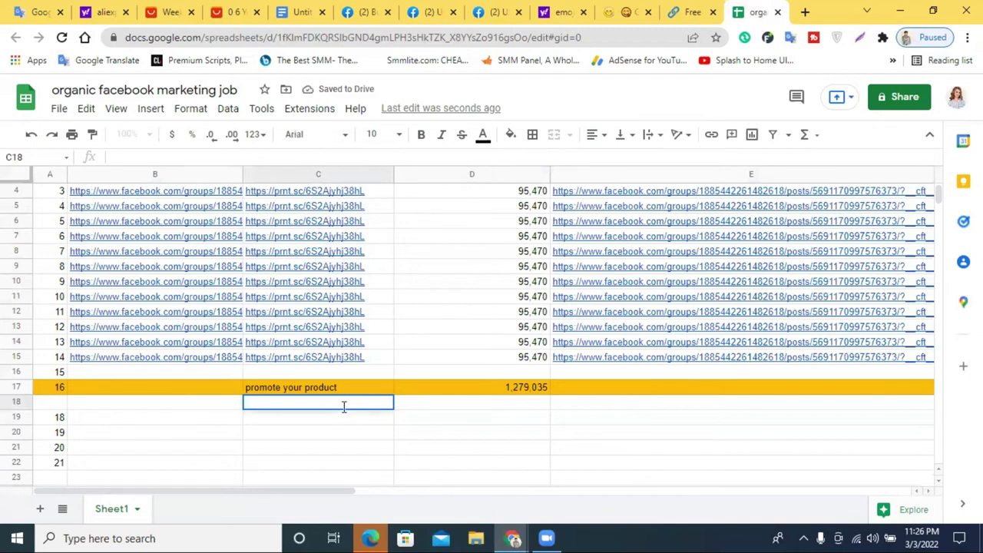
{"action": "left_click", "coordinate": [427, 407]}
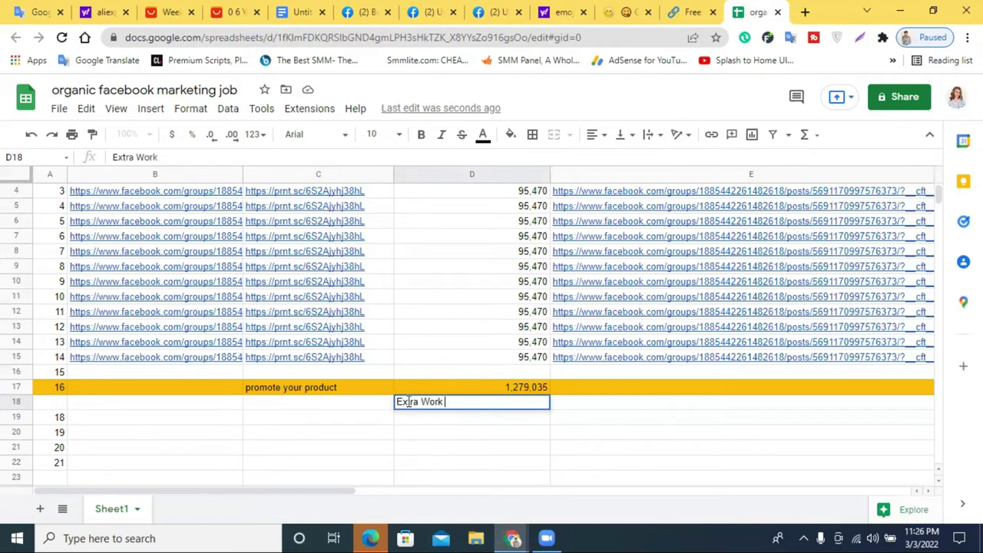
{"action": "key", "text": "Return"}
{"action": "left_click", "coordinate": [458, 406]}
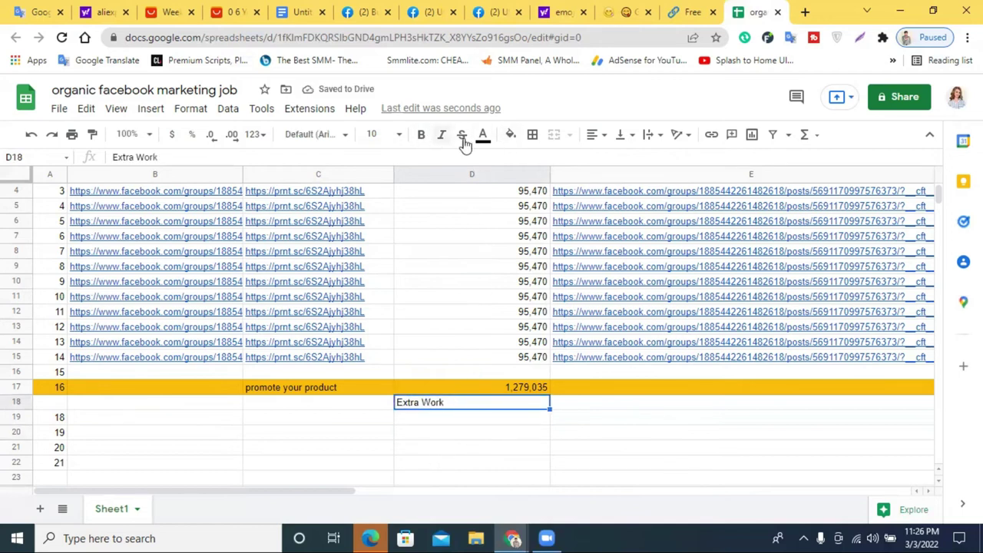
{"action": "left_click", "coordinate": [592, 137]}
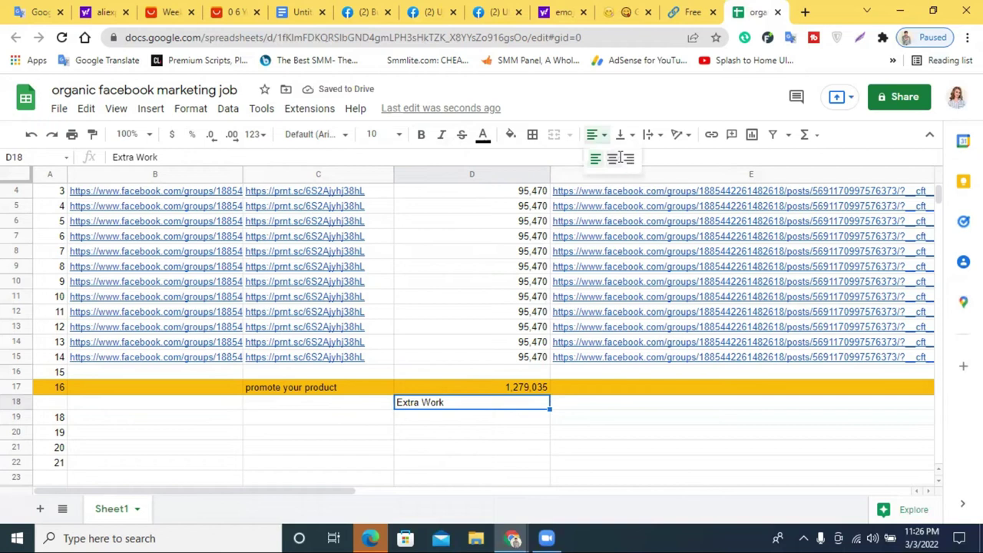
{"action": "left_click", "coordinate": [612, 158]}
{"action": "left_click", "coordinate": [542, 436]}
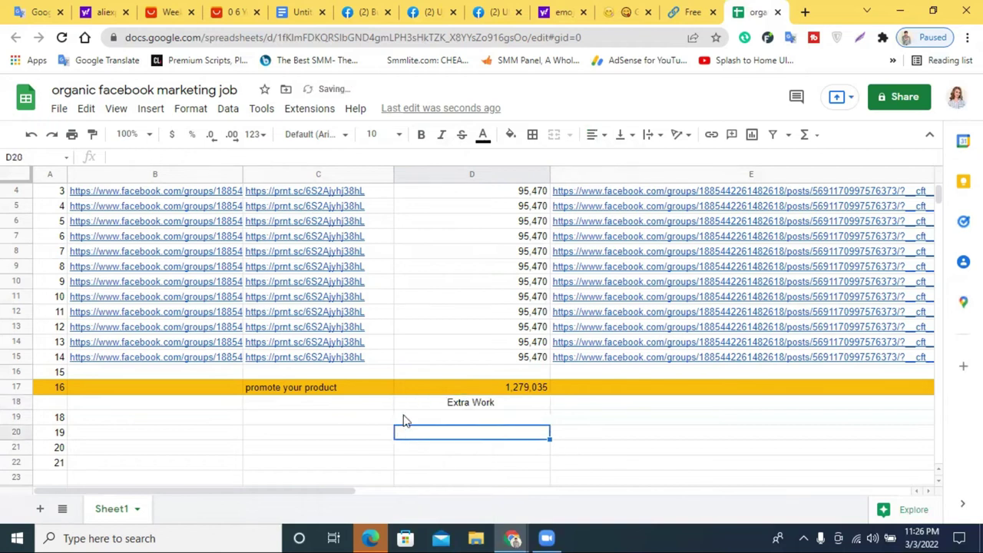
Step: Fill the Extra Work row 18 with yellow and change its fill to the standard teal
{"action": "left_click", "coordinate": [17, 402]}
{"action": "left_click", "coordinate": [511, 135]}
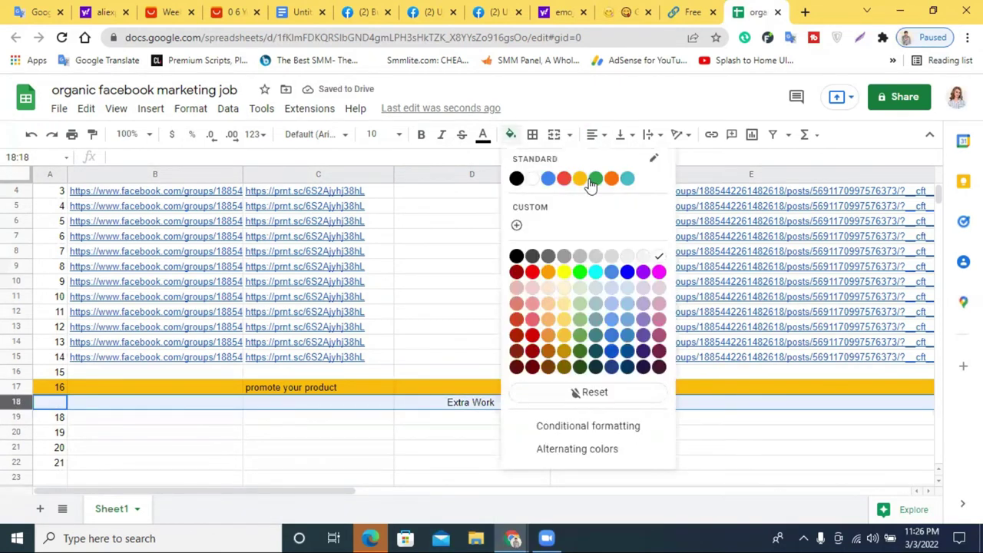
{"action": "left_click", "coordinate": [578, 182]}
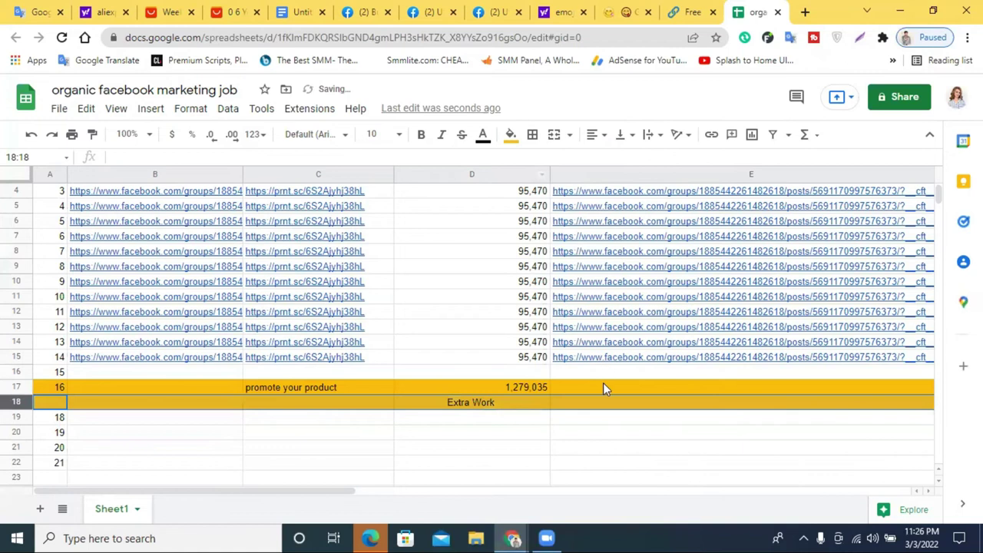
{"action": "left_click", "coordinate": [510, 136]}
{"action": "left_click", "coordinate": [630, 182]}
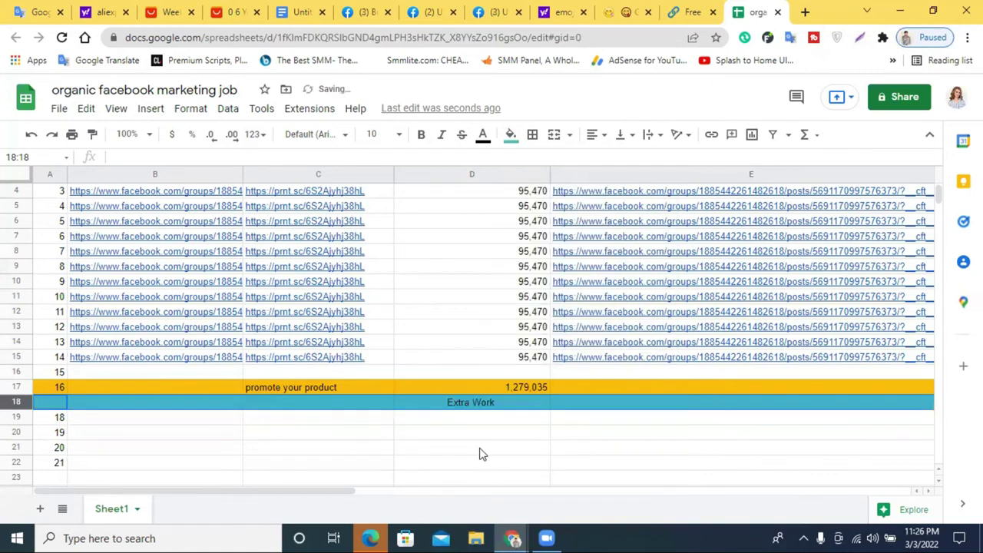
{"action": "left_click", "coordinate": [483, 451]}
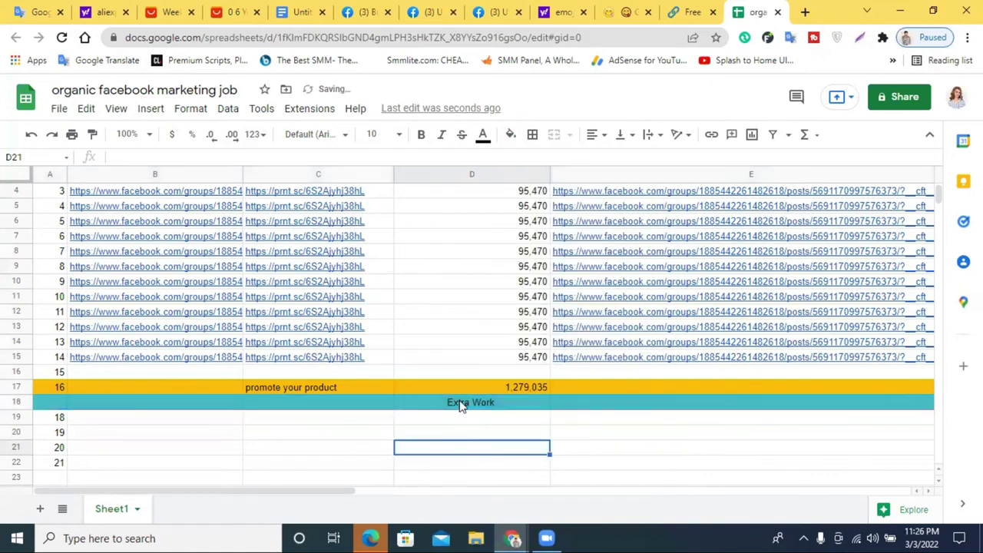
Step: Restart the serial numbering below the Extra Work row by entering 1 in cell A19
{"action": "left_click", "coordinate": [90, 424]}
{"action": "left_click_drag", "start_coordinate": [55, 421], "coordinate": [54, 454]}
{"action": "left_click", "coordinate": [129, 441]}
{"action": "key", "text": "Left"}
{"action": "key", "text": "Up"}
{"action": "type", "text": "1"}
{"action": "left_click", "coordinate": [129, 451]}
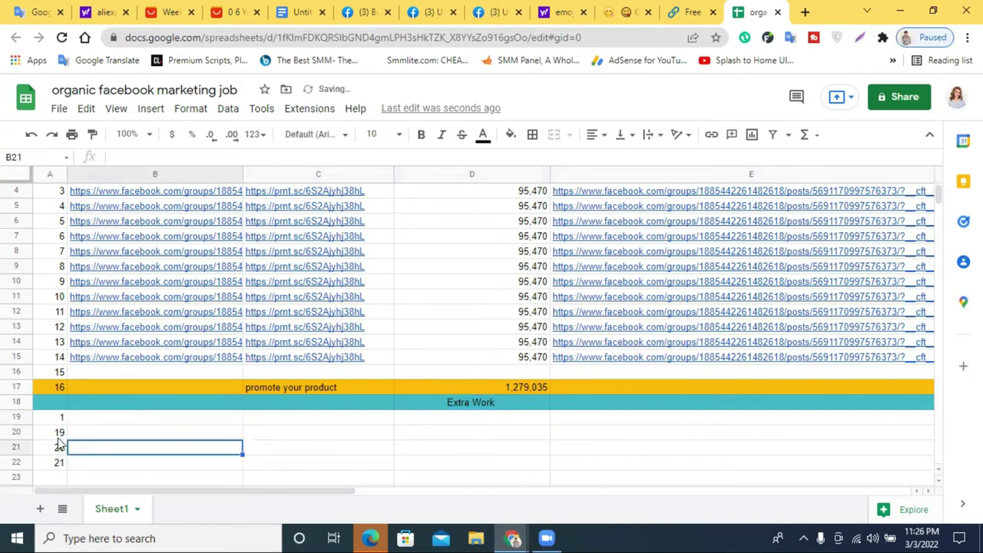
Step: Enter 2 in cell A20 and extend the serial number series from A19:A20 down to cell A34
{"action": "left_click", "coordinate": [59, 432]}
{"action": "type", "text": "2"}
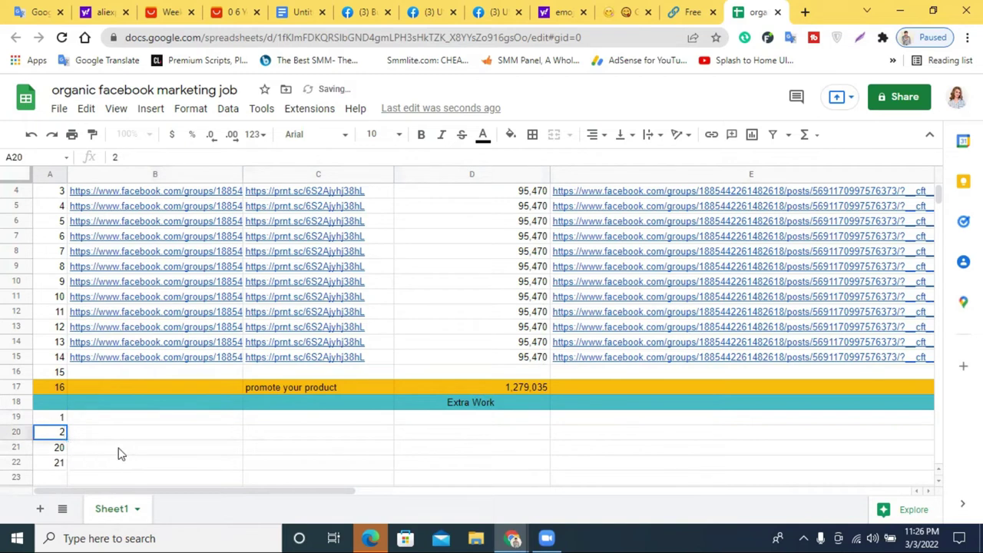
{"action": "left_click", "coordinate": [121, 453]}
{"action": "left_click_drag", "start_coordinate": [59, 423], "coordinate": [59, 439]}
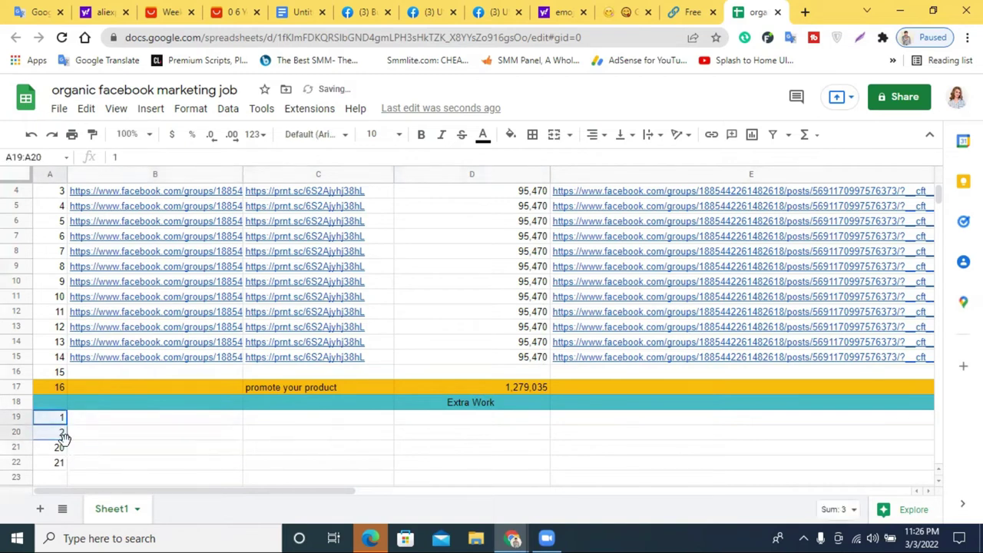
{"action": "left_click", "coordinate": [61, 442]}
{"action": "left_click_drag", "start_coordinate": [60, 420], "coordinate": [68, 492]}
{"action": "scroll", "coordinate": [146, 465], "scroll_direction": "down", "scroll_amount": 3}
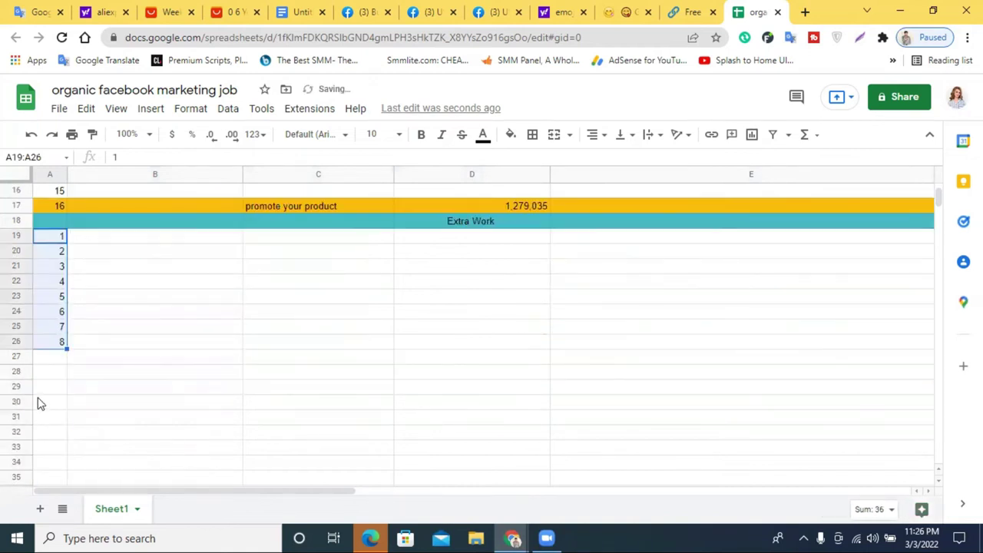
{"action": "left_click_drag", "start_coordinate": [66, 348], "coordinate": [96, 461]}
{"action": "scroll", "coordinate": [154, 446], "scroll_direction": "up", "scroll_amount": 4}
{"action": "scroll", "coordinate": [192, 448], "scroll_direction": "down", "scroll_amount": 2}
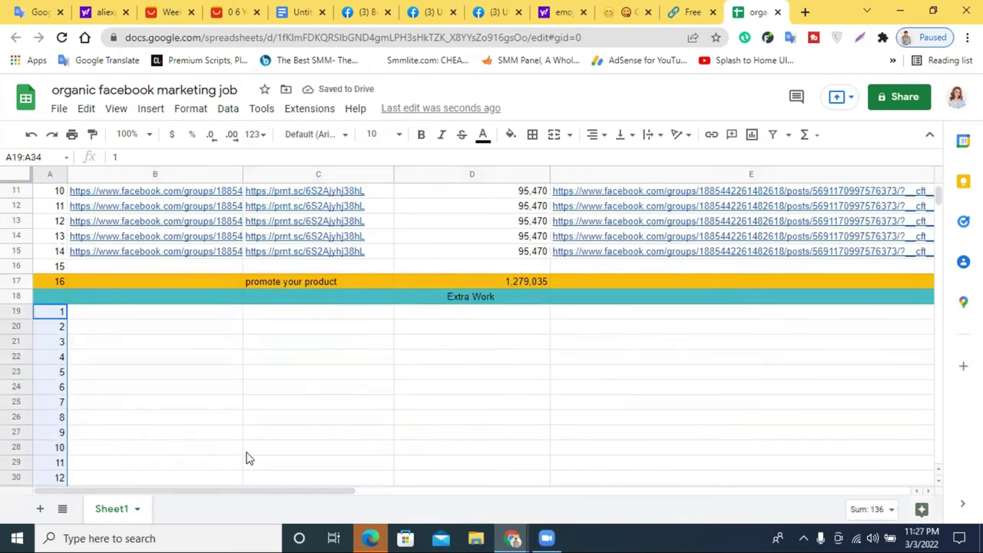
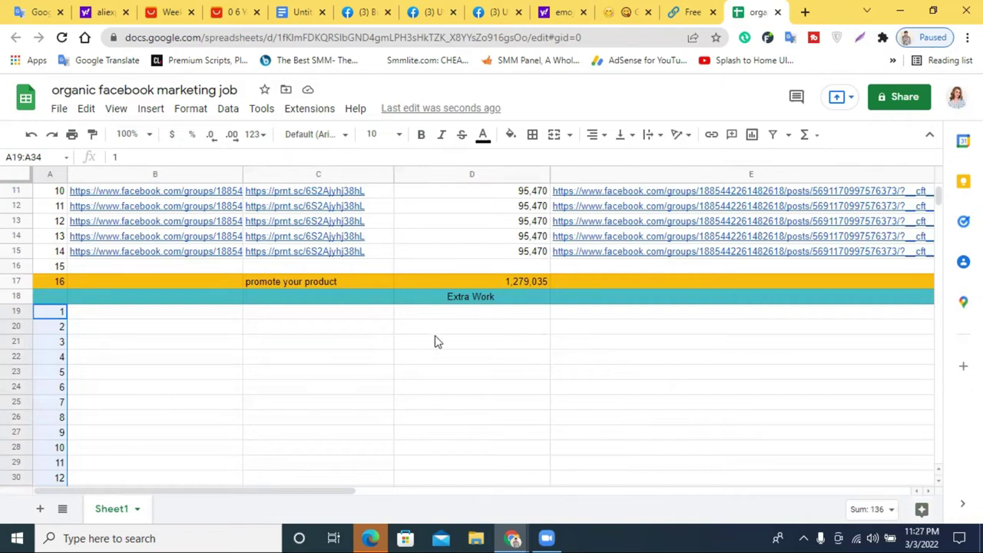
Step: Start an entry with "T" in cell B19, open Twitter in a new browser tab through a web search and close the search results
{"action": "double_click", "coordinate": [113, 314]}
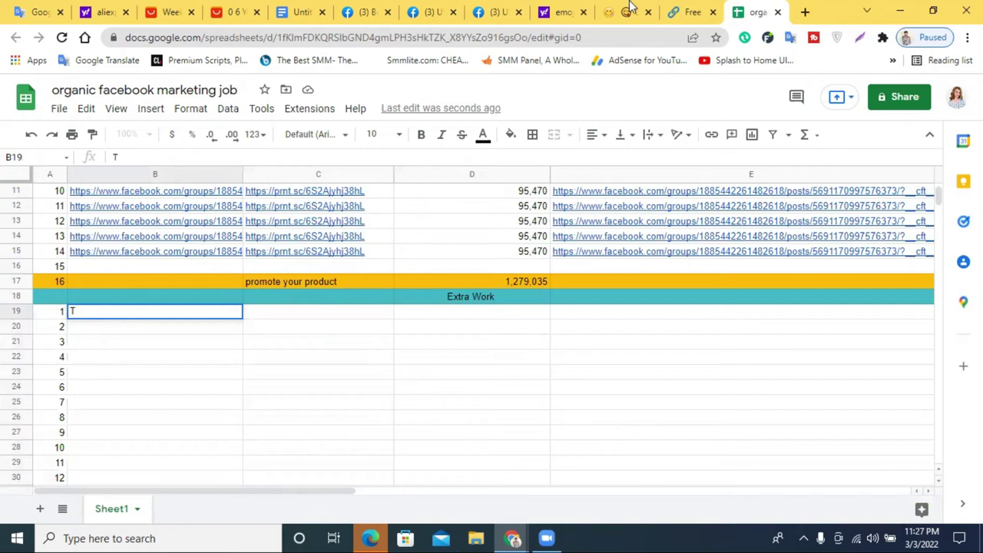
{"action": "left_click", "coordinate": [805, 11]}
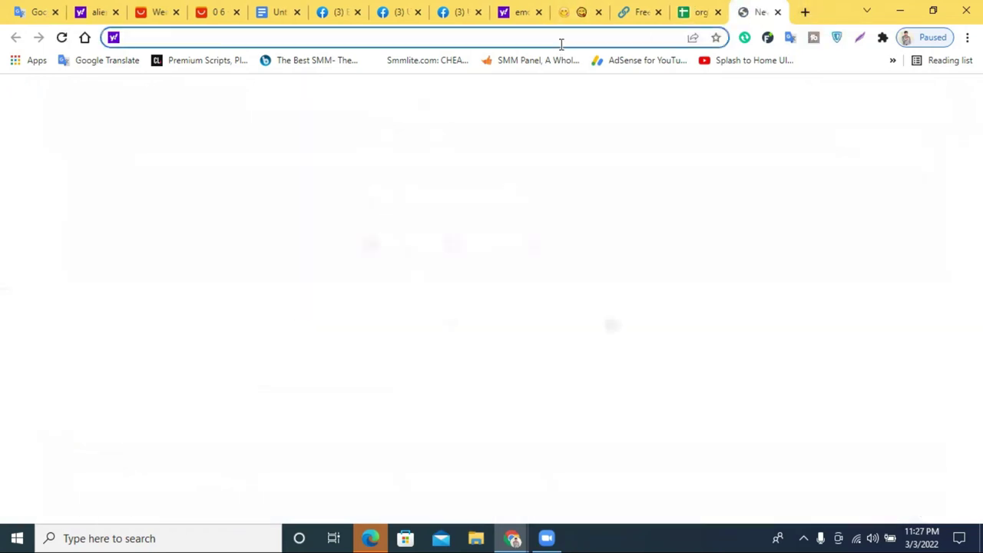
{"action": "type", "text": "tw"}
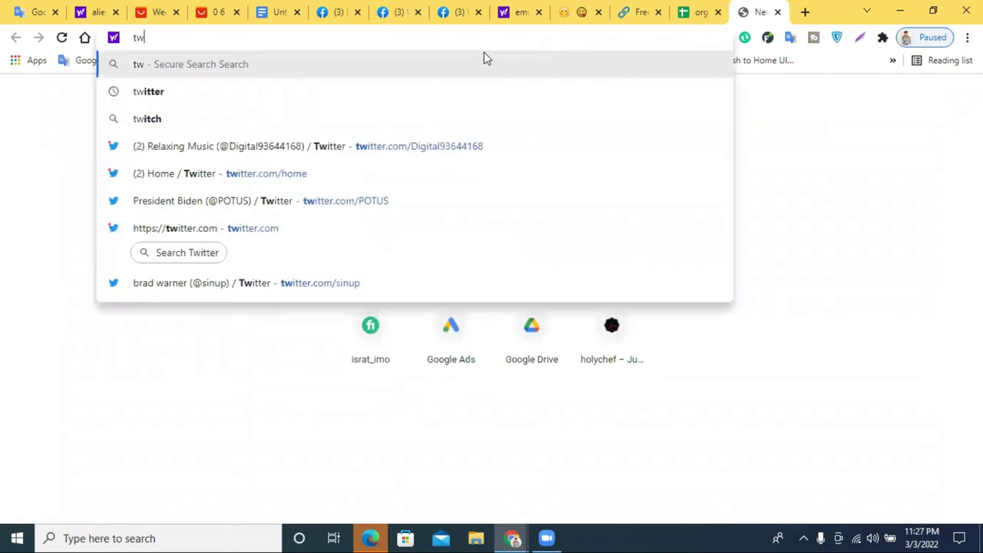
{"action": "left_click", "coordinate": [300, 90]}
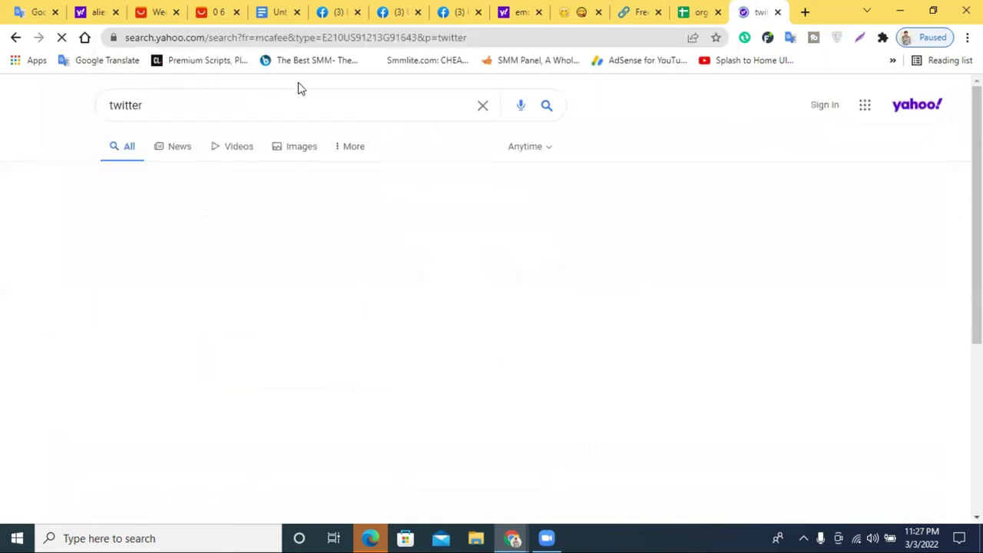
{"action": "left_click", "coordinate": [173, 221]}
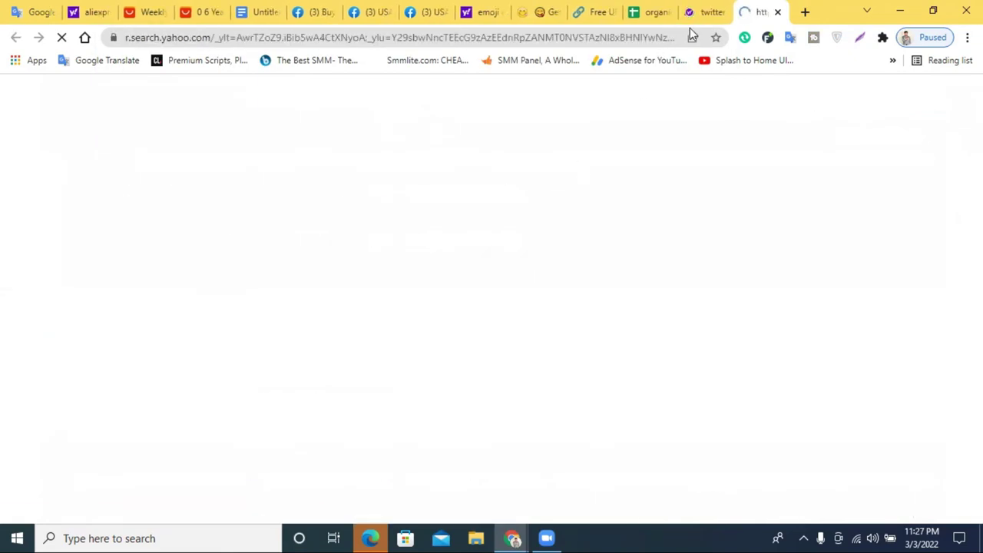
{"action": "left_click", "coordinate": [706, 11]}
{"action": "left_click", "coordinate": [757, 11]}
{"action": "left_click", "coordinate": [710, 12]}
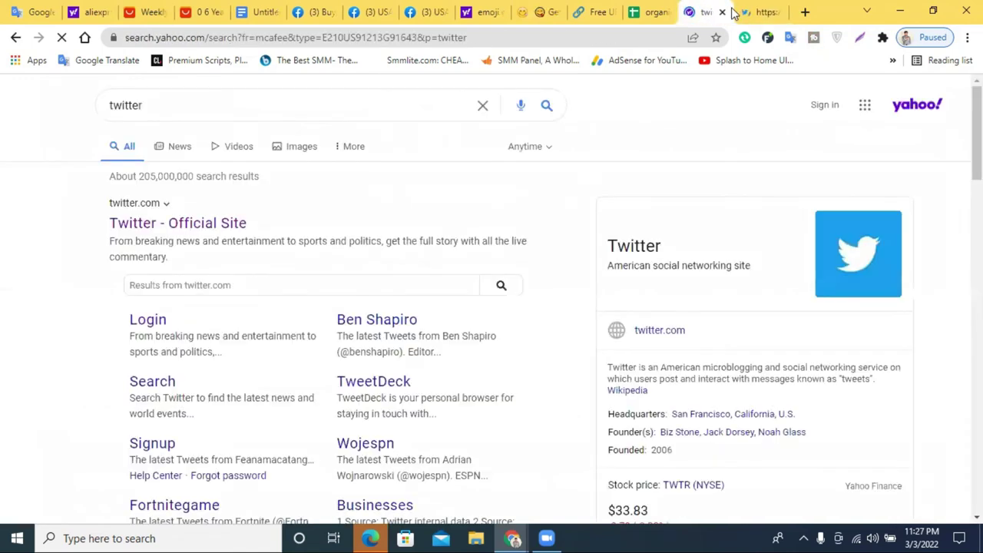
{"action": "left_click", "coordinate": [722, 11]}
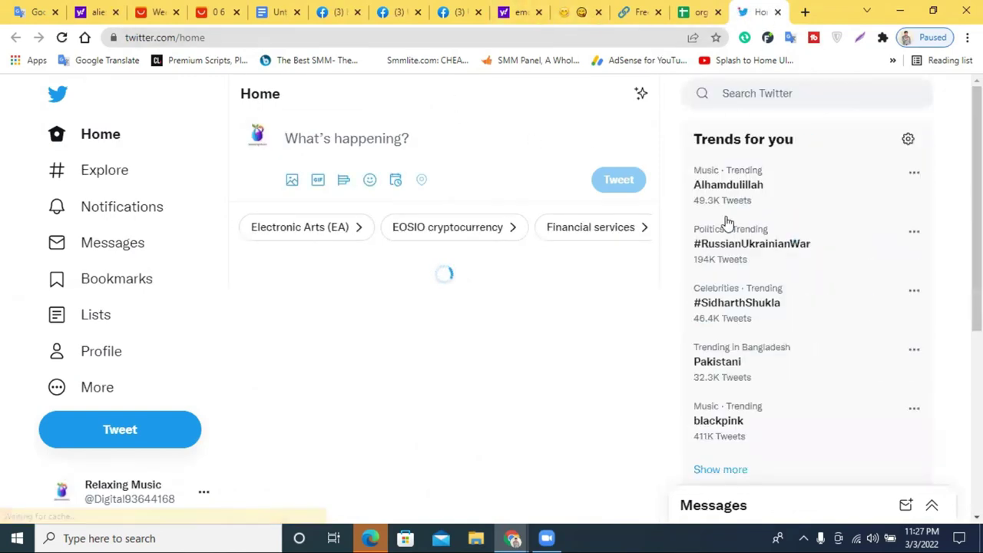
Step: Copy the potty product title and Buy Now link from the shared Facebook group post and return to Twitter
{"action": "left_click", "coordinate": [294, 10]}
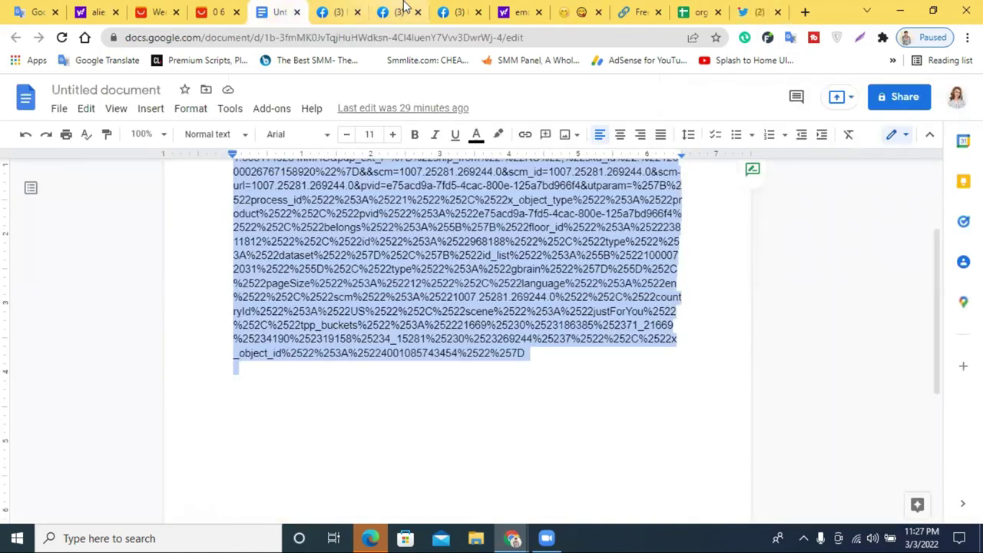
{"action": "scroll", "coordinate": [474, 292], "scroll_direction": "up", "scroll_amount": 2}
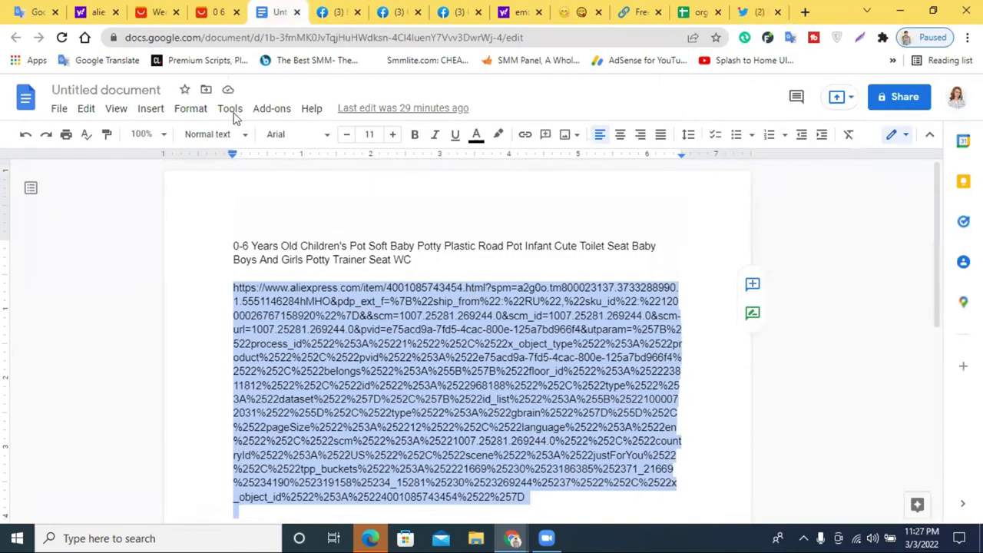
{"action": "left_click", "coordinate": [339, 11]}
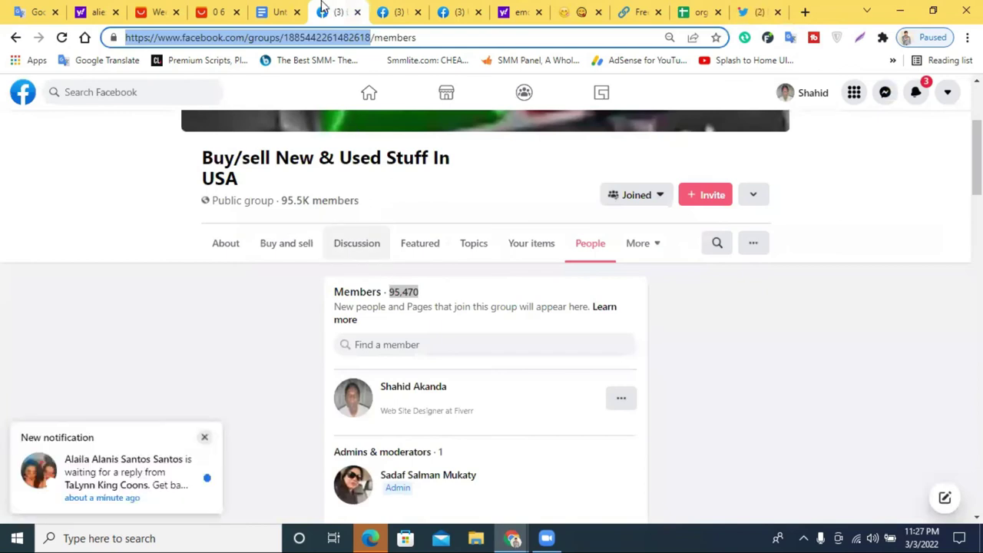
{"action": "left_click", "coordinate": [401, 12]}
{"action": "scroll", "coordinate": [412, 240], "scroll_direction": "down", "scroll_amount": 2}
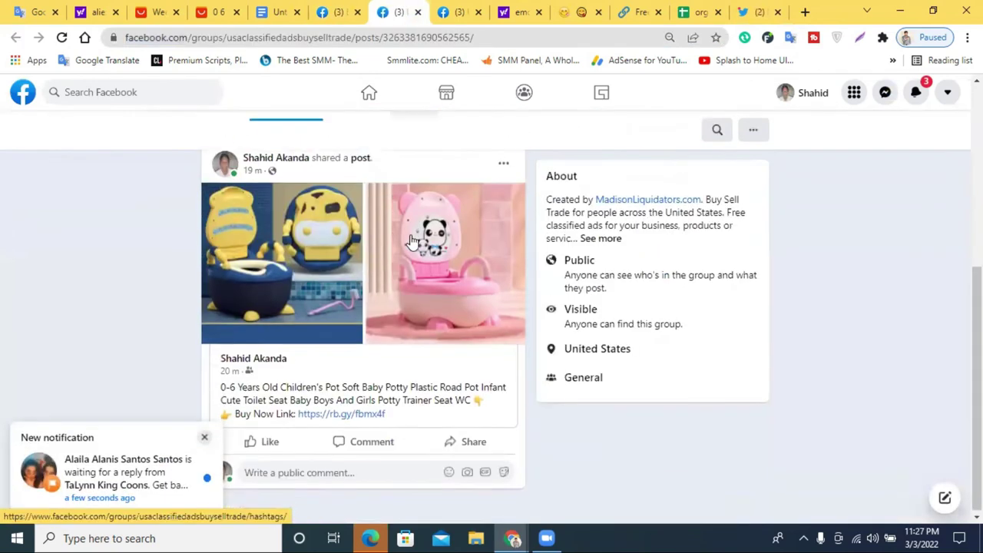
{"action": "left_click_drag", "start_coordinate": [386, 414], "coordinate": [220, 384]}
{"action": "left_click", "coordinate": [744, 7]}
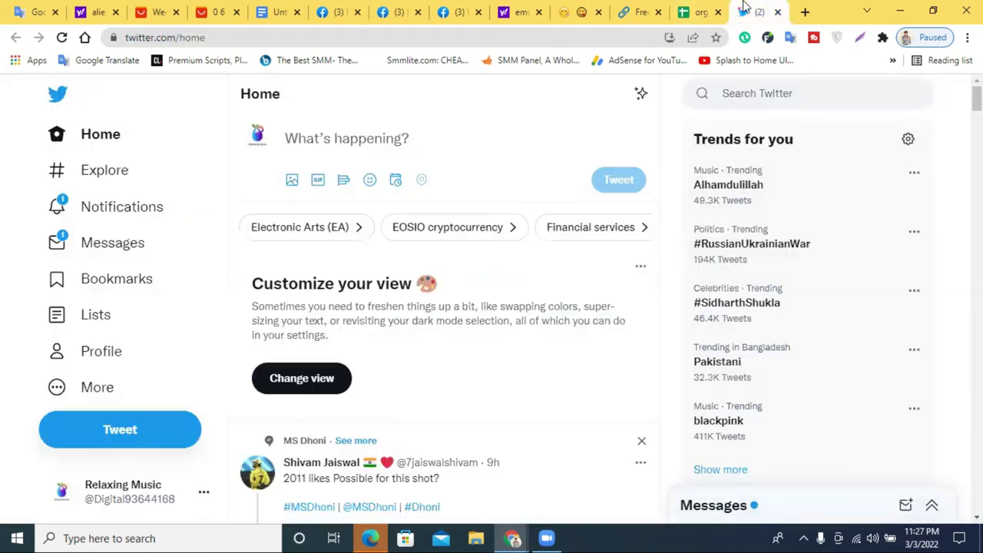
Step: Open President Biden's Twitter profile from the recent searches
{"action": "left_click", "coordinate": [799, 93]}
{"action": "key", "text": "Escape"}
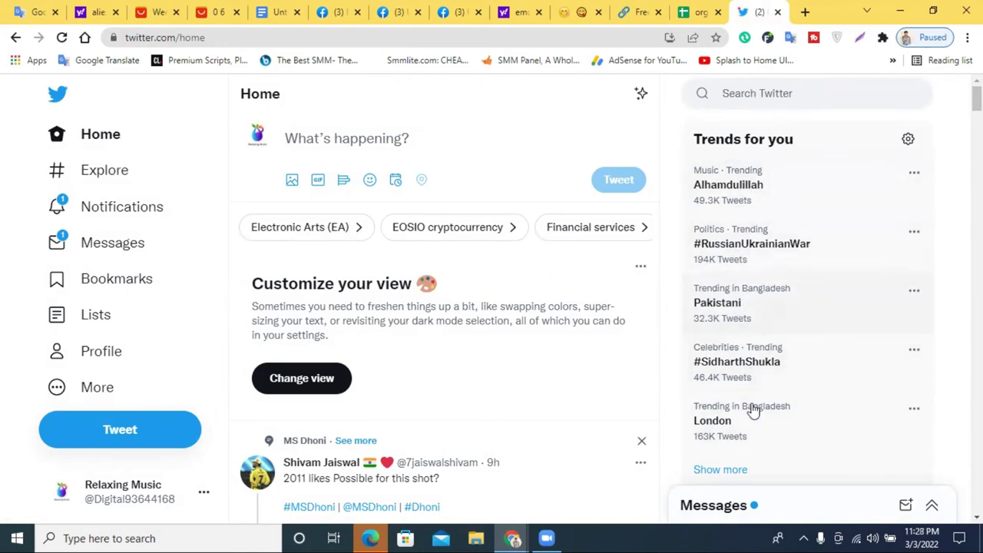
{"action": "left_click", "coordinate": [749, 100]}
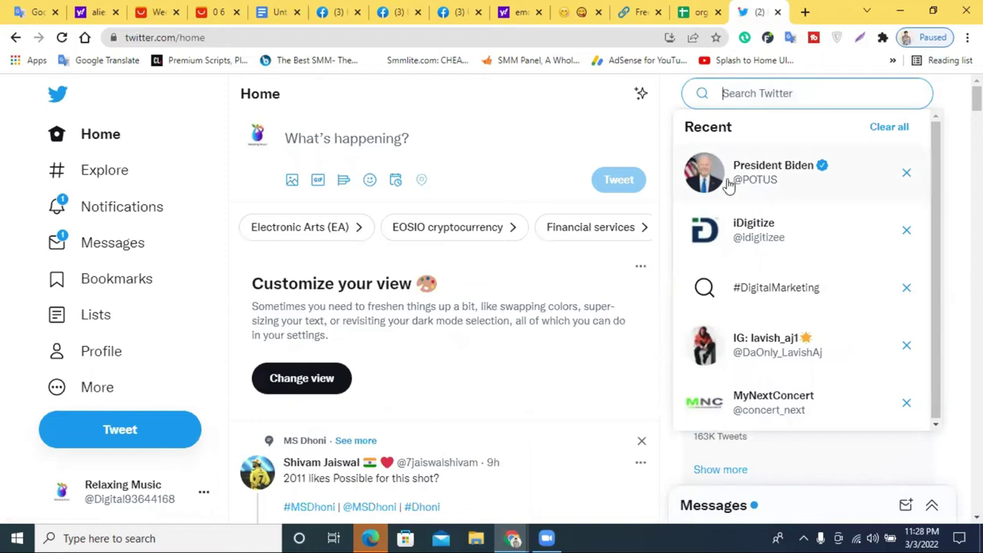
{"action": "left_click", "coordinate": [777, 174]}
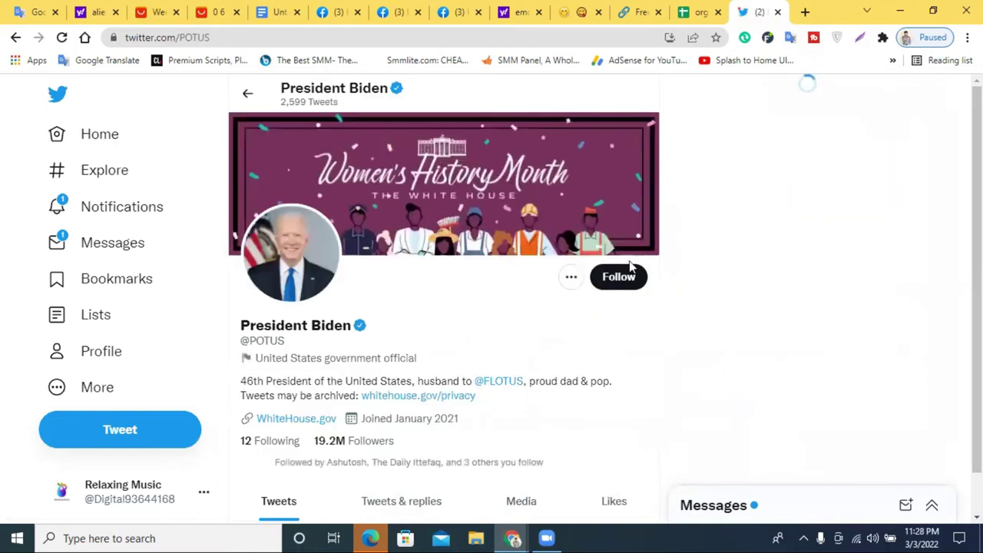
{"action": "scroll", "coordinate": [629, 266], "scroll_direction": "down", "scroll_amount": 7}
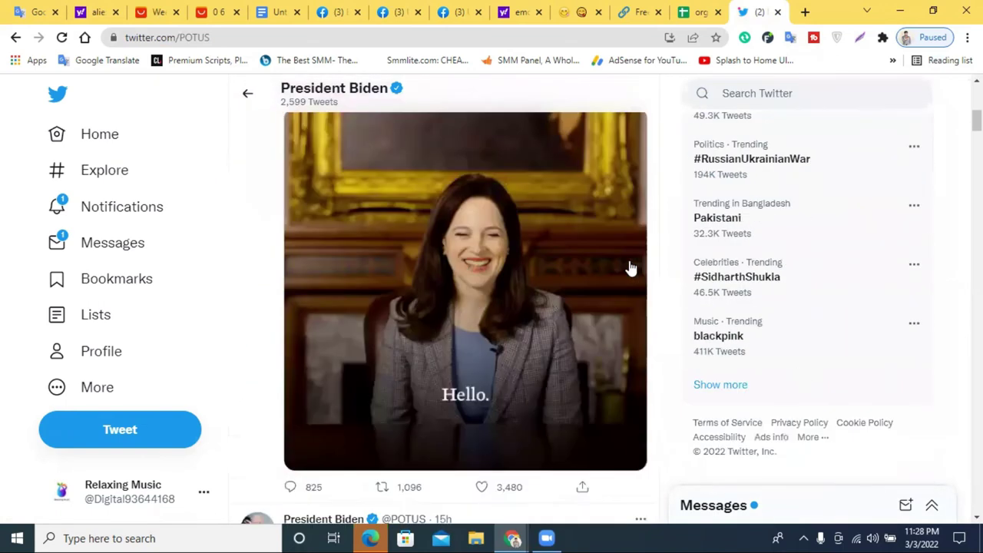
{"action": "scroll", "coordinate": [629, 266], "scroll_direction": "down", "scroll_amount": 4}
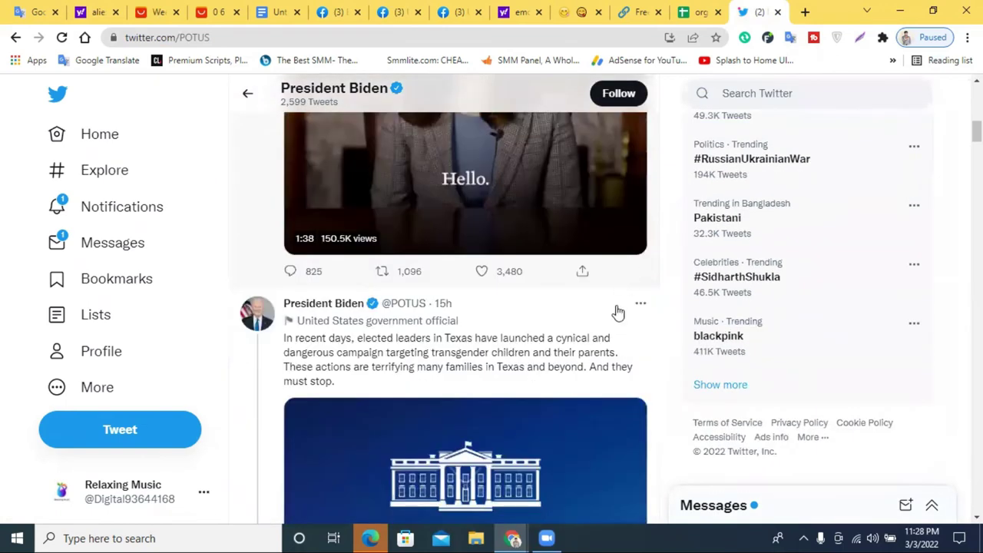
{"action": "left_click", "coordinate": [386, 275]}
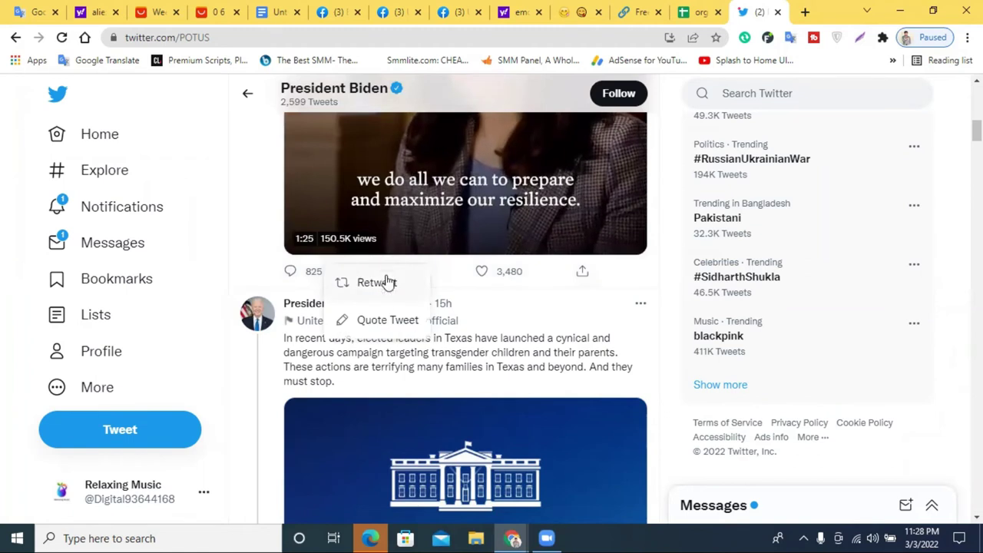
{"action": "left_click", "coordinate": [388, 321]}
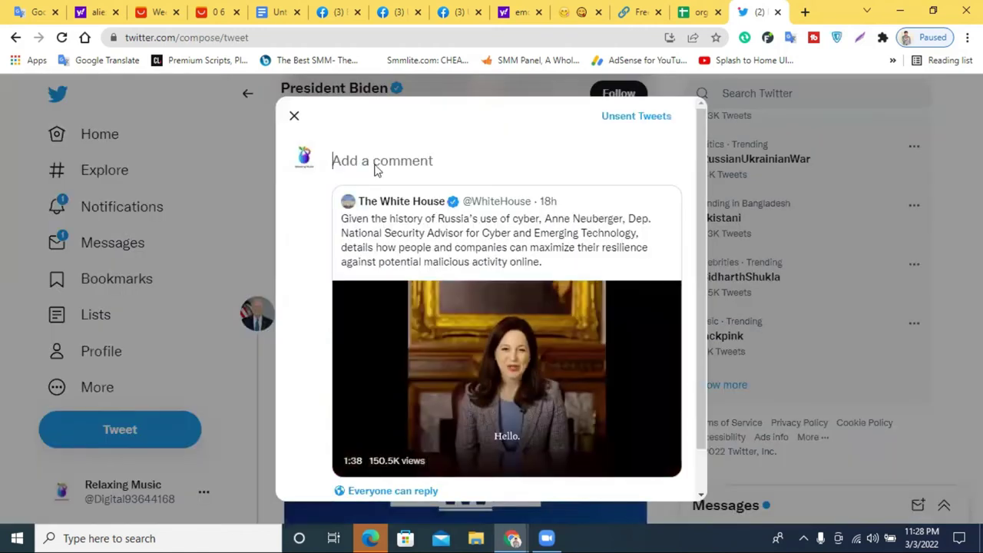
{"action": "type", "text": "0-6 Years Old Children's Pot Soft Baby Potty Plastic Road Pot Infant Cute Toilet Seat Baby Boys And Girls Potty Trainer Seat WC 👇 👉 Buy Now Link: https://rb.gy/fbmx4f"}
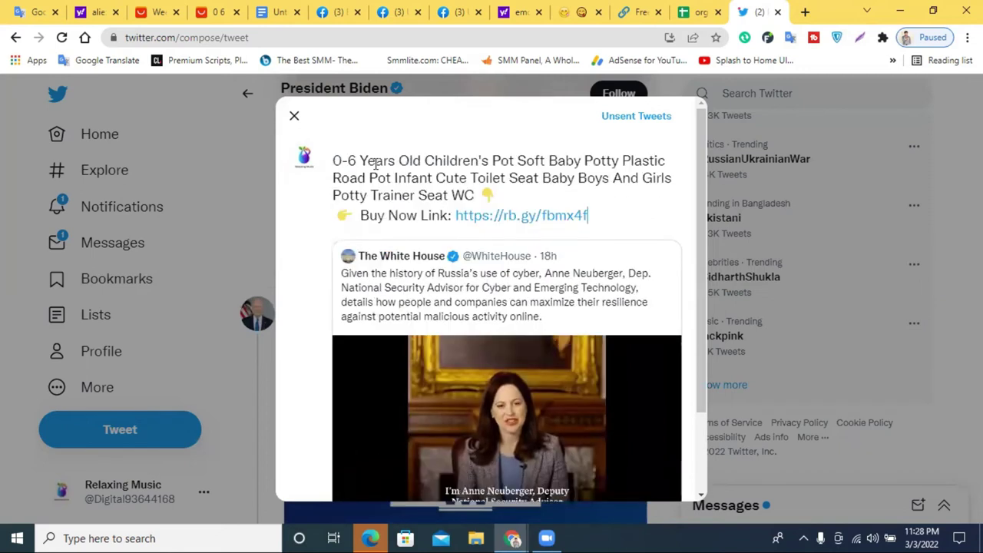
Step: Attach the two potty product images from Downloads to the quote tweet and post it
{"action": "scroll", "coordinate": [474, 351], "scroll_direction": "down", "scroll_amount": 2}
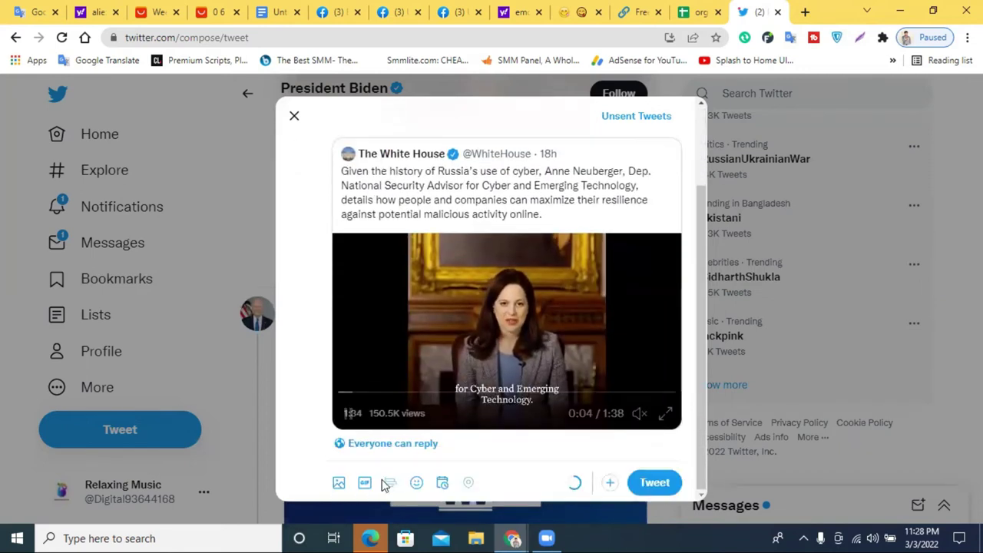
{"action": "left_click", "coordinate": [339, 482]}
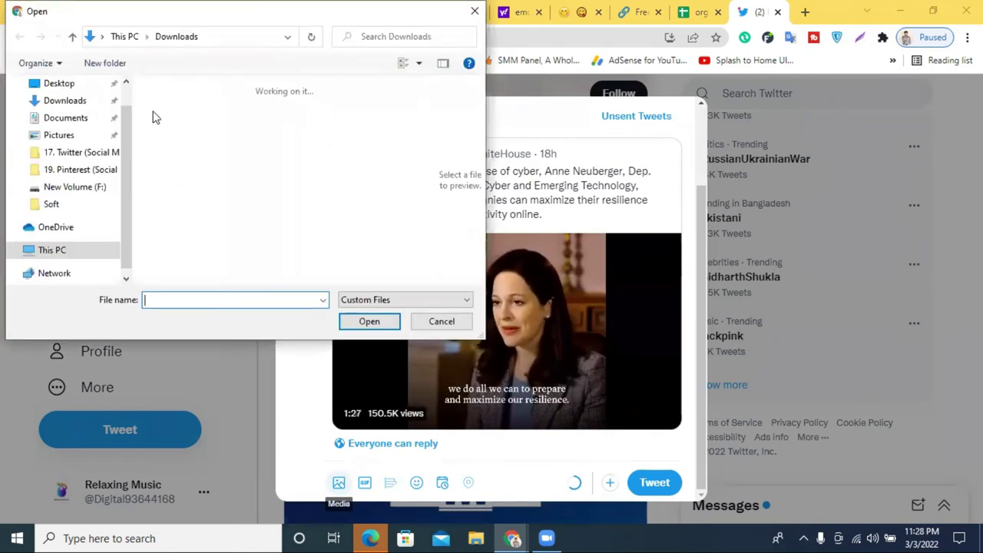
{"action": "left_click_drag", "start_coordinate": [143, 112], "coordinate": [225, 170]}
{"action": "left_click", "coordinate": [372, 321]}
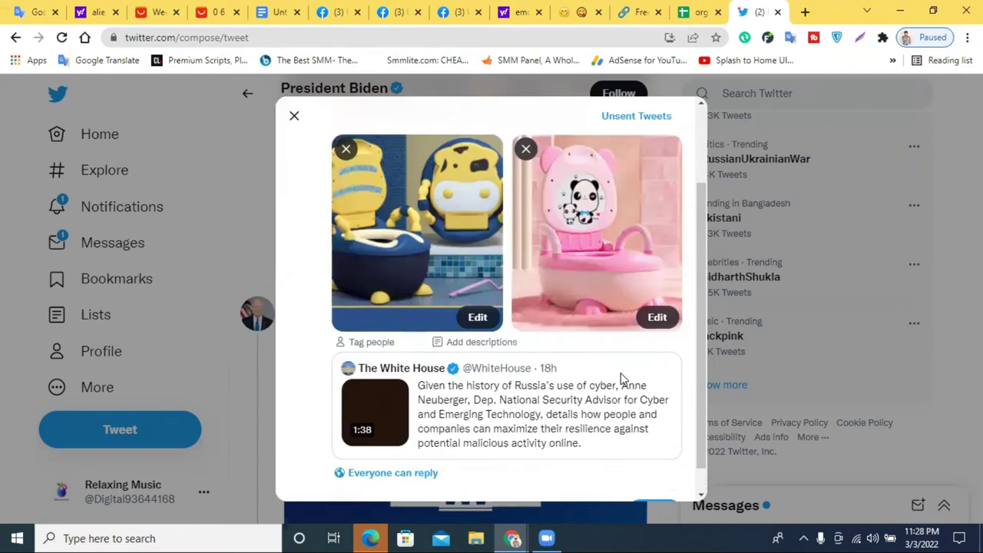
{"action": "scroll", "coordinate": [622, 378], "scroll_direction": "down", "scroll_amount": 1}
{"action": "left_click", "coordinate": [647, 481]}
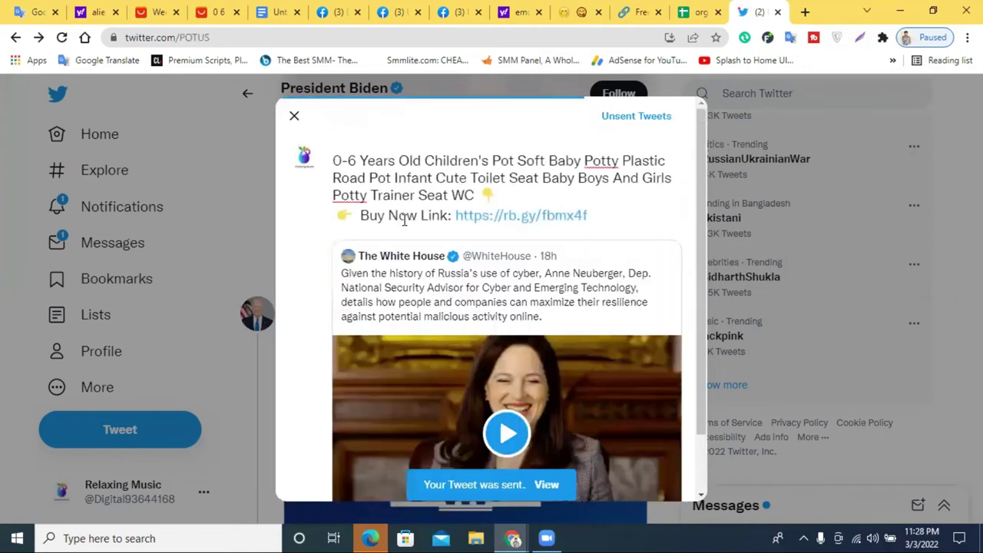
Step: Open the account's own Twitter profile, check the newly posted quote tweet and reload the page
{"action": "scroll", "coordinate": [469, 288], "scroll_direction": "up", "scroll_amount": 1}
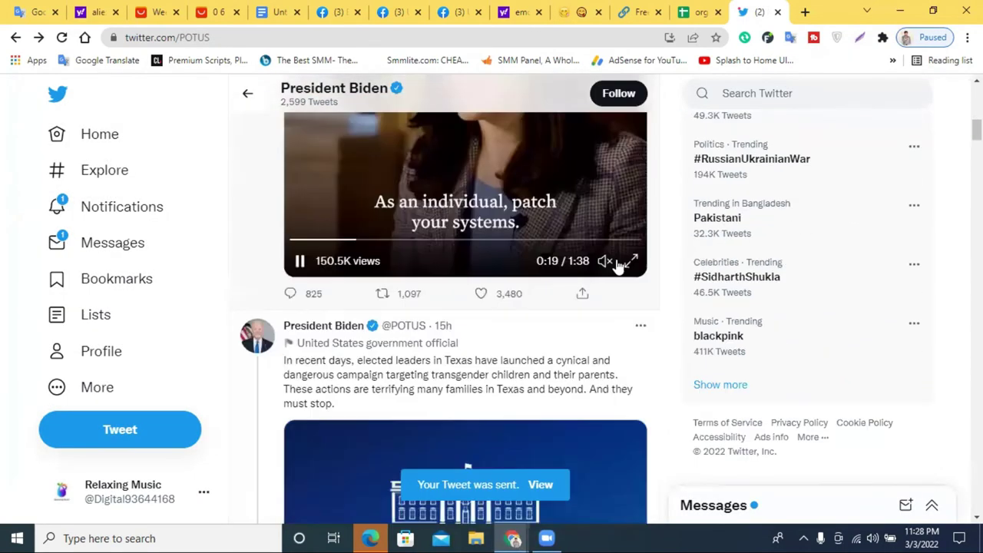
{"action": "left_click", "coordinate": [96, 369]}
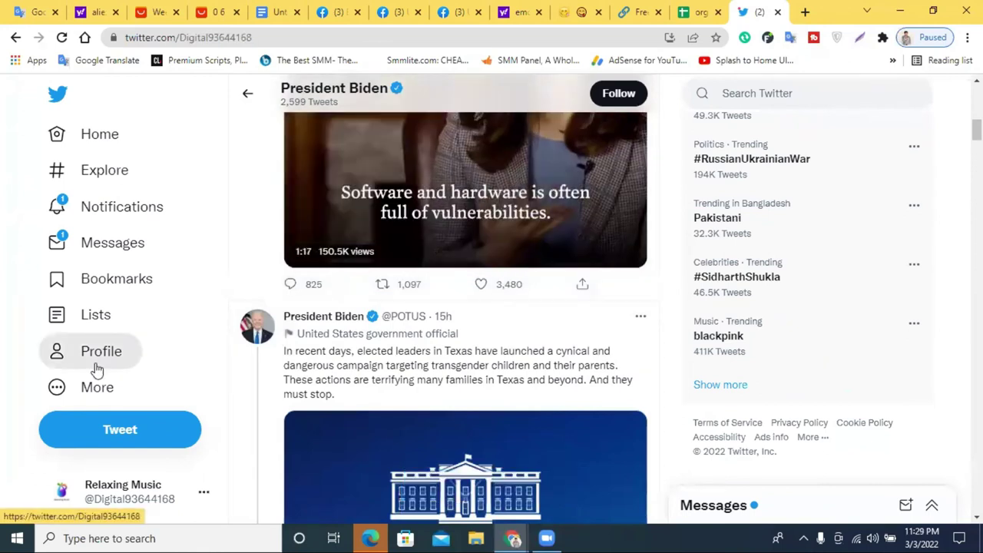
{"action": "scroll", "coordinate": [346, 296], "scroll_direction": "down", "scroll_amount": 3}
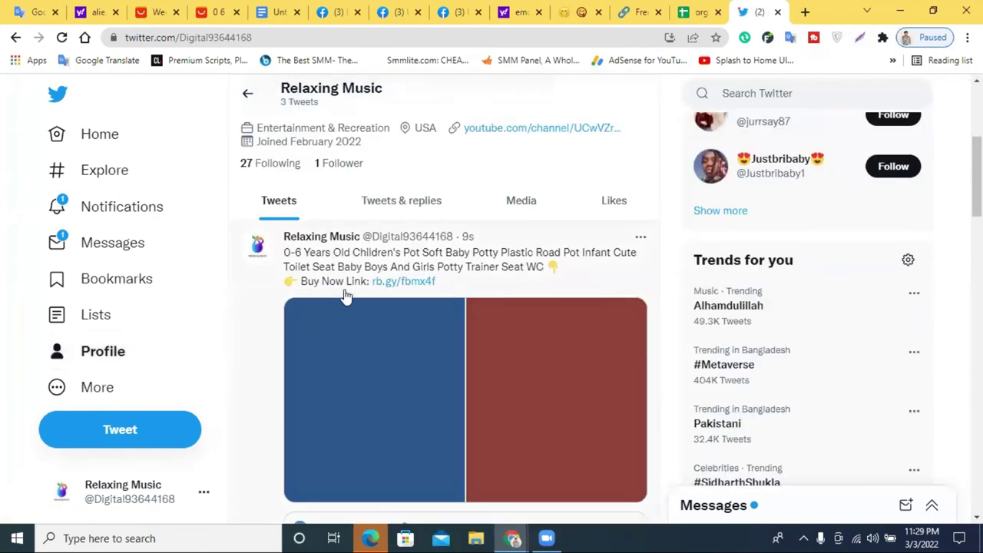
{"action": "scroll", "coordinate": [538, 292], "scroll_direction": "down", "scroll_amount": 5}
{"action": "scroll", "coordinate": [549, 296], "scroll_direction": "up", "scroll_amount": 5}
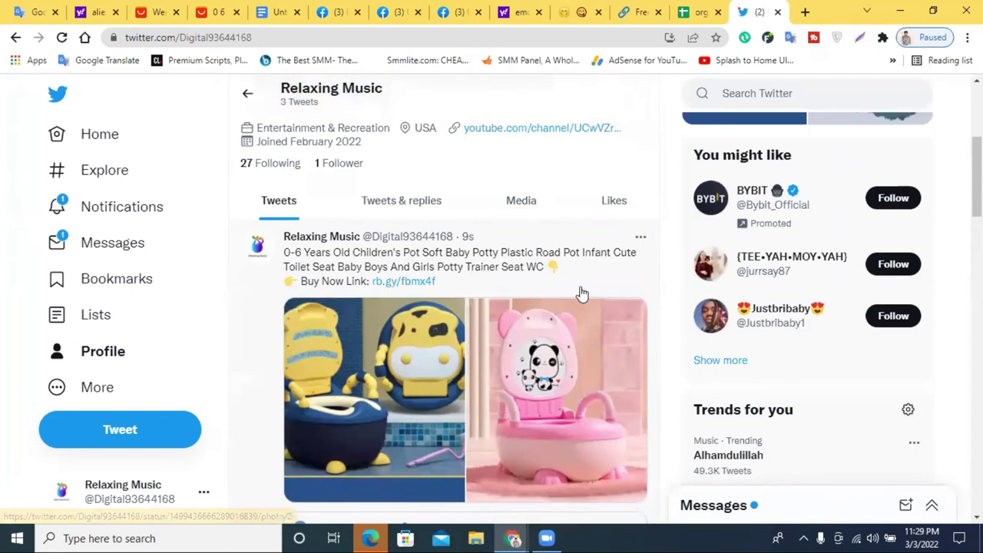
{"action": "scroll", "coordinate": [581, 293], "scroll_direction": "down", "scroll_amount": 5}
{"action": "scroll", "coordinate": [467, 228], "scroll_direction": "up", "scroll_amount": 3}
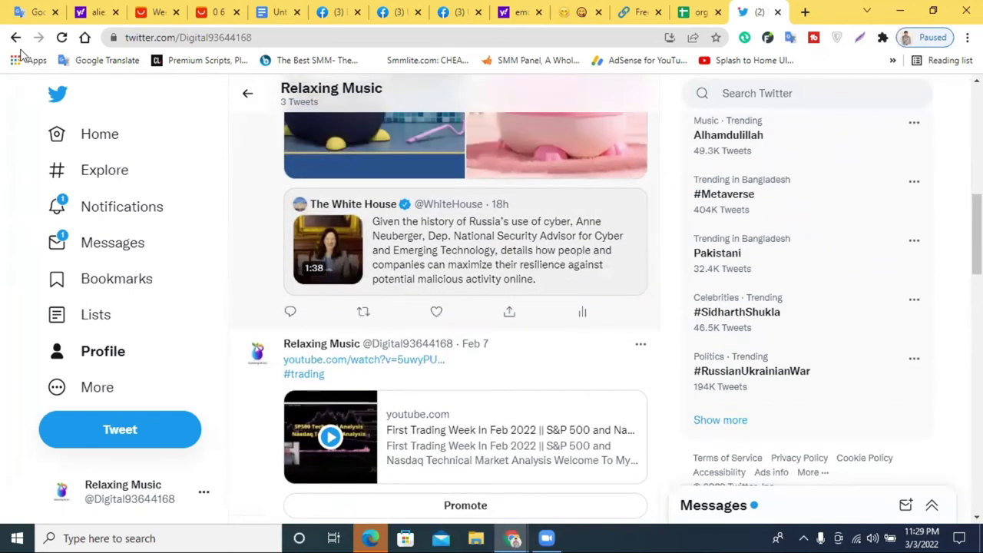
{"action": "key", "text": "F5"}
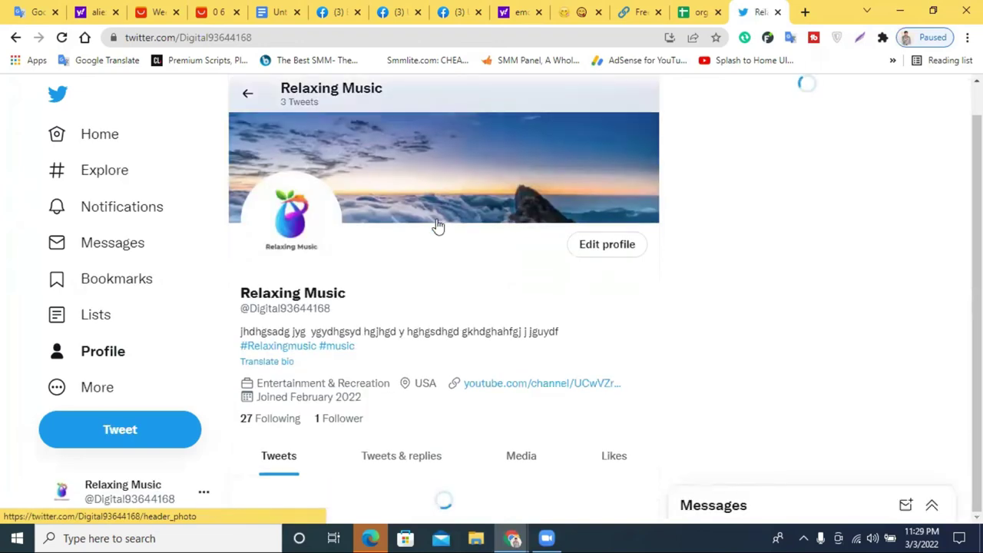
Step: Check the impressions in the analytics of the new potty product quote tweet, then close them
{"action": "scroll", "coordinate": [438, 227], "scroll_direction": "down", "scroll_amount": 5}
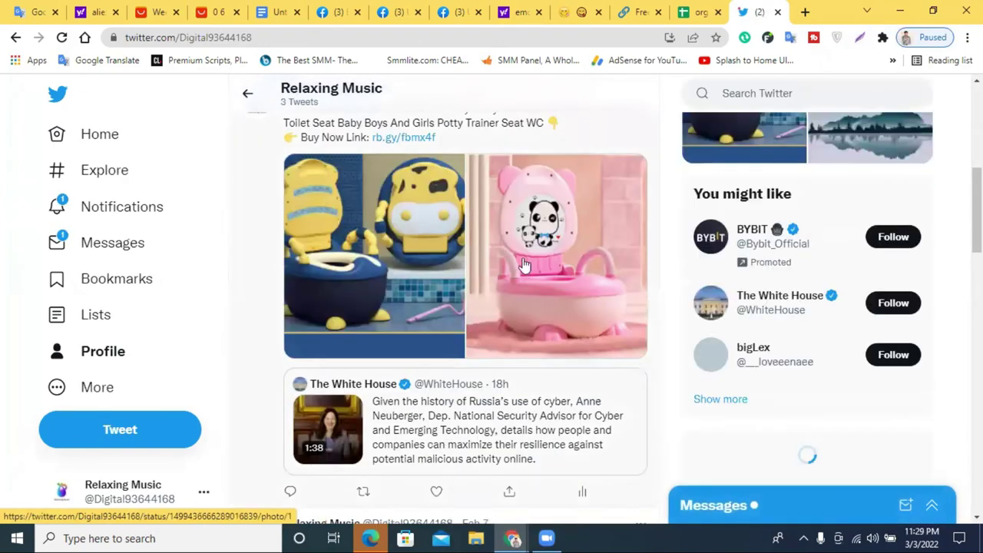
{"action": "scroll", "coordinate": [522, 265], "scroll_direction": "down", "scroll_amount": 3}
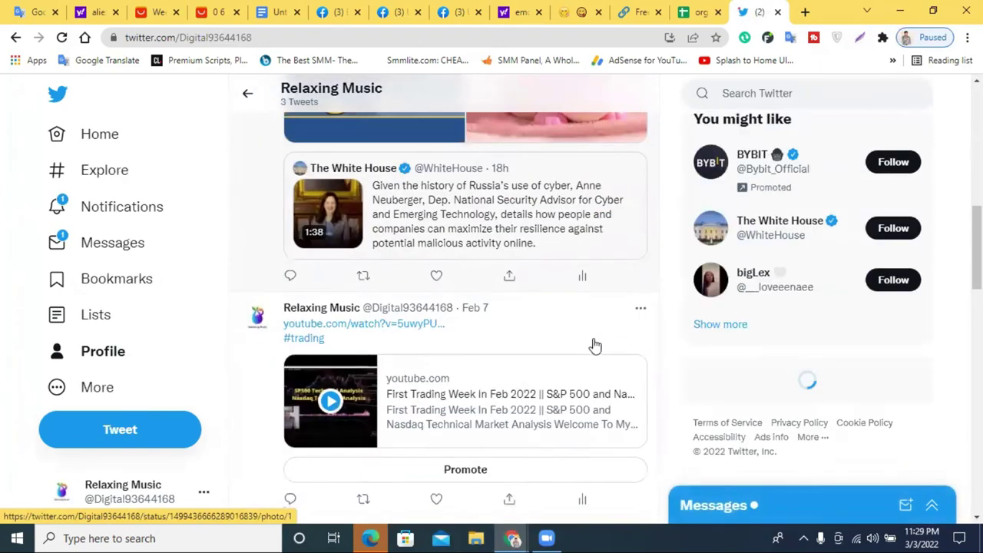
{"action": "left_click", "coordinate": [583, 281]}
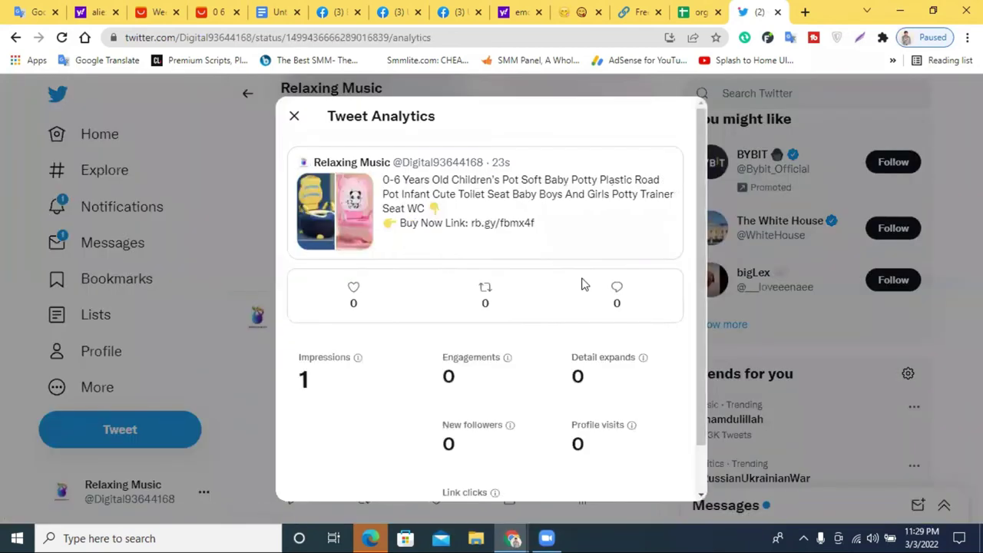
{"action": "left_click_drag", "start_coordinate": [322, 371], "coordinate": [299, 374]}
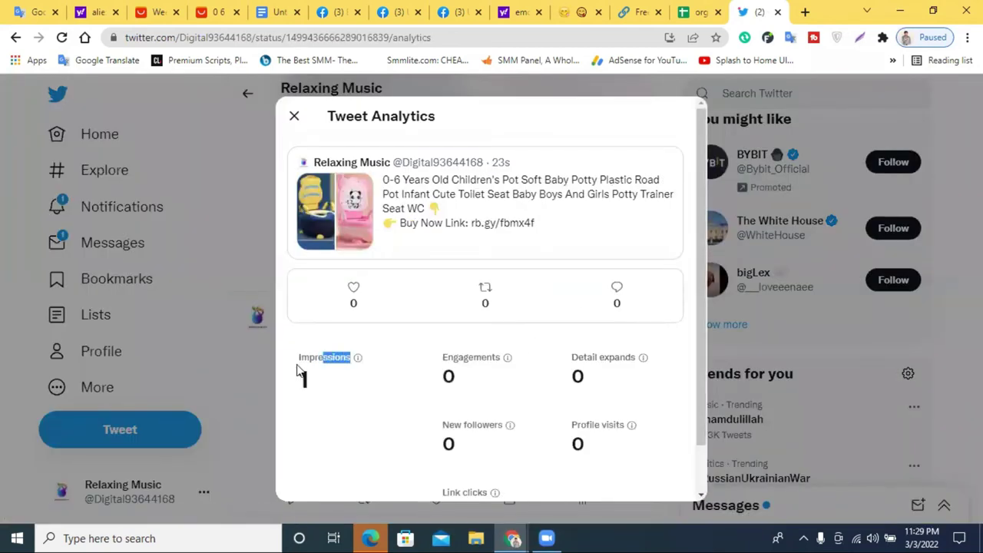
{"action": "left_click", "coordinate": [362, 382]}
{"action": "left_click", "coordinate": [294, 118]}
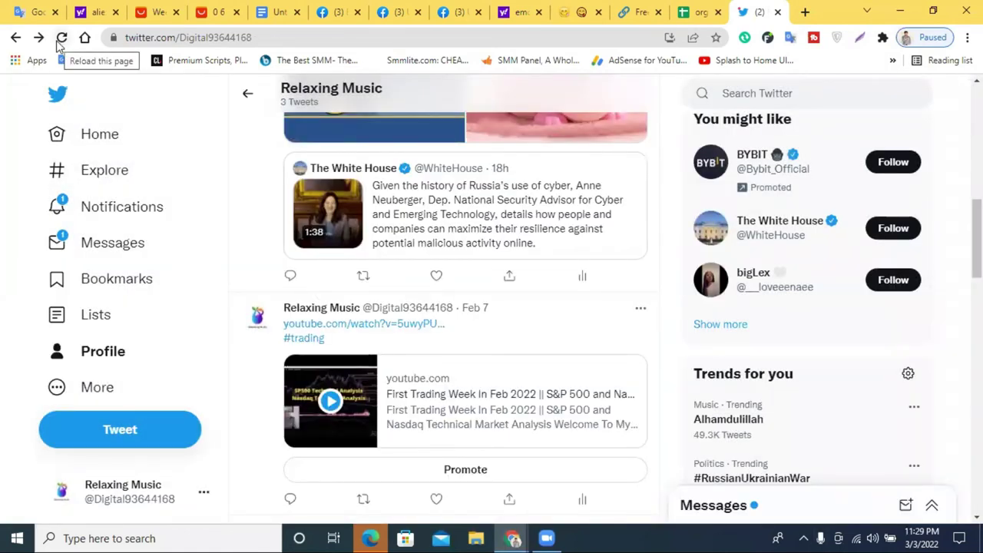
Step: Reload the profile and recheck the potty quote tweet's analytics, including impressions and link clicks
{"action": "left_click", "coordinate": [60, 40]}
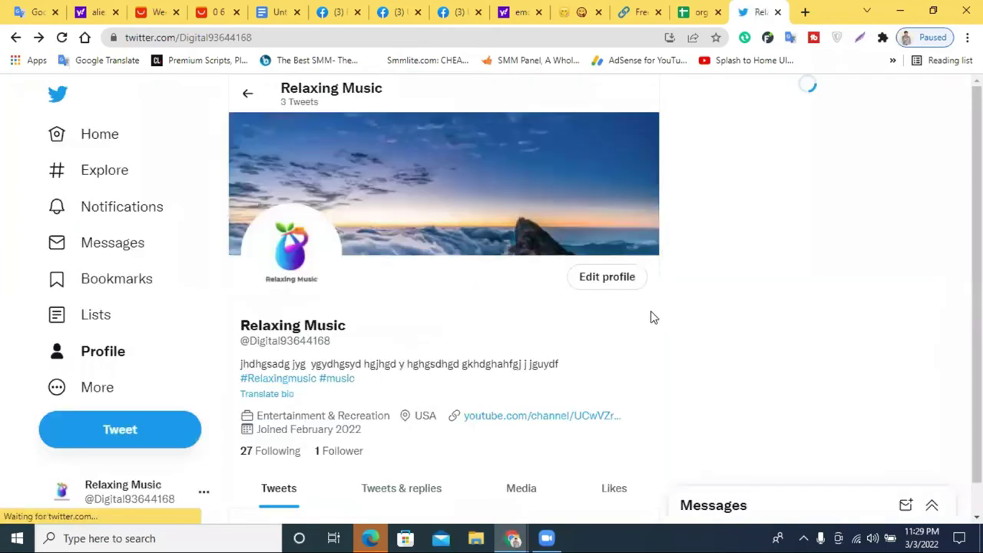
{"action": "scroll", "coordinate": [611, 330], "scroll_direction": "down", "scroll_amount": 4}
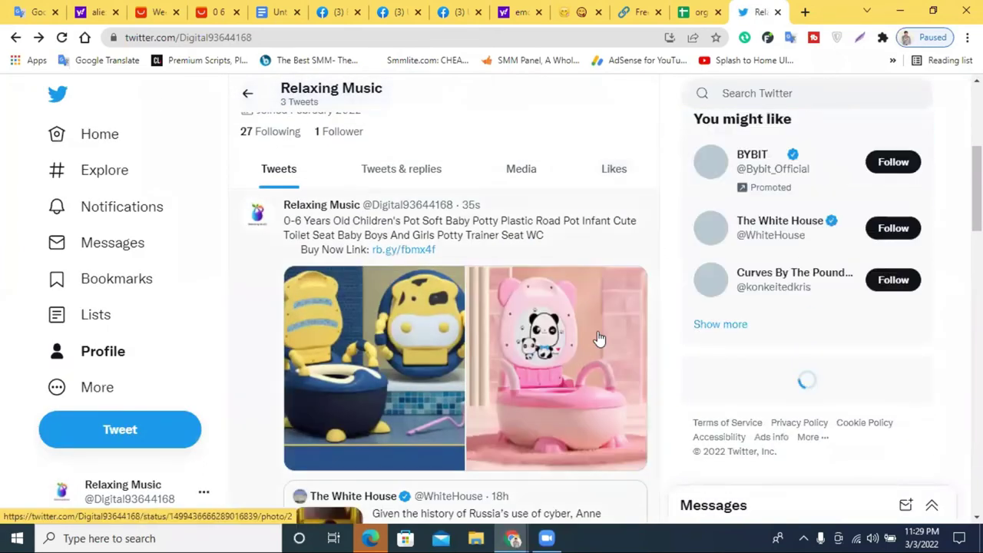
{"action": "scroll", "coordinate": [607, 369], "scroll_direction": "down", "scroll_amount": 3}
{"action": "left_click", "coordinate": [584, 393]}
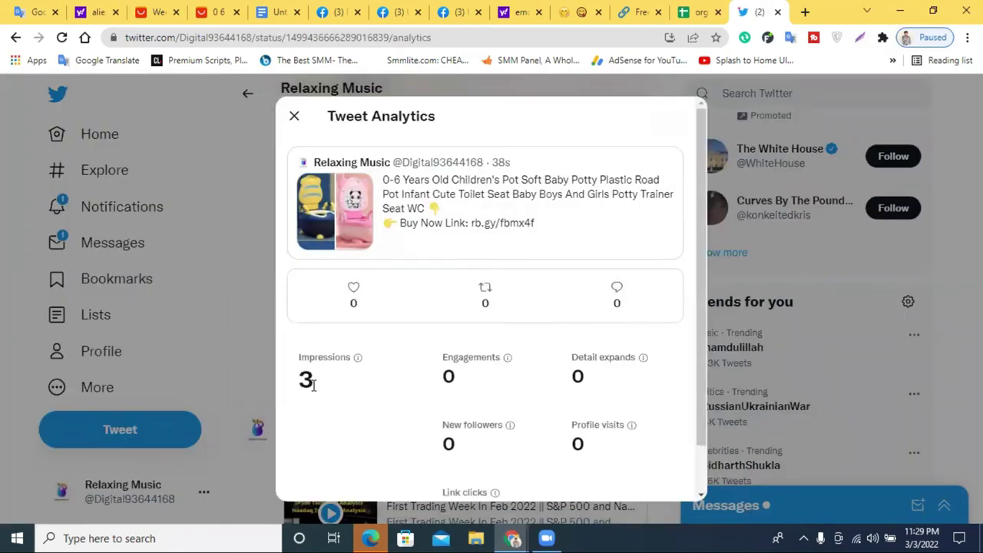
{"action": "left_click_drag", "start_coordinate": [308, 382], "coordinate": [345, 395]}
{"action": "left_click", "coordinate": [386, 393]}
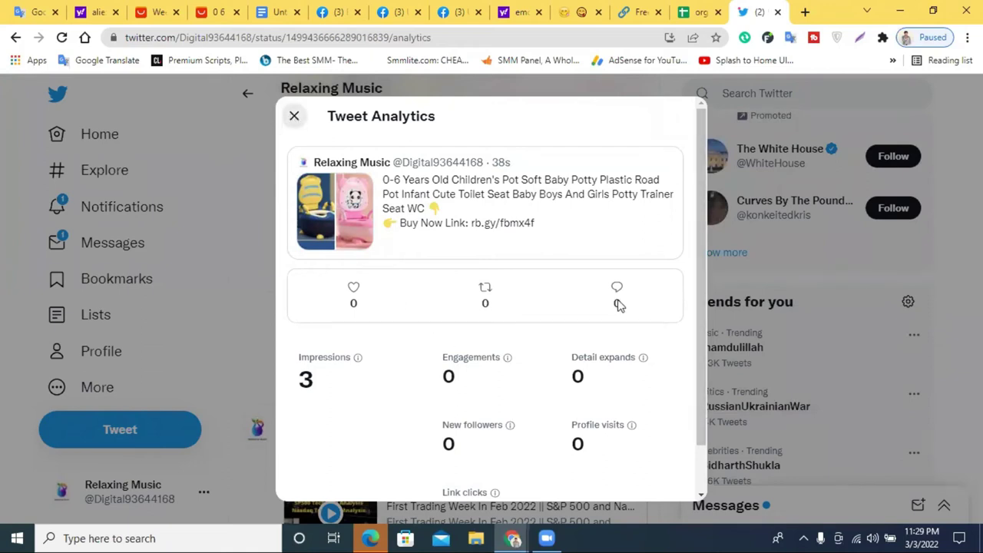
{"action": "scroll", "coordinate": [597, 427], "scroll_direction": "down", "scroll_amount": 1}
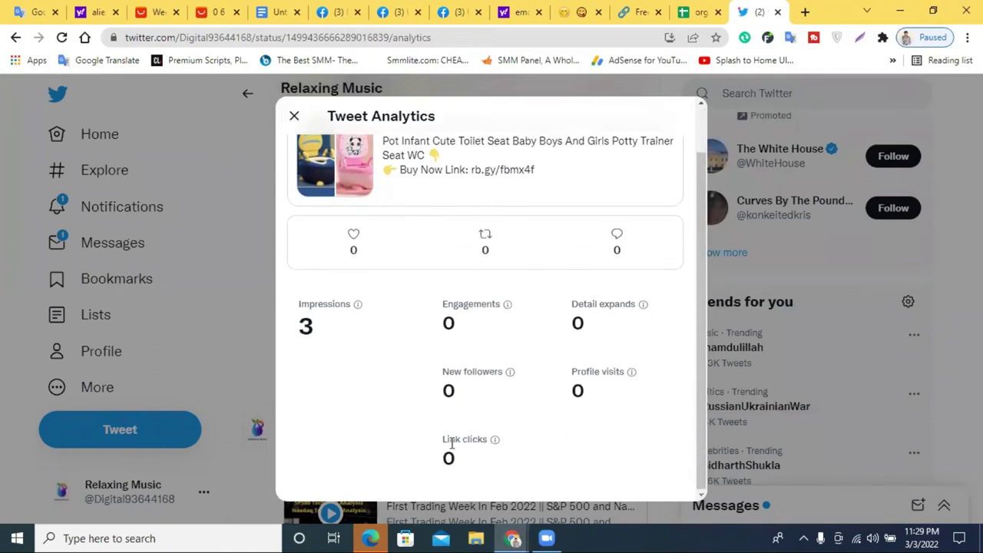
{"action": "left_click_drag", "start_coordinate": [451, 441], "coordinate": [487, 441]}
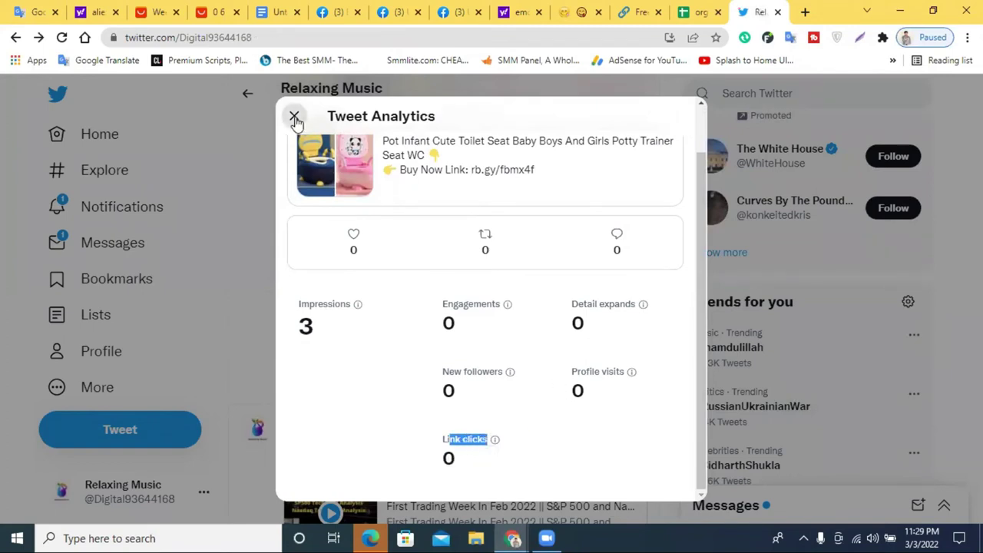
{"action": "left_click", "coordinate": [295, 119]}
Step: Review the impressions and engagement analytics of the Feb 7 #trading tweet, then close them
{"action": "scroll", "coordinate": [614, 380], "scroll_direction": "down", "scroll_amount": 3}
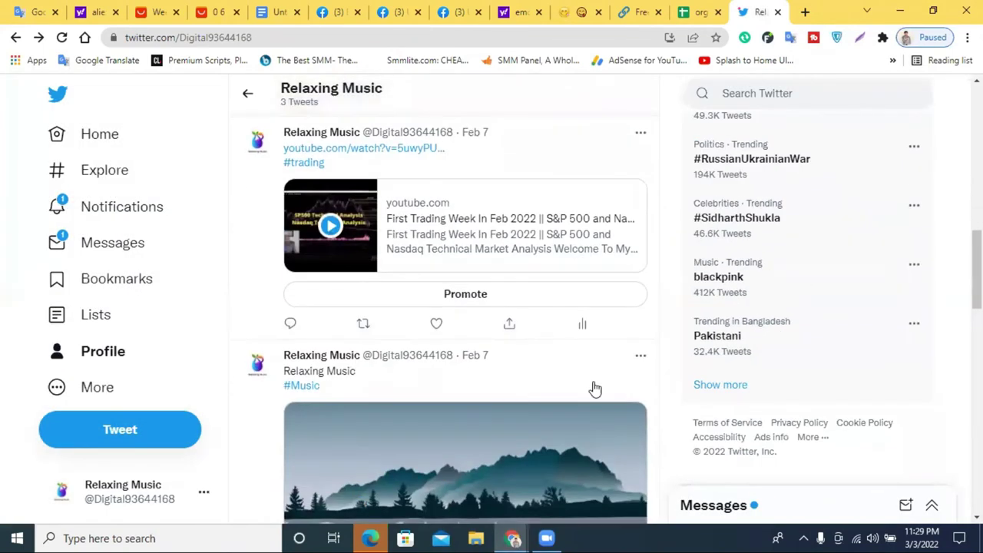
{"action": "left_click", "coordinate": [579, 326]}
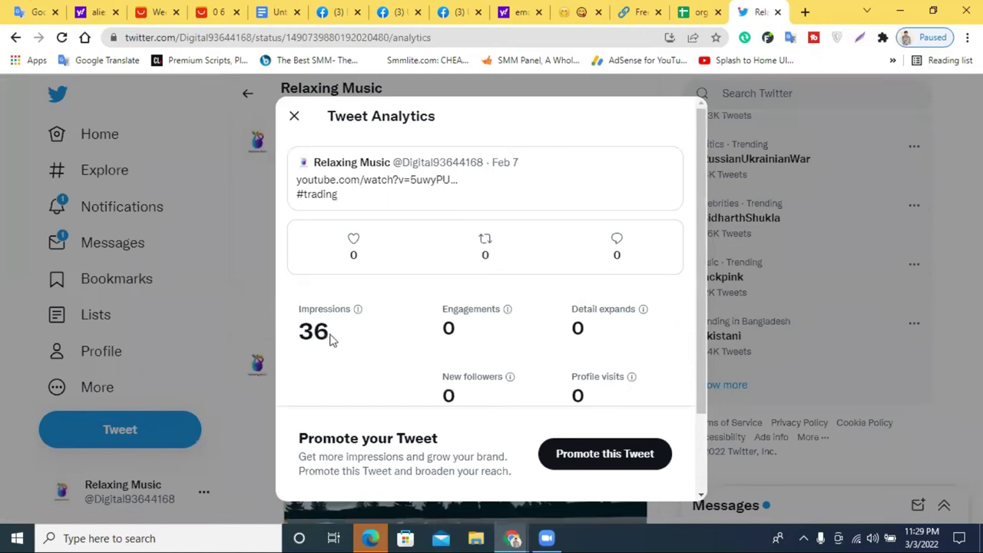
{"action": "left_click_drag", "start_coordinate": [299, 319], "coordinate": [338, 336]}
{"action": "left_click", "coordinate": [350, 340]}
{"action": "scroll", "coordinate": [445, 335], "scroll_direction": "down", "scroll_amount": 2}
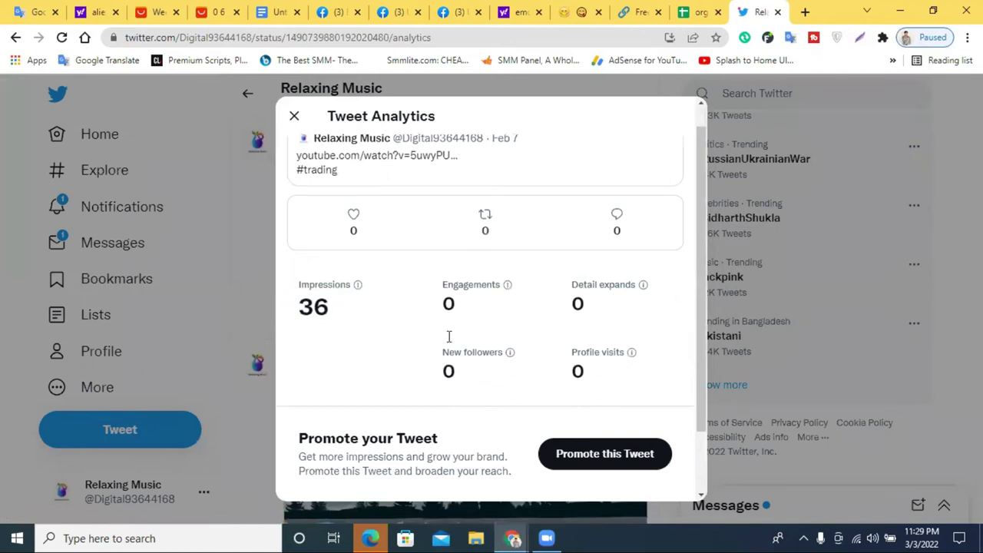
{"action": "left_click", "coordinate": [295, 117]}
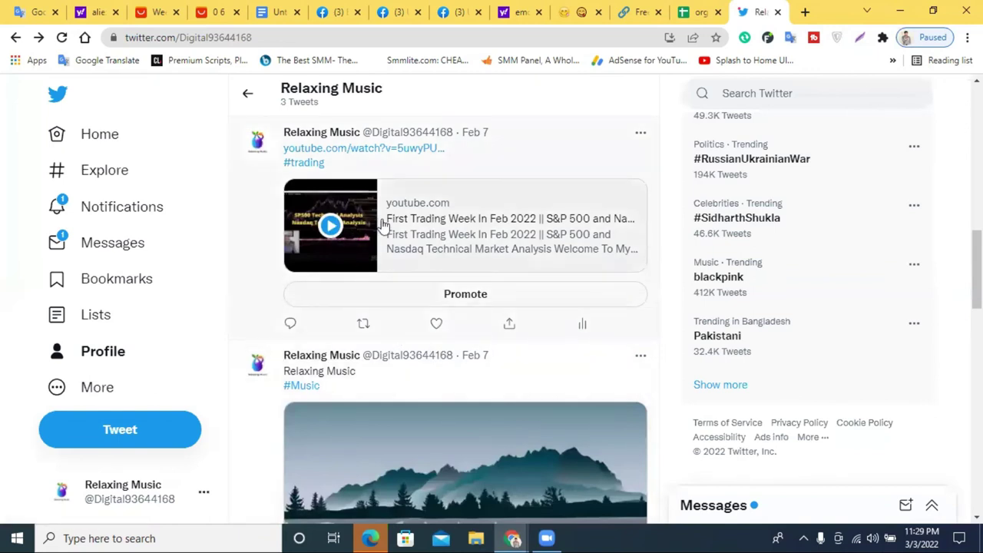
{"action": "scroll", "coordinate": [517, 237], "scroll_direction": "up", "scroll_amount": 1}
{"action": "scroll", "coordinate": [516, 237], "scroll_direction": "up", "scroll_amount": 4}
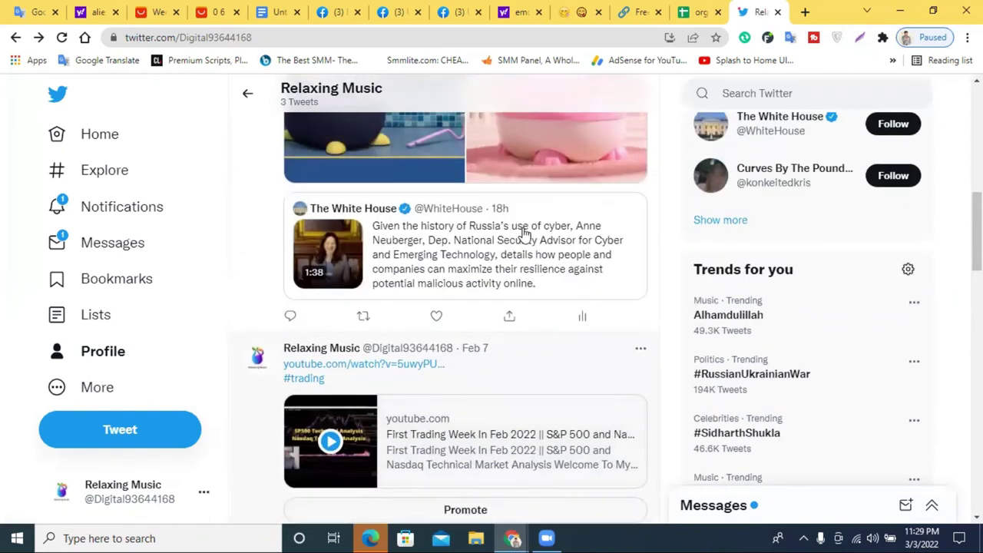
{"action": "scroll", "coordinate": [517, 253], "scroll_direction": "up", "scroll_amount": 1}
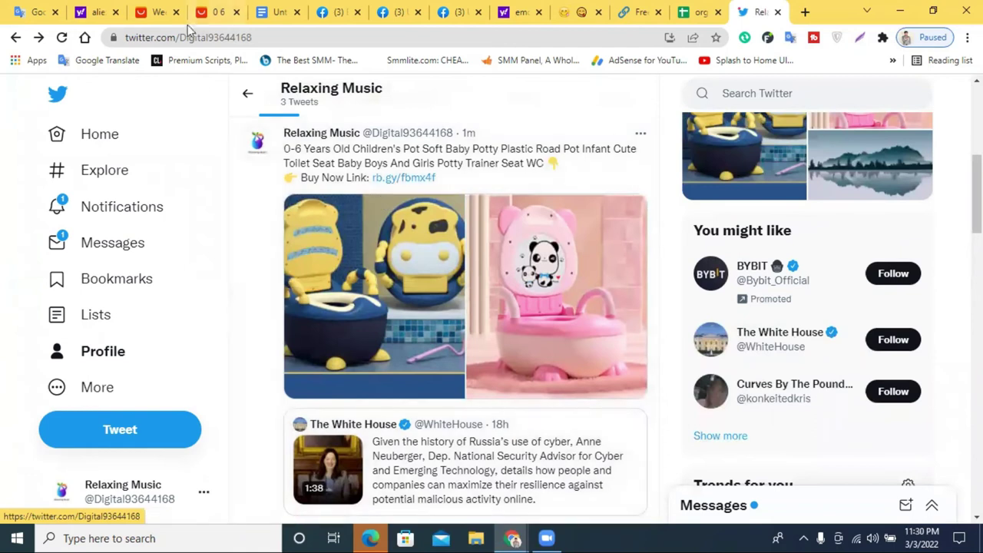
{"action": "left_click_drag", "start_coordinate": [176, 36], "coordinate": [107, 29]}
{"action": "key", "text": "ctrl+c"}
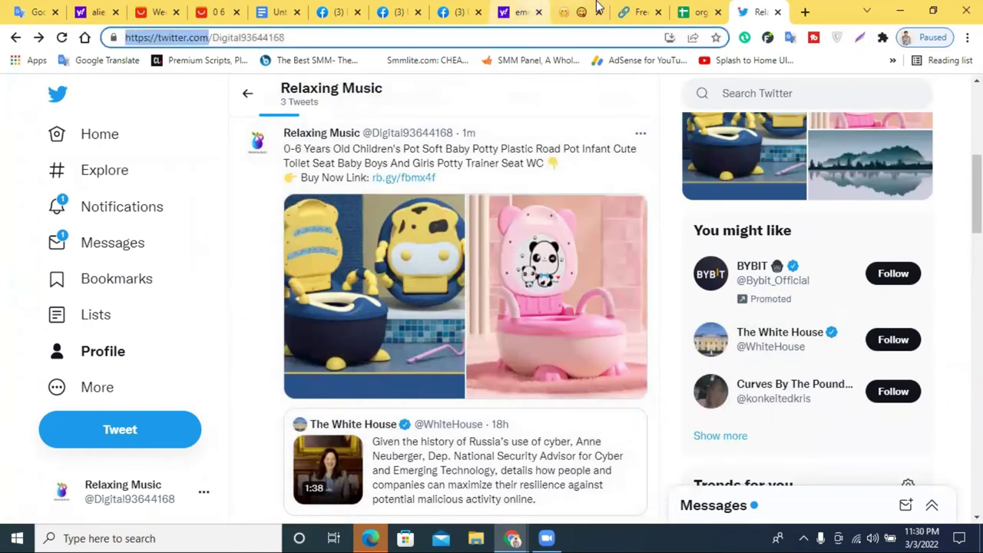
{"action": "left_click", "coordinate": [695, 12]}
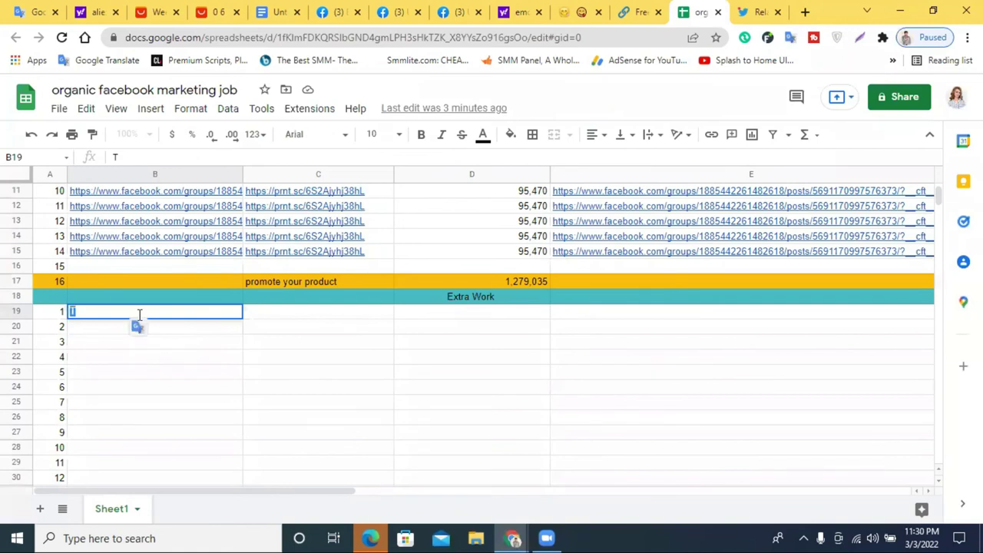
{"action": "key", "text": "ctrl+v"}
{"action": "key", "text": "Return"}
{"action": "left_click", "coordinate": [226, 314]}
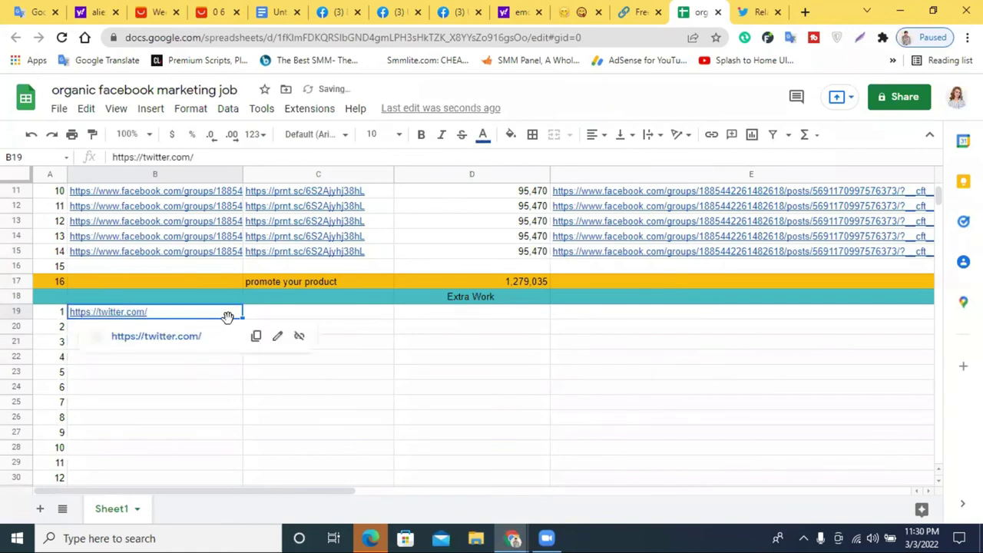
{"action": "left_click_drag", "start_coordinate": [240, 313], "coordinate": [242, 489]}
{"action": "scroll", "coordinate": [216, 425], "scroll_direction": "down", "scroll_amount": 1}
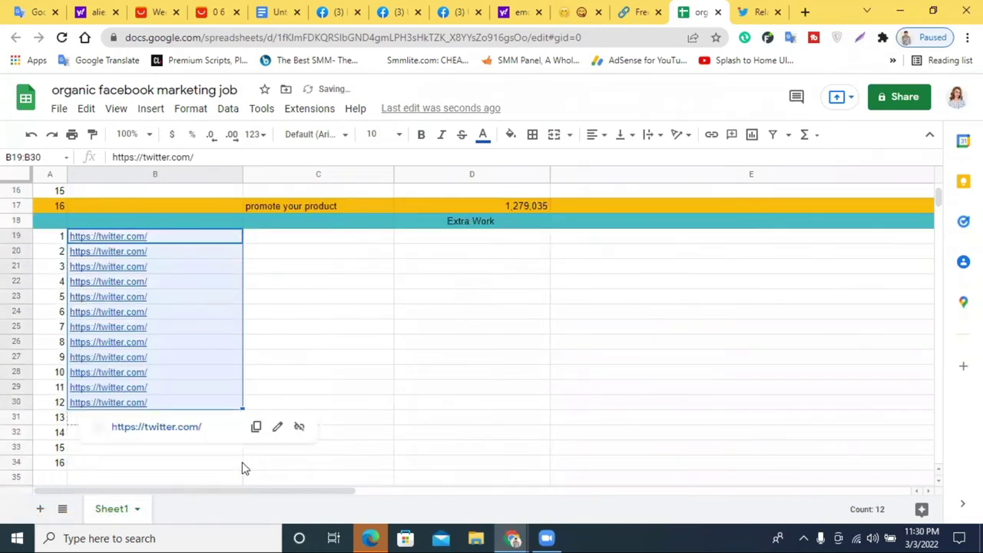
{"action": "left_click", "coordinate": [372, 419]}
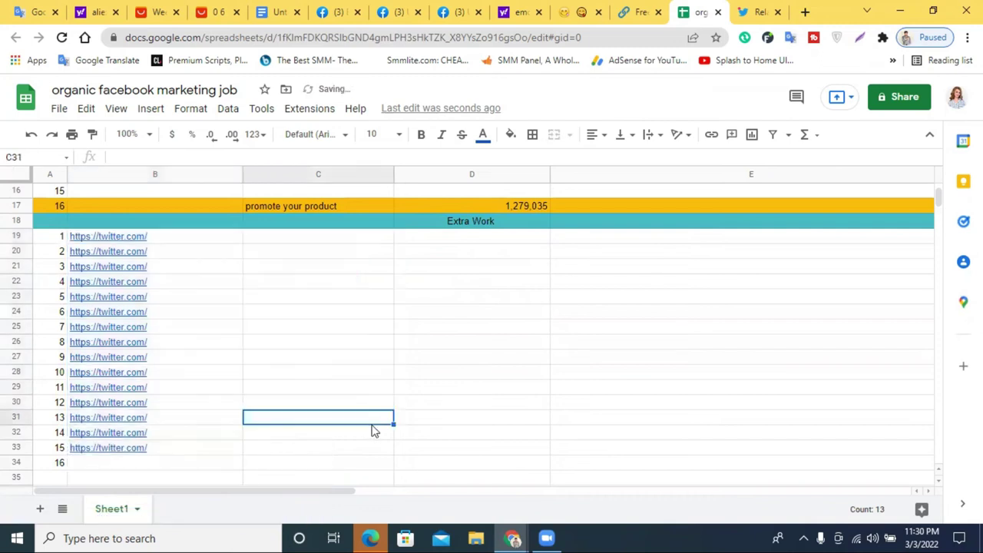
{"action": "left_click", "coordinate": [218, 452]}
{"action": "left_click_drag", "start_coordinate": [244, 452], "coordinate": [246, 466]}
{"action": "left_click", "coordinate": [351, 435]}
Step: Capture the Twitter page area showing the product quote tweet with Lightshot and upload the screenshot to prnt.sc
{"action": "scroll", "coordinate": [352, 436], "scroll_direction": "up", "scroll_amount": 1}
{"action": "left_click", "coordinate": [284, 317]}
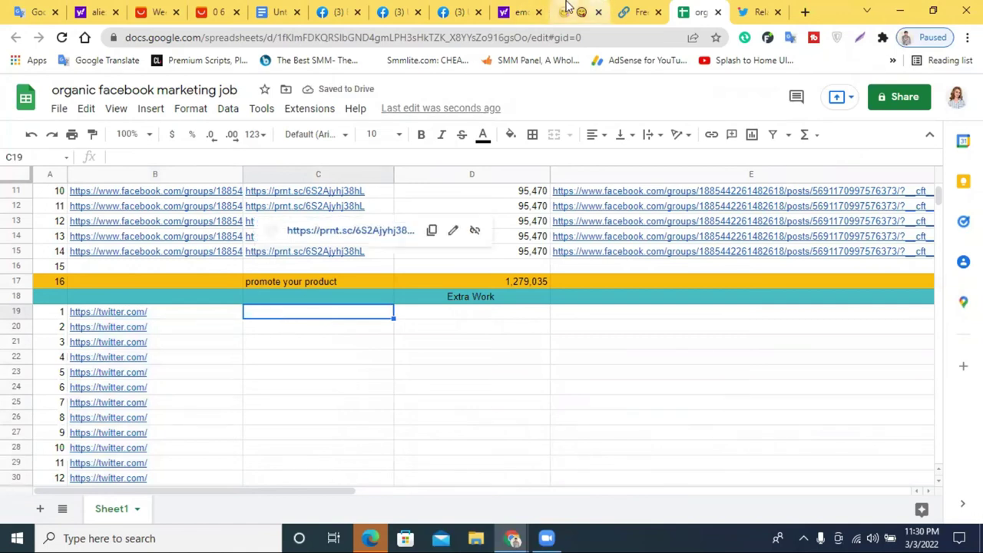
{"action": "left_click", "coordinate": [749, 13]}
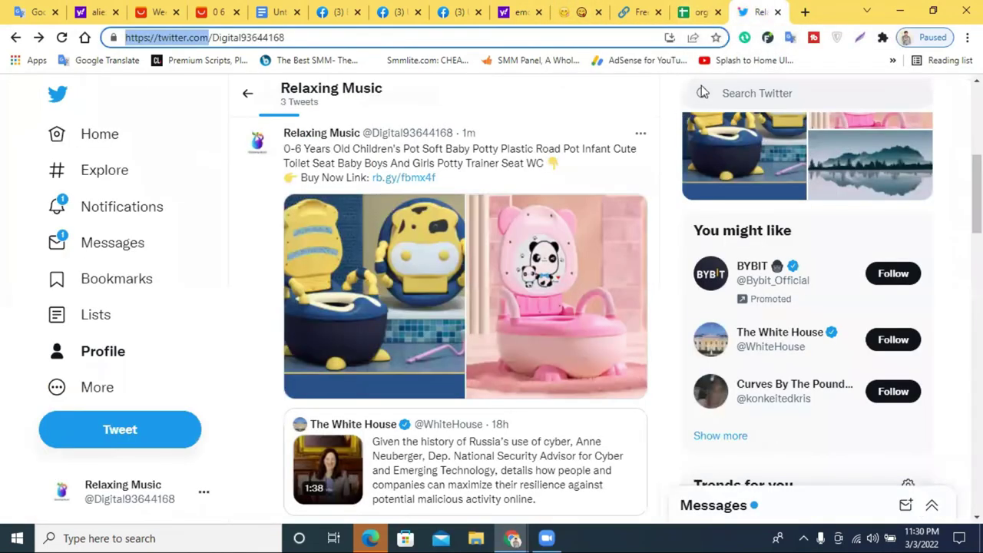
{"action": "left_click", "coordinate": [862, 38]}
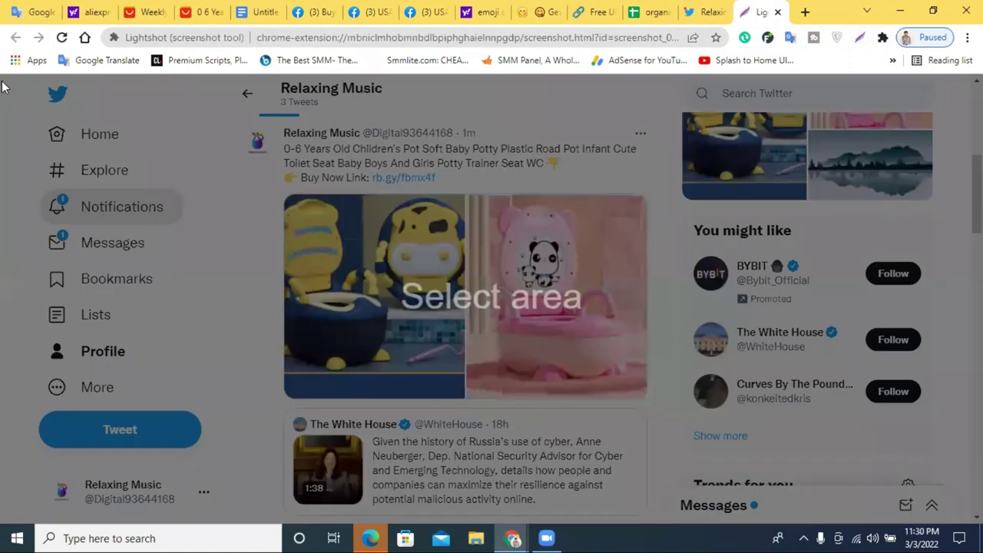
{"action": "left_click_drag", "start_coordinate": [2, 80], "coordinate": [981, 513]}
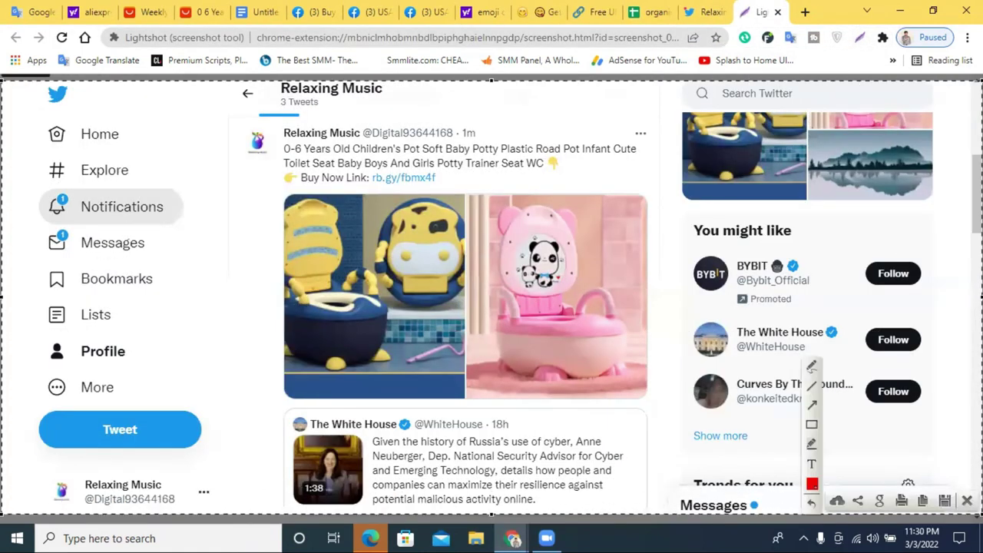
{"action": "left_click", "coordinate": [837, 501]}
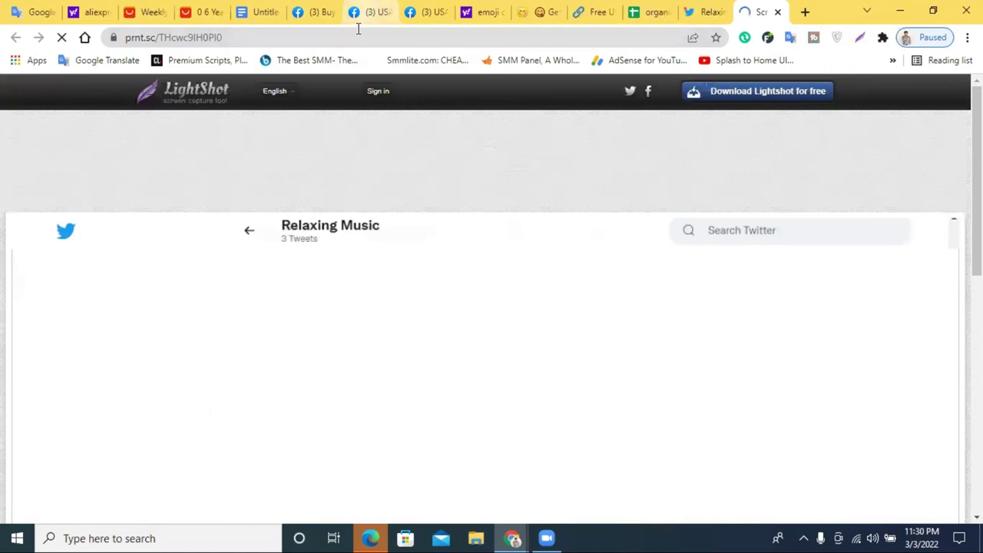
Step: Enter the uploaded screenshot's prnt.sc link in cell C19 of the report sheet, beside the first Twitter link
{"action": "left_click", "coordinate": [358, 34]}
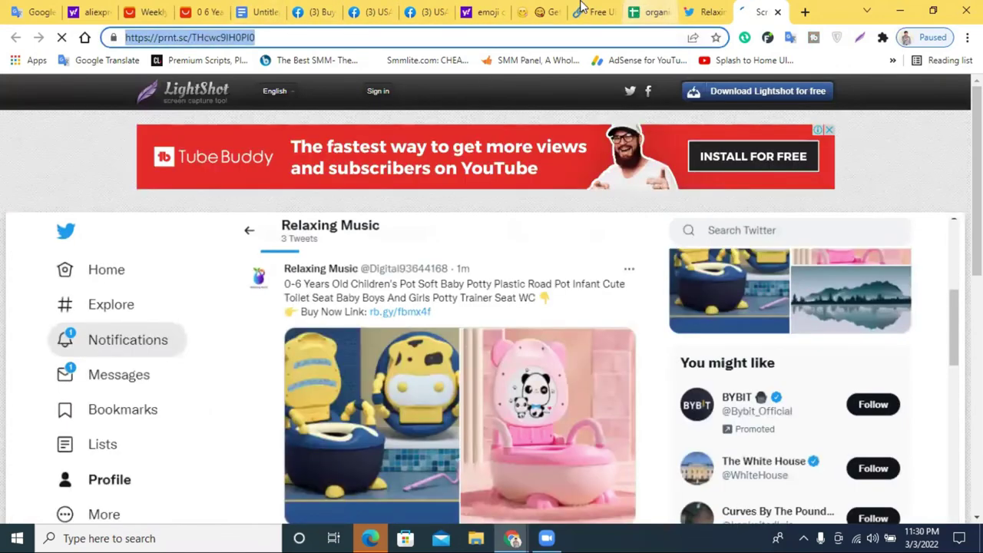
{"action": "left_click", "coordinate": [657, 10]}
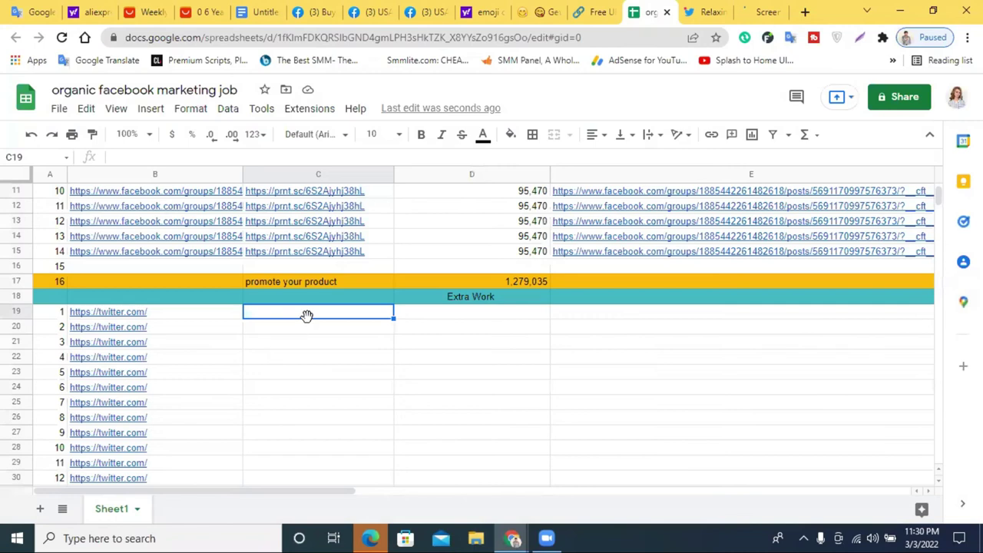
{"action": "double_click", "coordinate": [308, 313]}
{"action": "type", "text": "https://prnt.sc/THcwc9lH0PI0"}
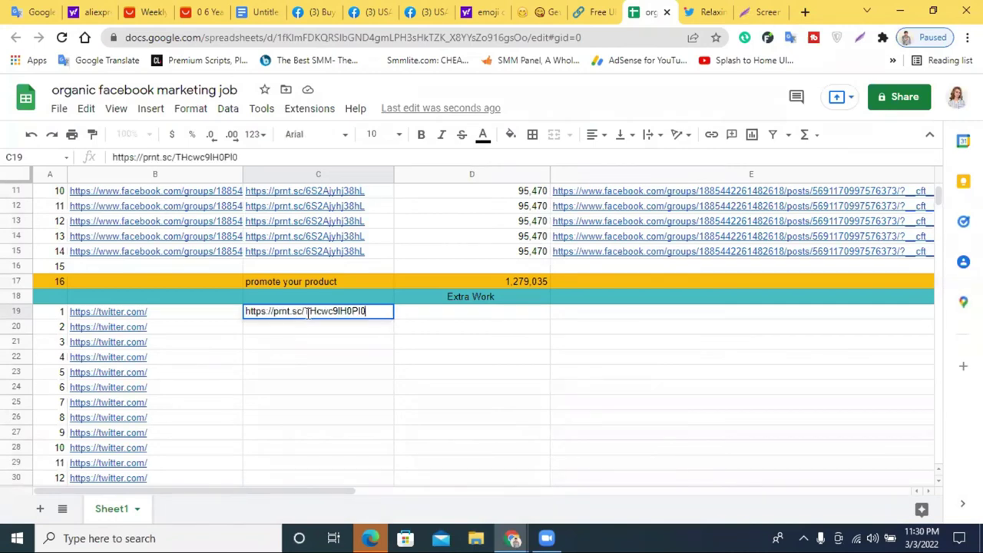
{"action": "key", "text": "Return"}
{"action": "key", "text": "Down"}
{"action": "key", "text": "Down"}
{"action": "key", "text": "Down"}
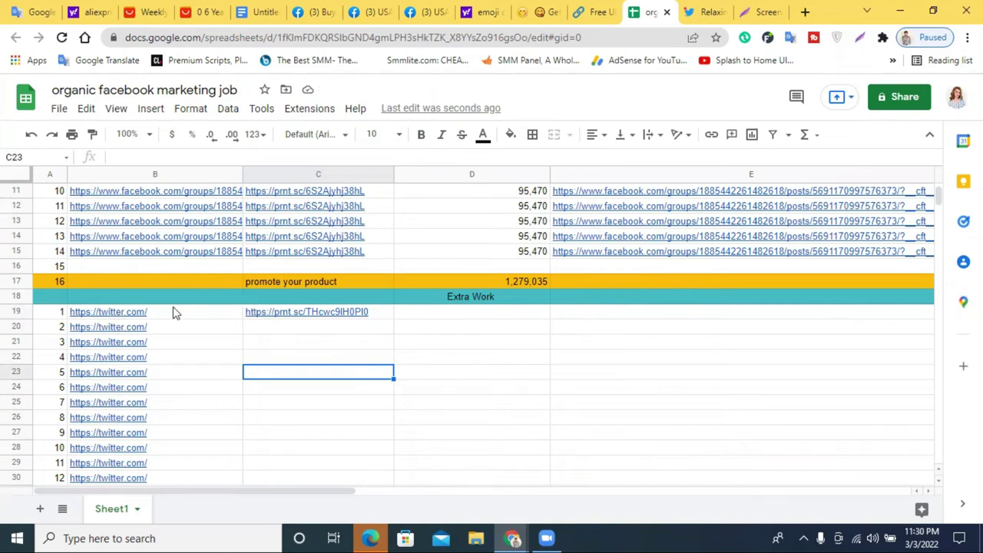
Step: Select the whole empty row 35 directly below the 16 Extra Work entries
{"action": "scroll", "coordinate": [302, 401], "scroll_direction": "down", "scroll_amount": 3}
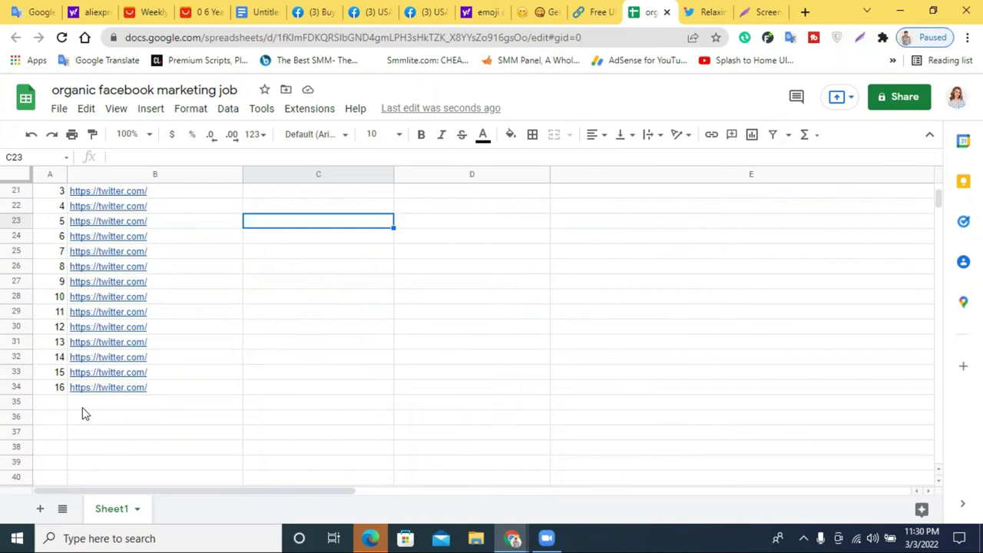
{"action": "left_click", "coordinate": [18, 401]}
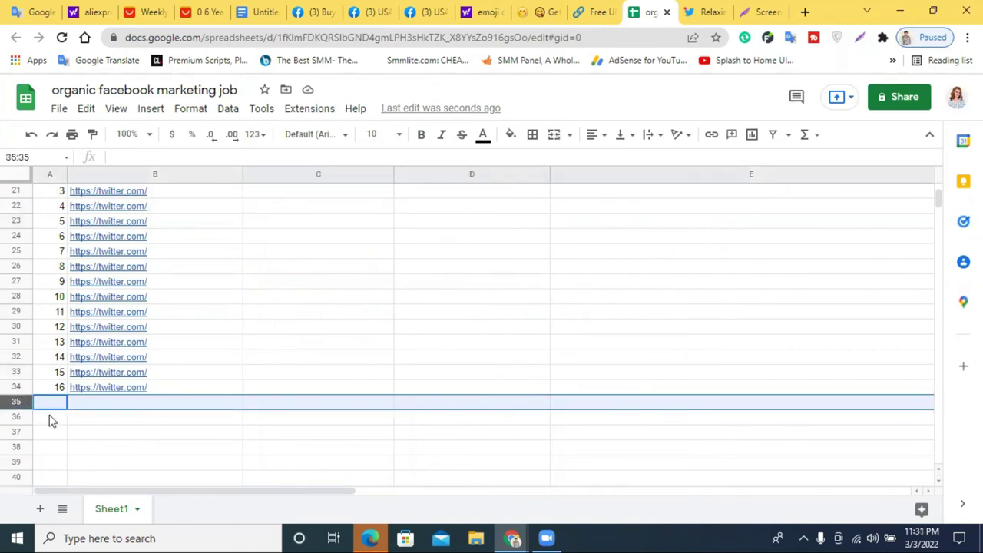
{"action": "left_click", "coordinate": [104, 419]}
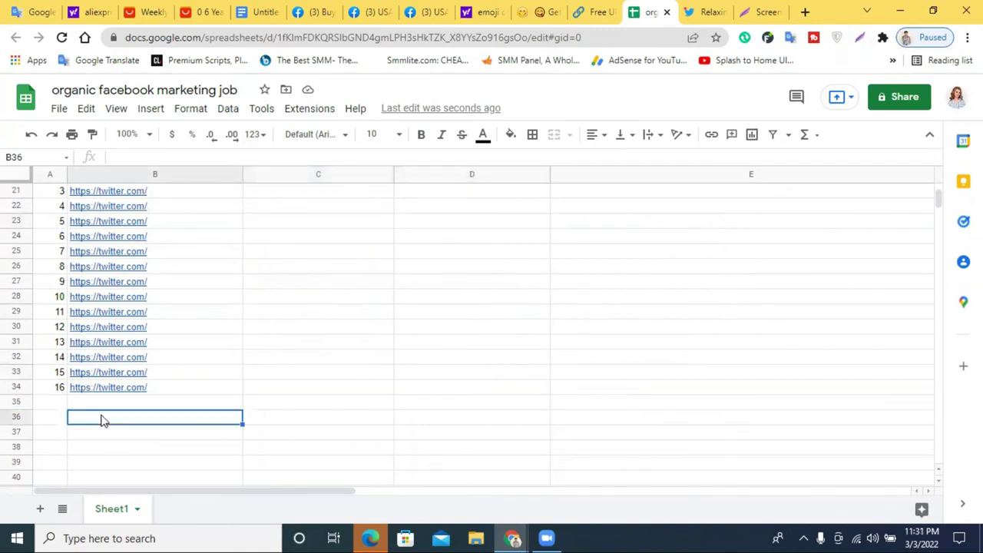
{"action": "left_click", "coordinate": [18, 401]}
{"action": "scroll", "coordinate": [338, 419], "scroll_direction": "up", "scroll_amount": 2}
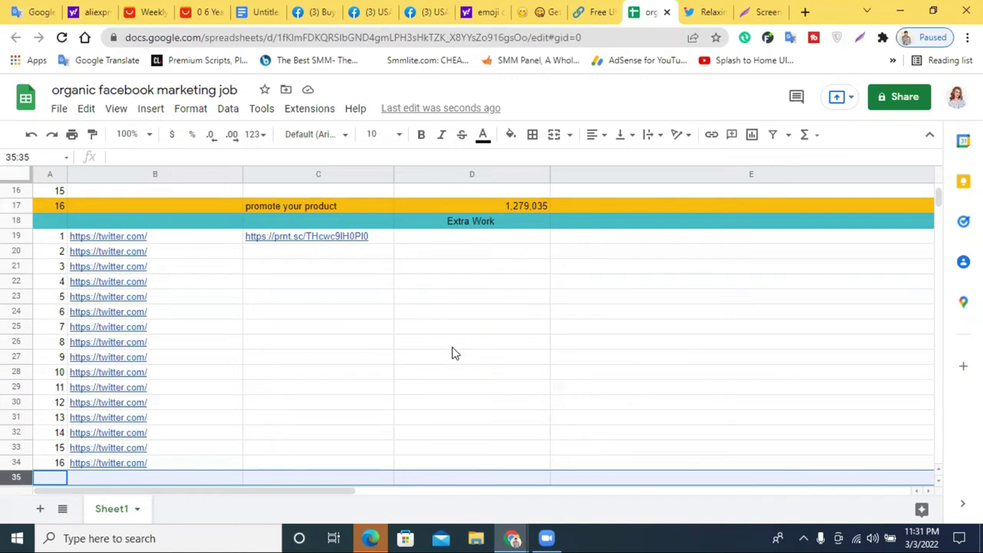
Step: Fill the prnt.sc screenshot link from C19 down column C to row 34, covering all 16 Extra Work entries
{"action": "left_click", "coordinate": [379, 237]}
{"action": "left_click_drag", "start_coordinate": [394, 244], "coordinate": [373, 463]}
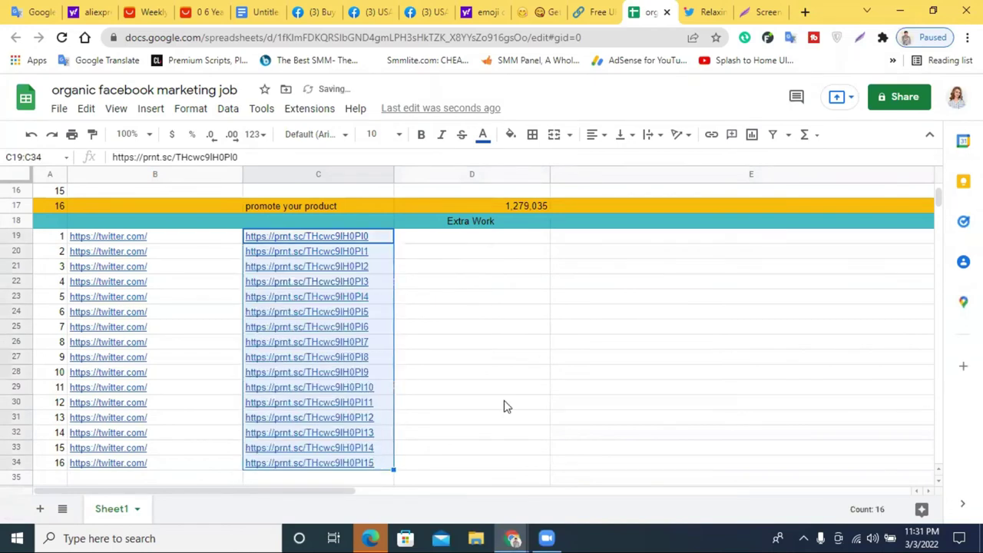
{"action": "scroll", "coordinate": [504, 407], "scroll_direction": "down", "scroll_amount": 1}
{"action": "scroll", "coordinate": [541, 373], "scroll_direction": "up", "scroll_amount": 2}
{"action": "left_click", "coordinate": [543, 372]}
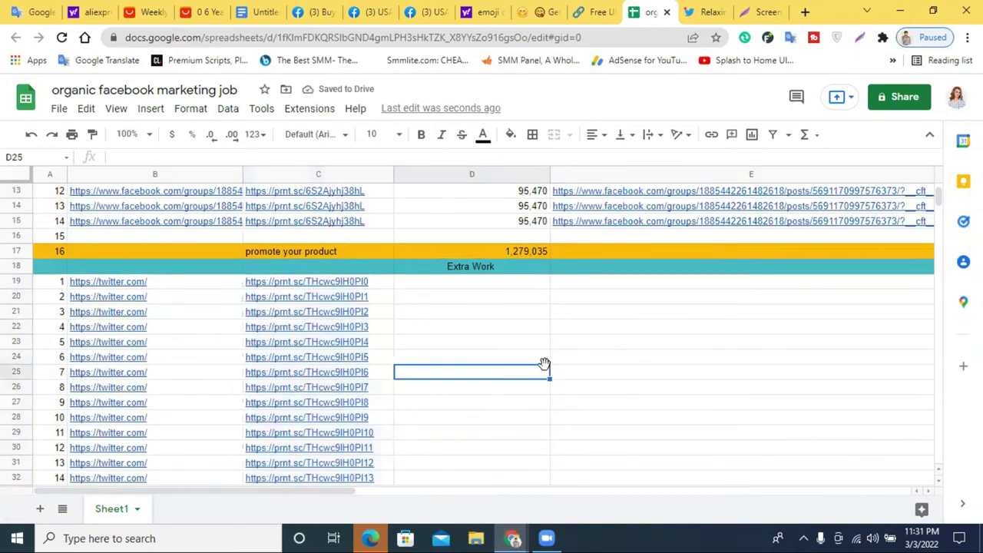
Step: Review the whole report sheet, from the Facebook group rows through the Extra Work Twitter links and screenshot links
{"action": "scroll", "coordinate": [583, 351], "scroll_direction": "up", "scroll_amount": 2}
{"action": "scroll", "coordinate": [593, 396], "scroll_direction": "up", "scroll_amount": 2}
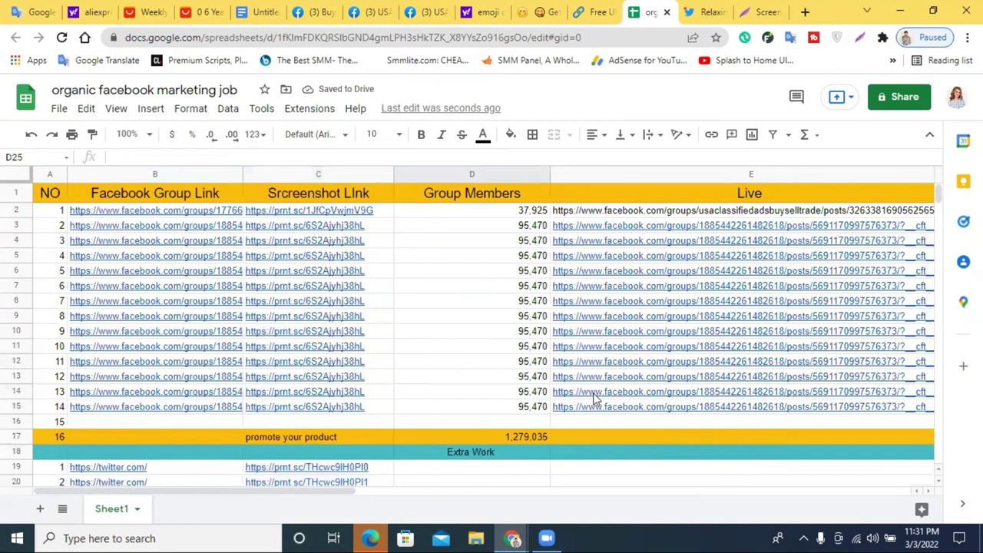
{"action": "scroll", "coordinate": [558, 388], "scroll_direction": "down", "scroll_amount": 6}
{"action": "scroll", "coordinate": [549, 388], "scroll_direction": "down", "scroll_amount": 5}
{"action": "scroll", "coordinate": [539, 384], "scroll_direction": "up", "scroll_amount": 3}
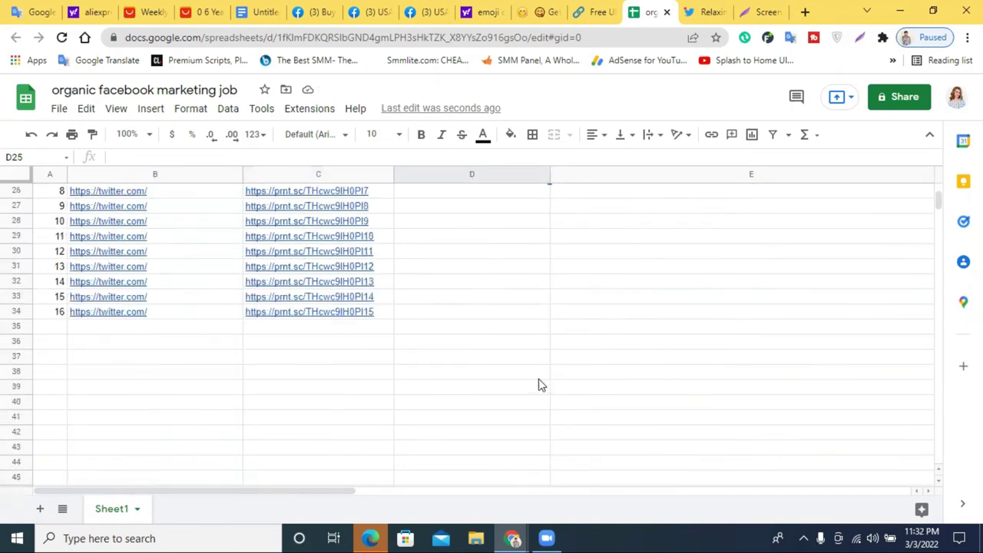
{"action": "left_click", "coordinate": [478, 375]}
{"action": "left_click", "coordinate": [278, 362]}
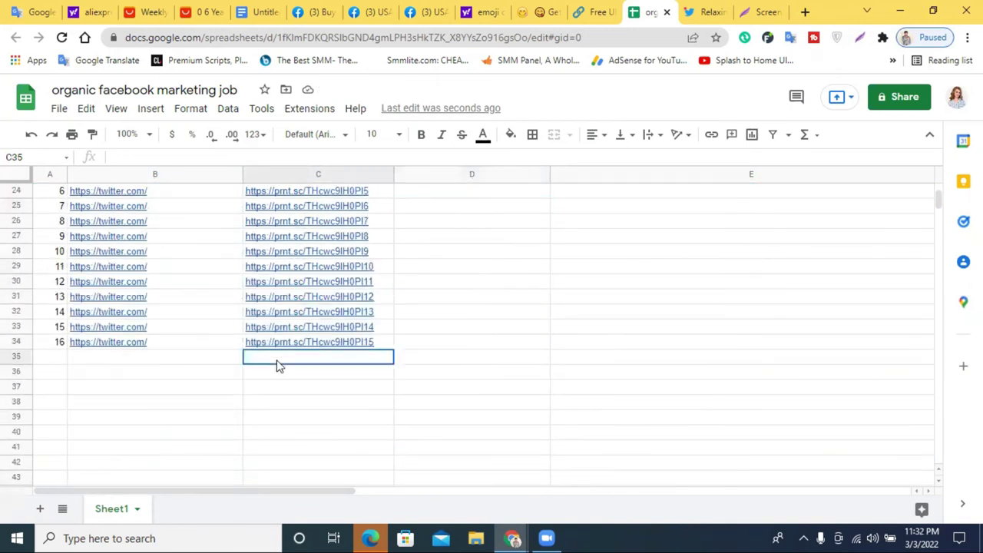
{"action": "left_click", "coordinate": [171, 359]}
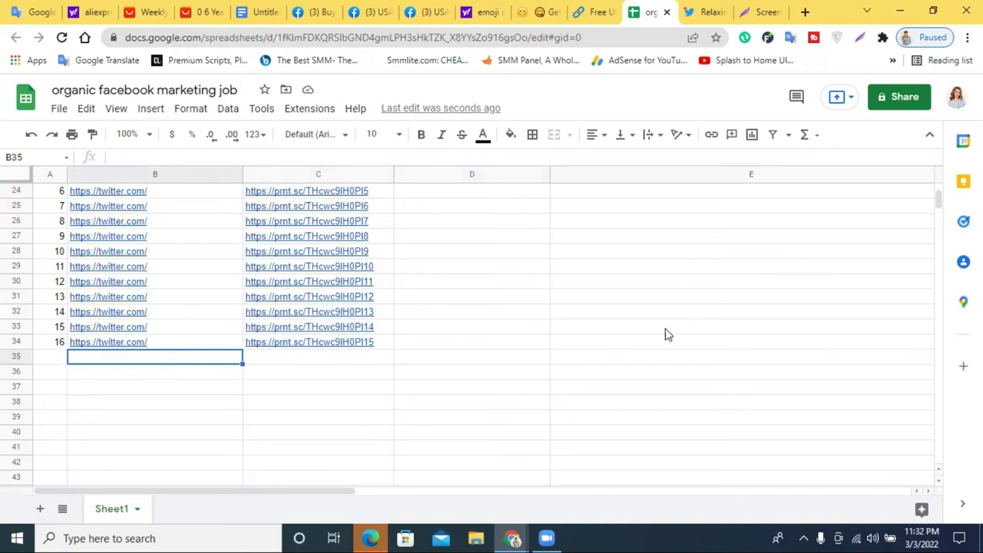
{"action": "scroll", "coordinate": [667, 335], "scroll_direction": "up", "scroll_amount": 5}
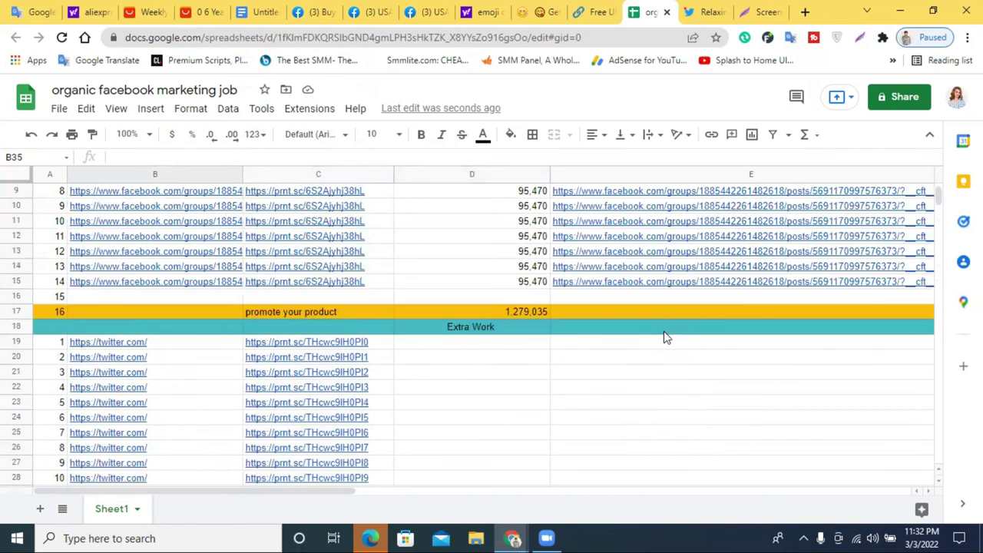
{"action": "scroll", "coordinate": [666, 337], "scroll_direction": "up", "scroll_amount": 3}
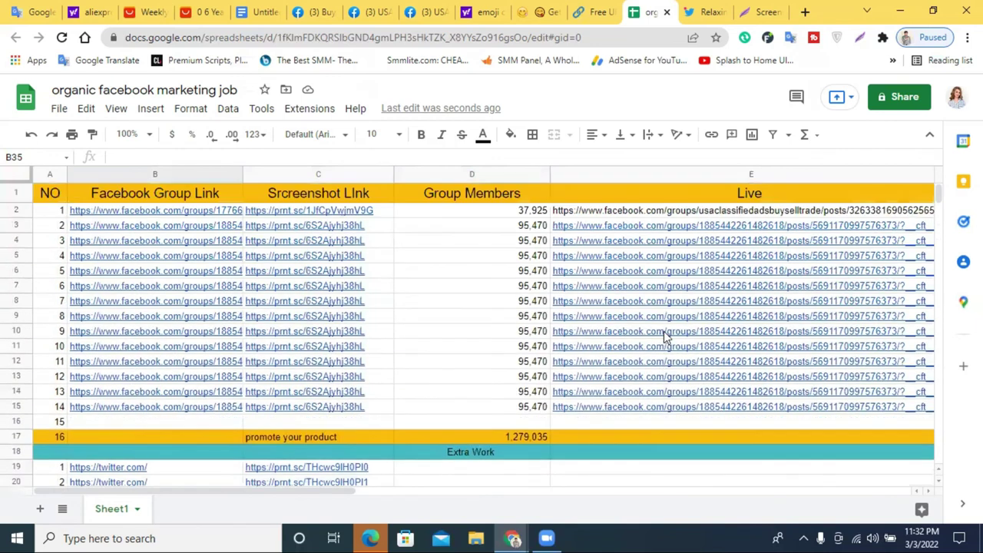
{"action": "left_click", "coordinate": [455, 332]}
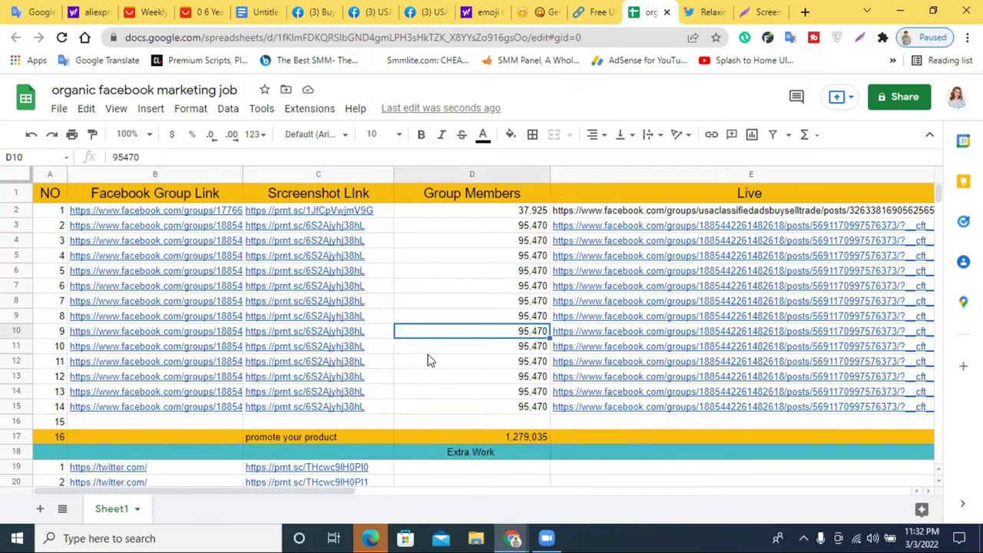
Step: Switch to the Facebook page of the USA Market Buy & Sell group and search Facebook for "cat lover"
{"action": "left_click", "coordinate": [533, 14]}
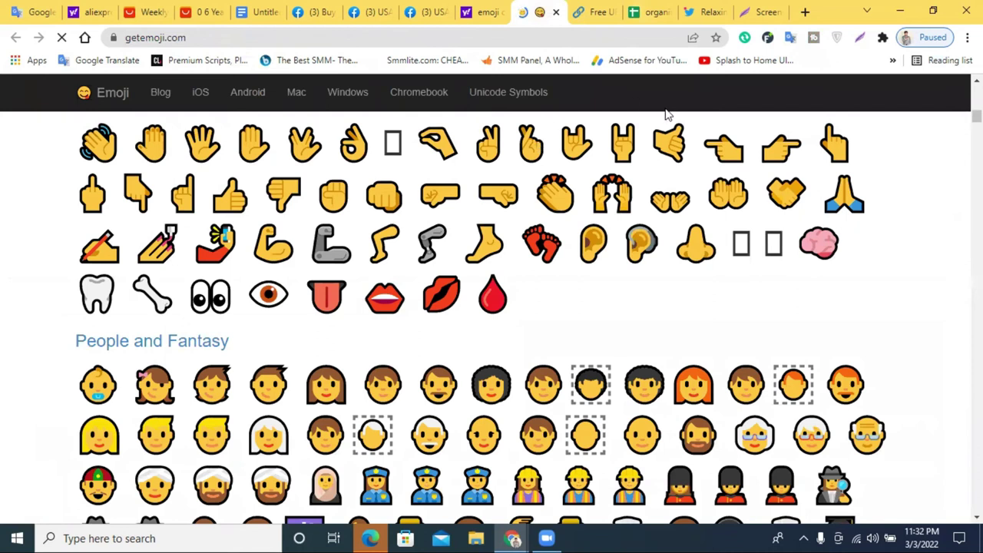
{"action": "left_click", "coordinate": [435, 11]}
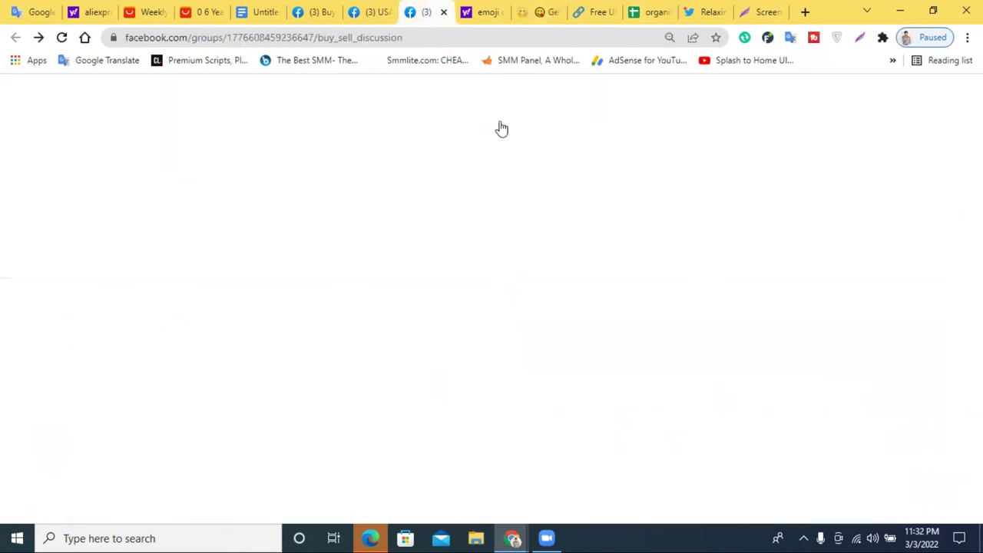
{"action": "left_click", "coordinate": [78, 92]}
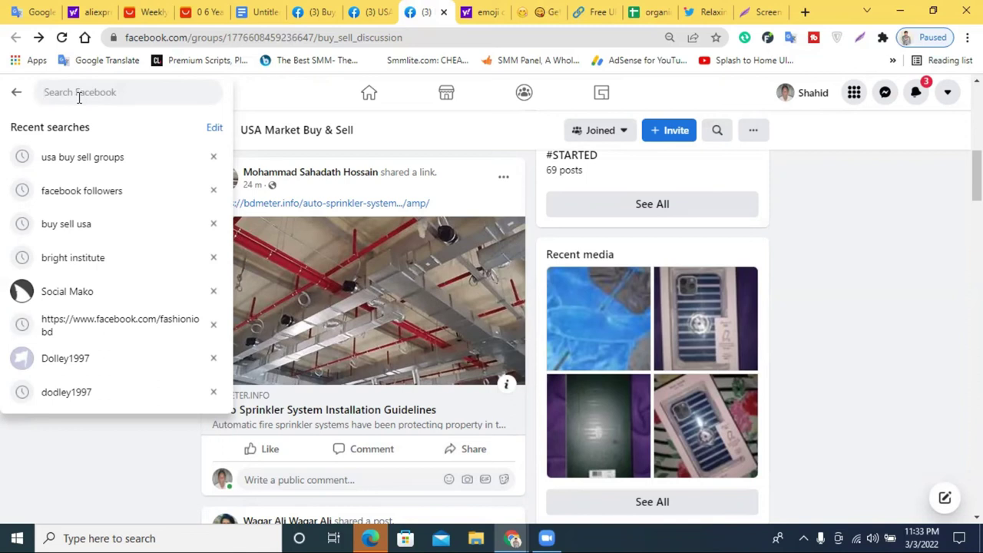
{"action": "type", "text": "cat "}
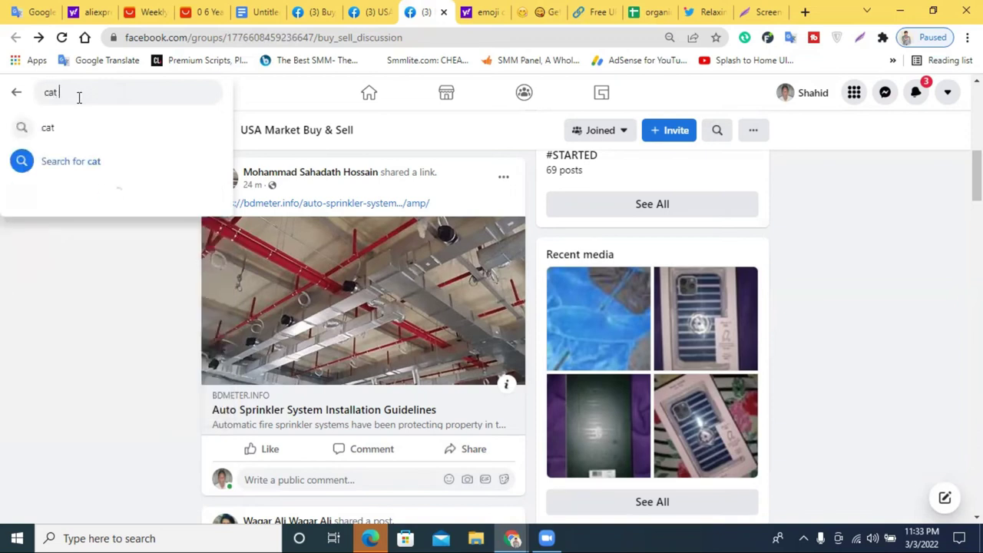
{"action": "type", "text": "lover"}
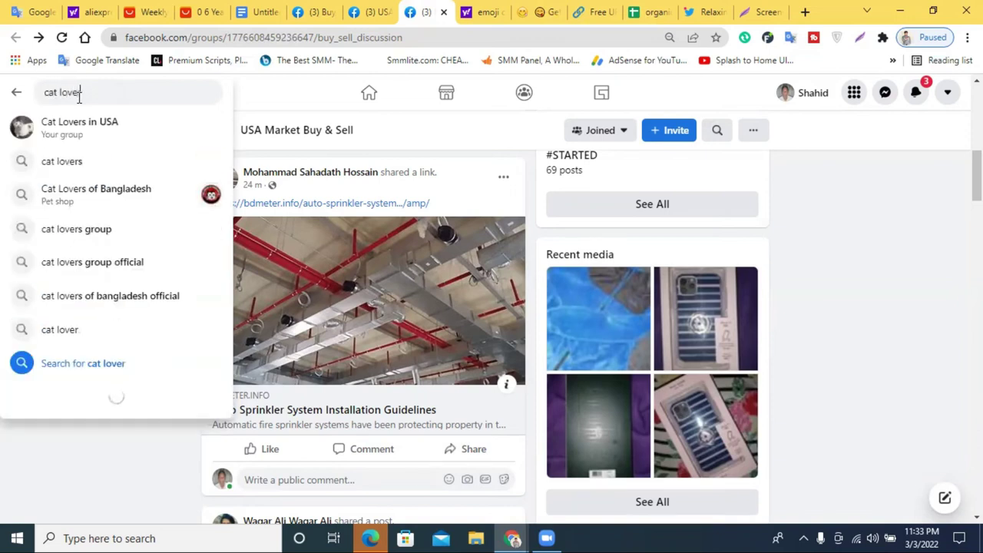